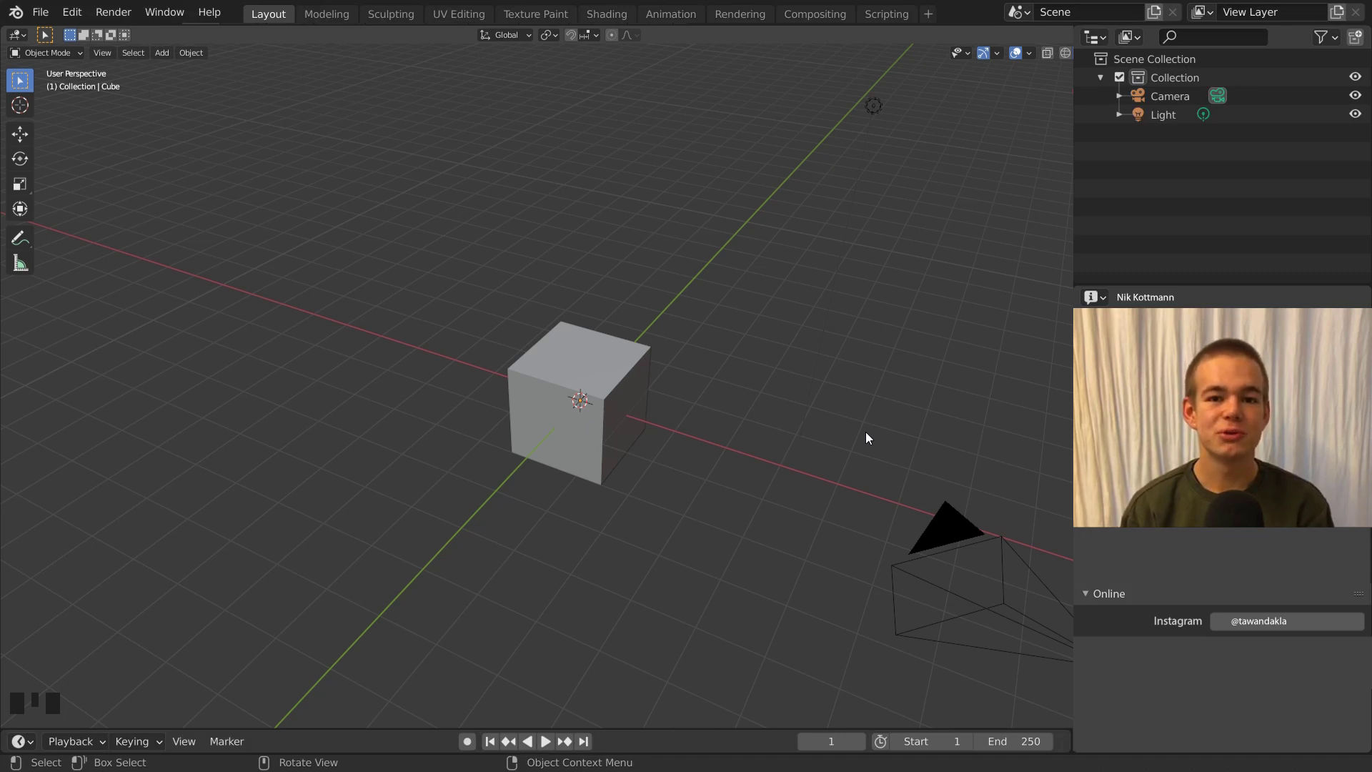
Step: Select the cube, try moving it along global X, Y and Z, then cancel back to the origin
click(634, 370)
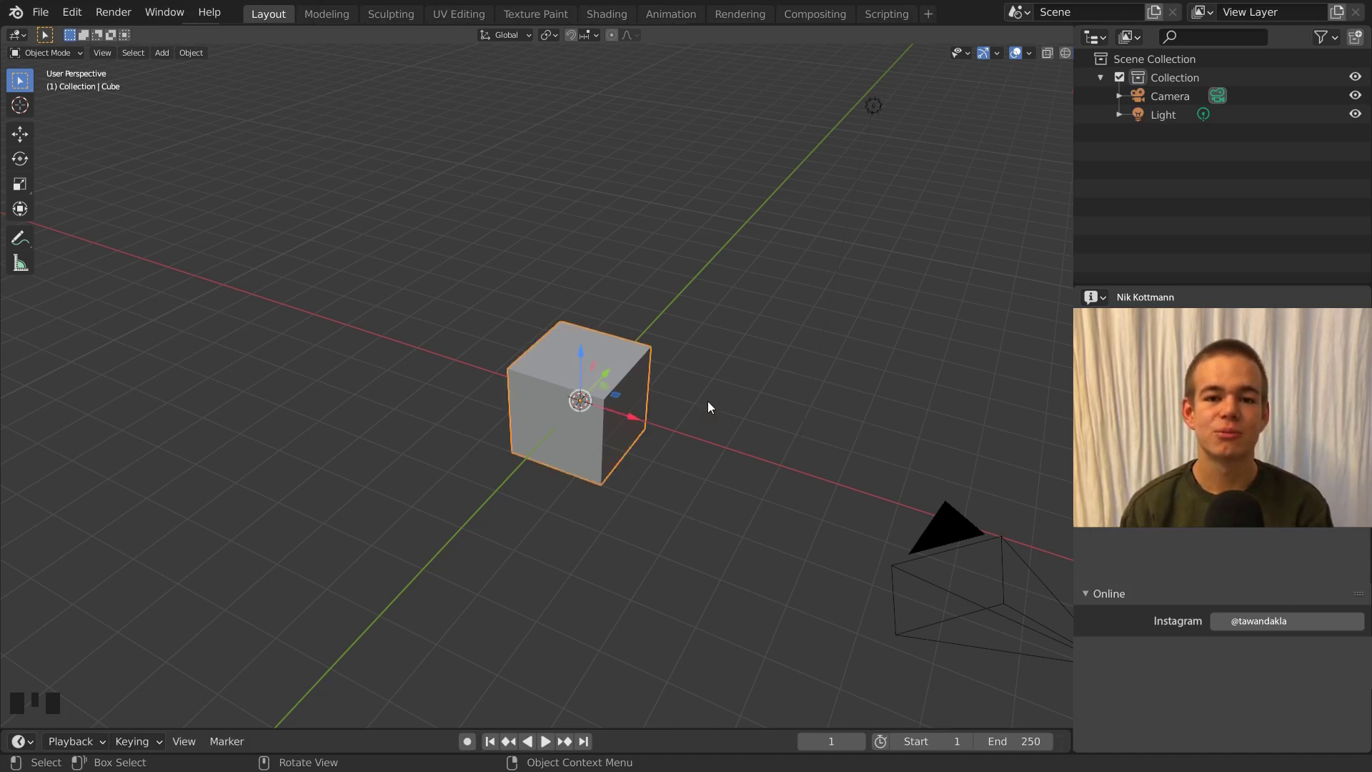
key(g)
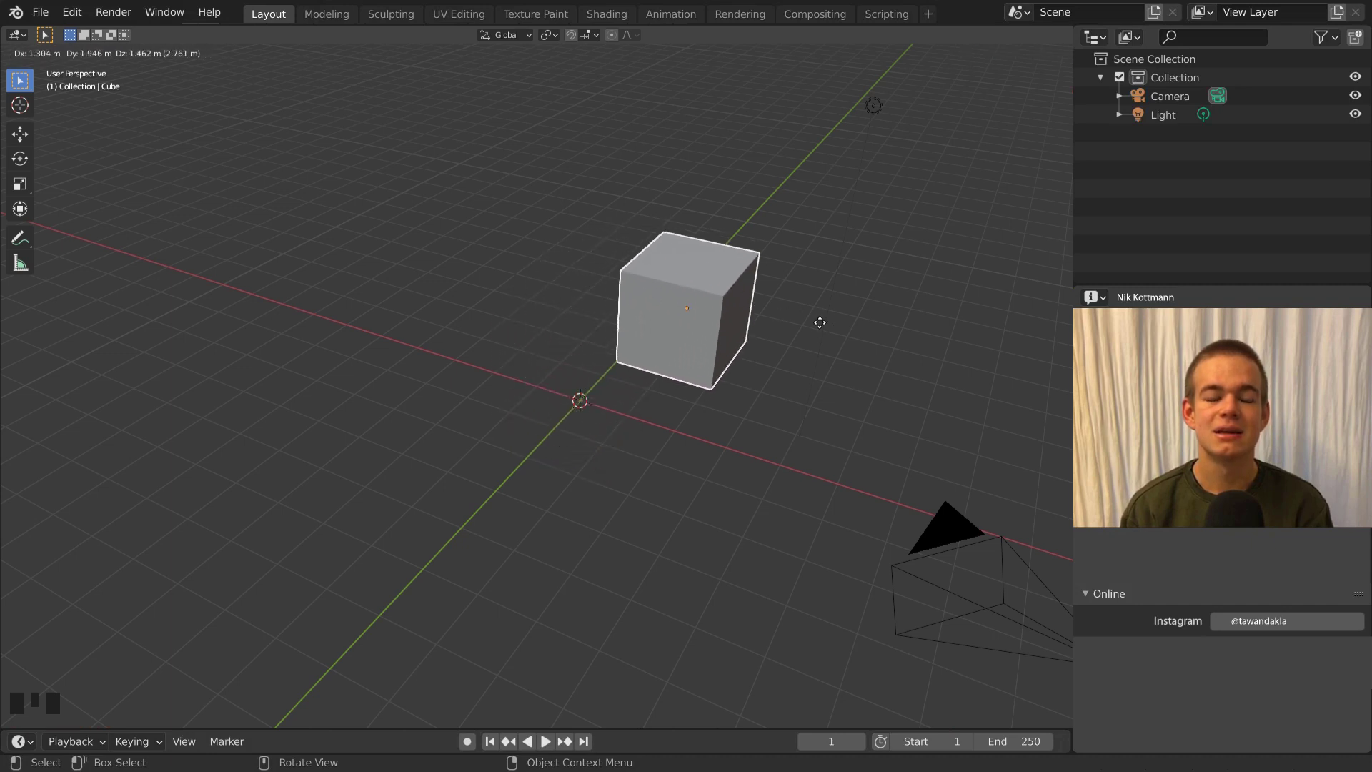
key(x)
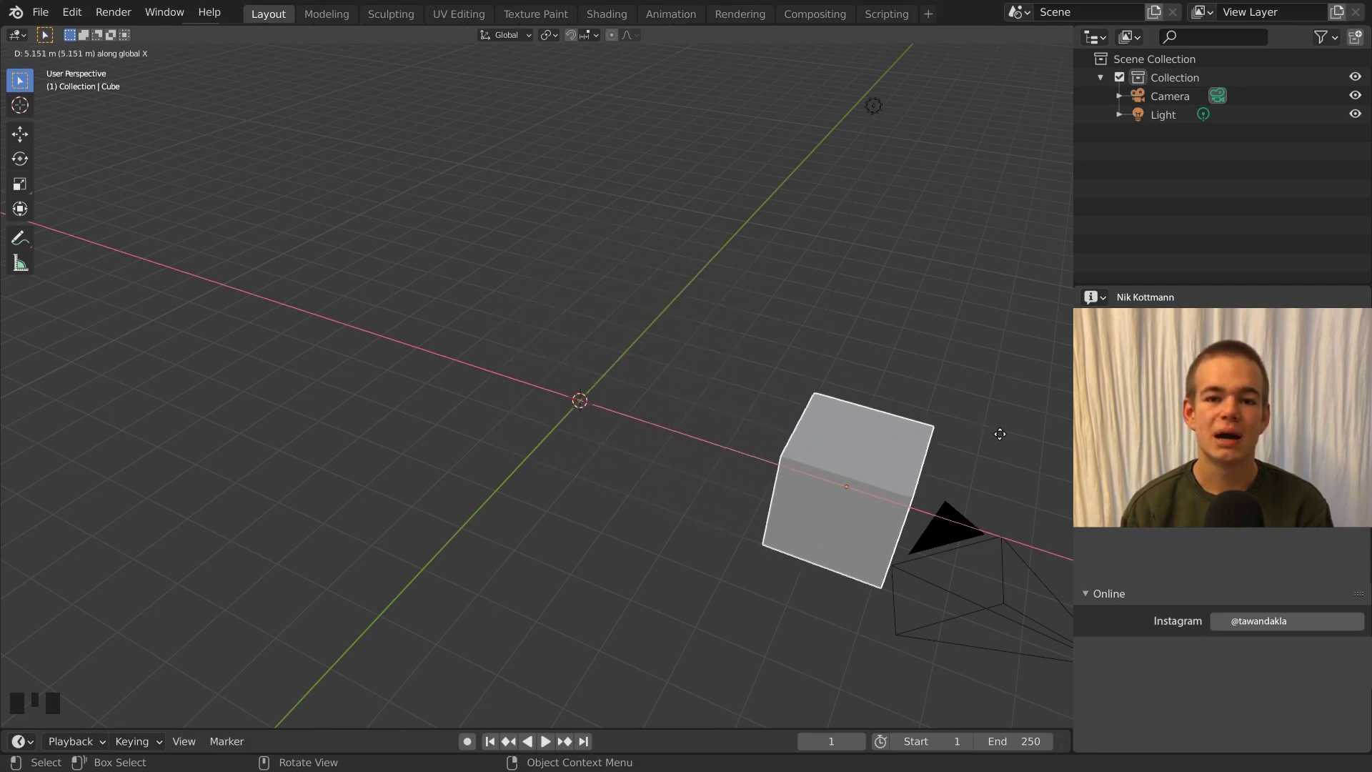
key(y)
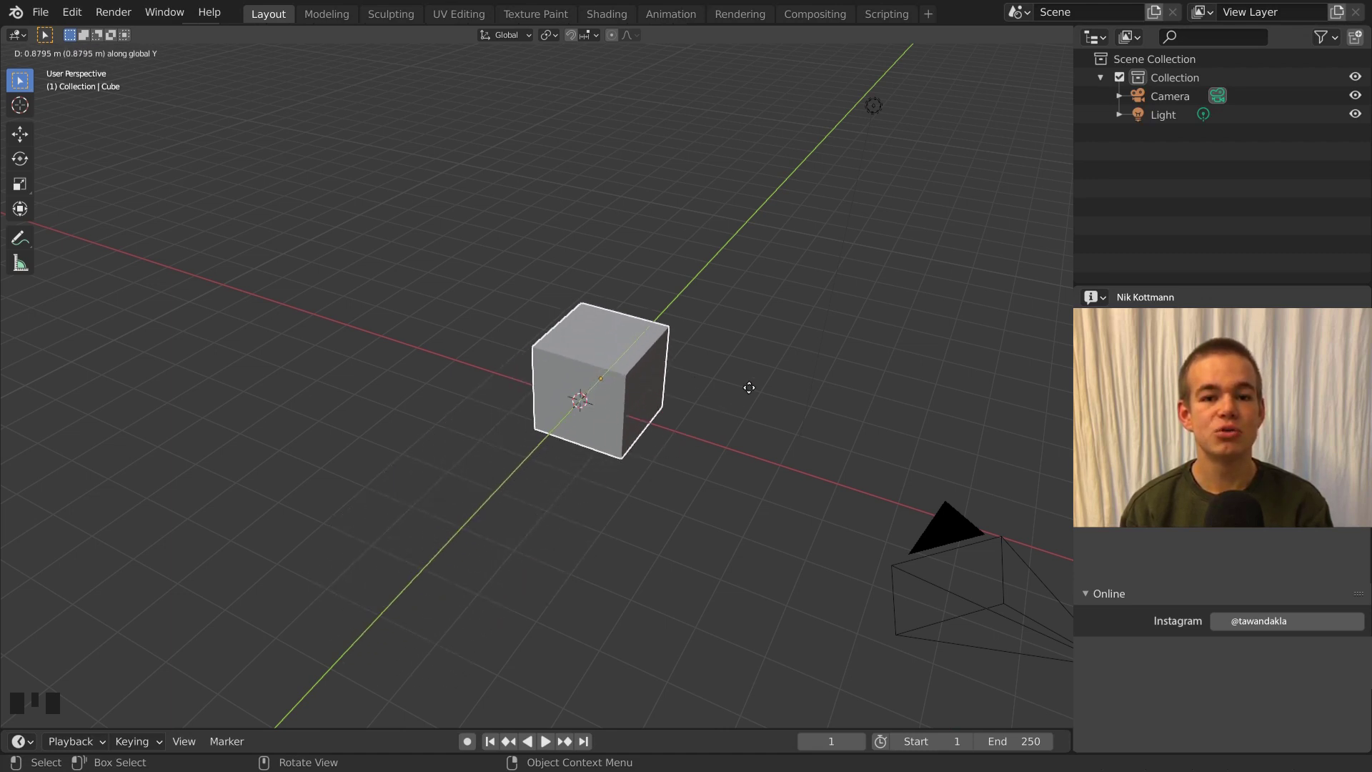
key(z)
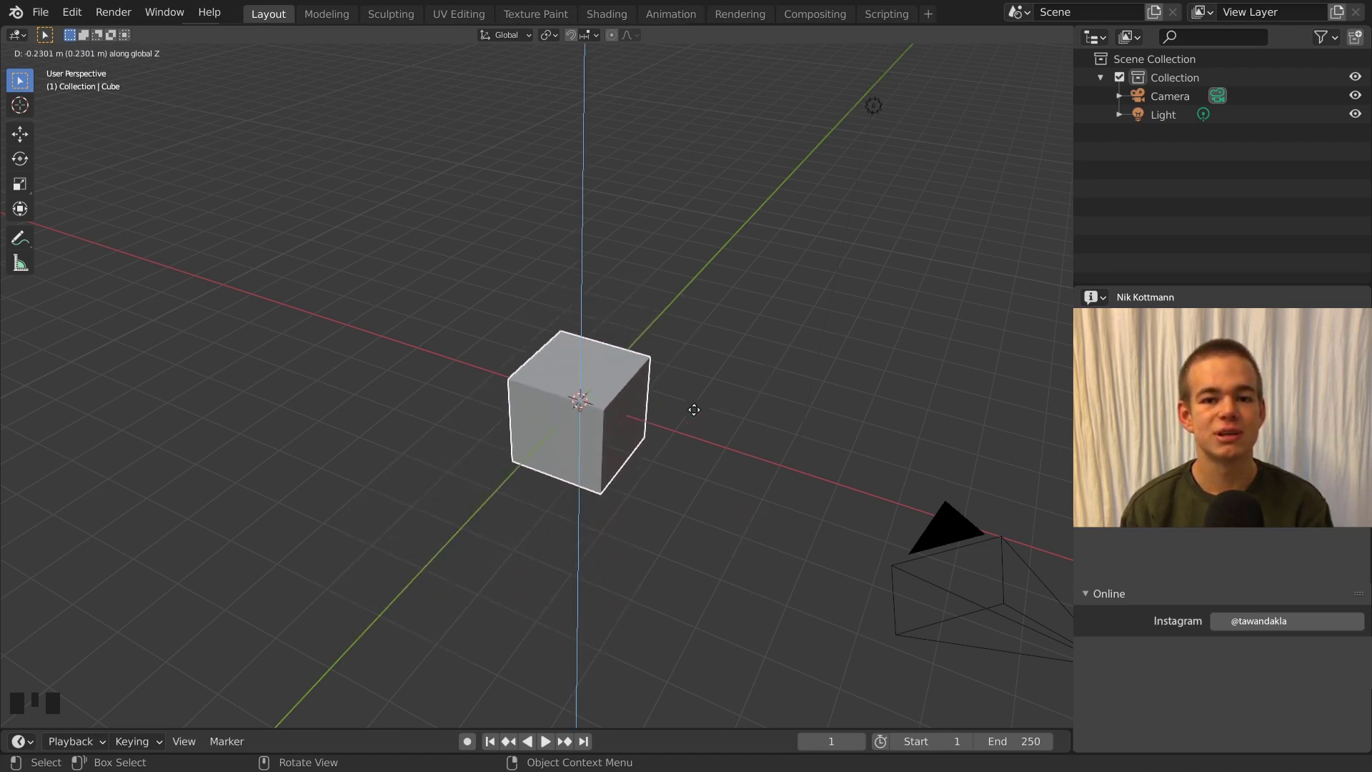
right_click(678, 549)
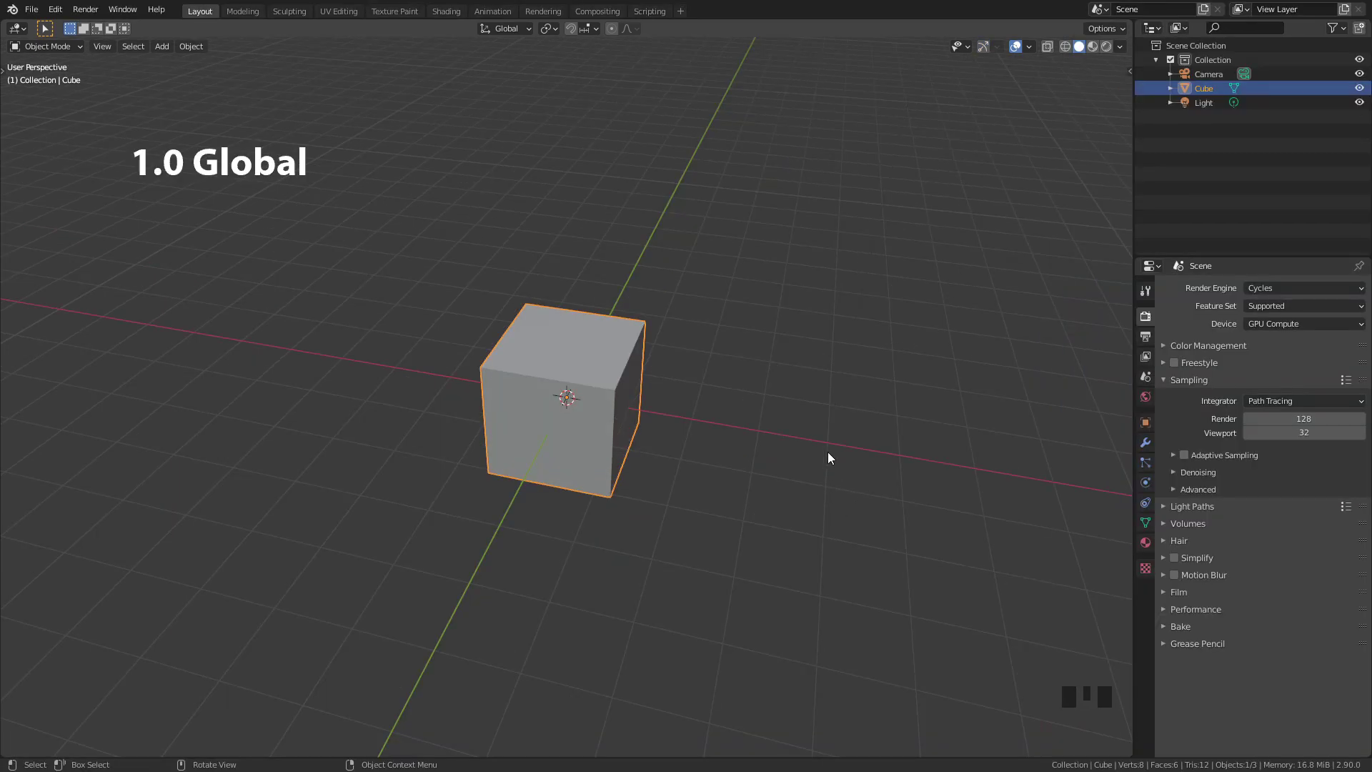
Step: Check the Global transform orientation and cycle through move, rotate and scale before cancelling
click(527, 29)
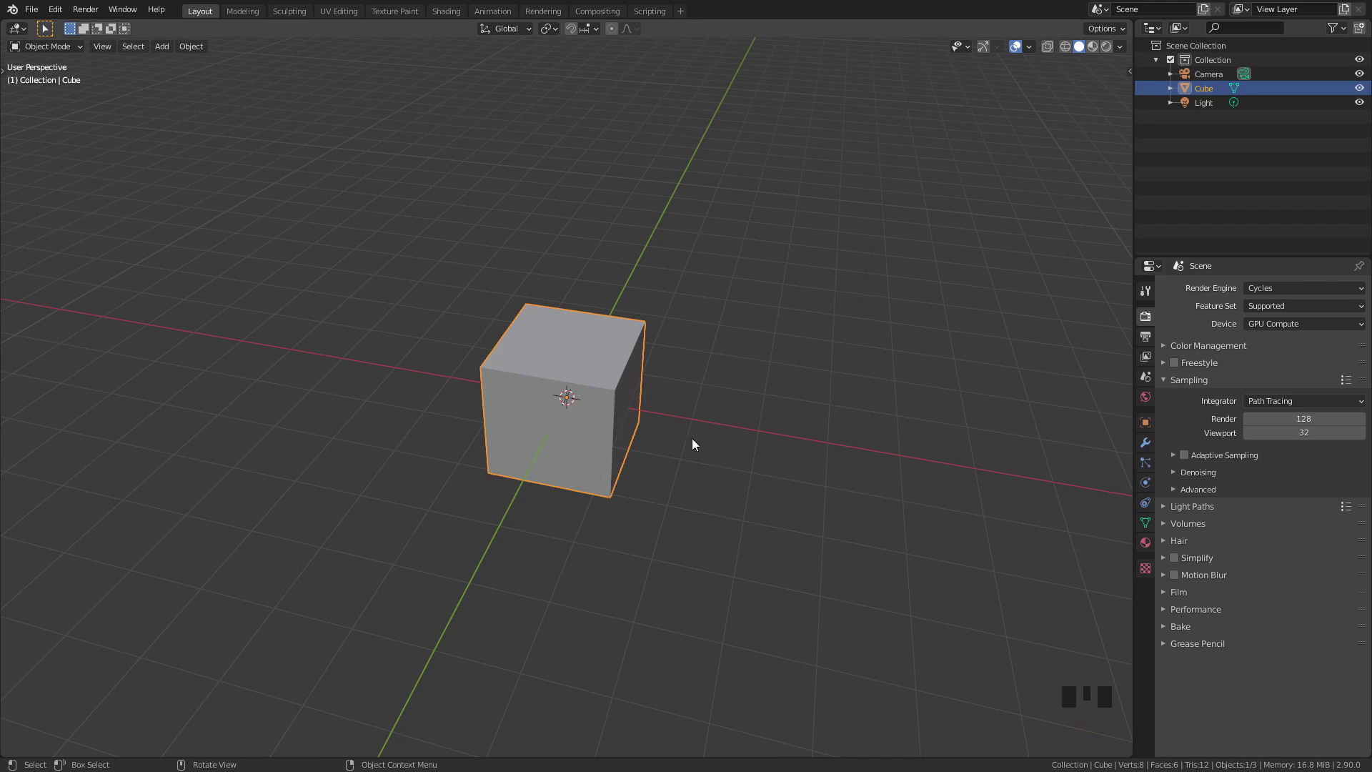
key(g)
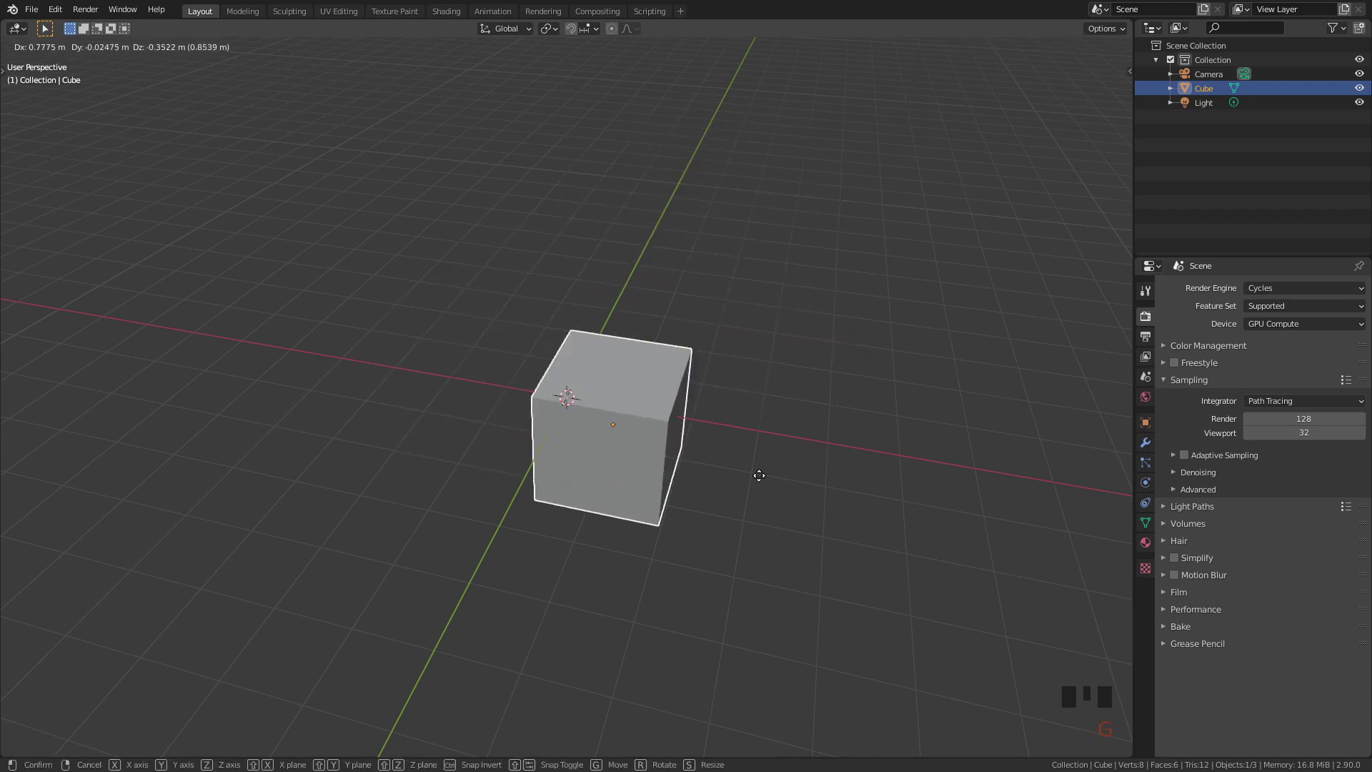
key(r)
key(s)
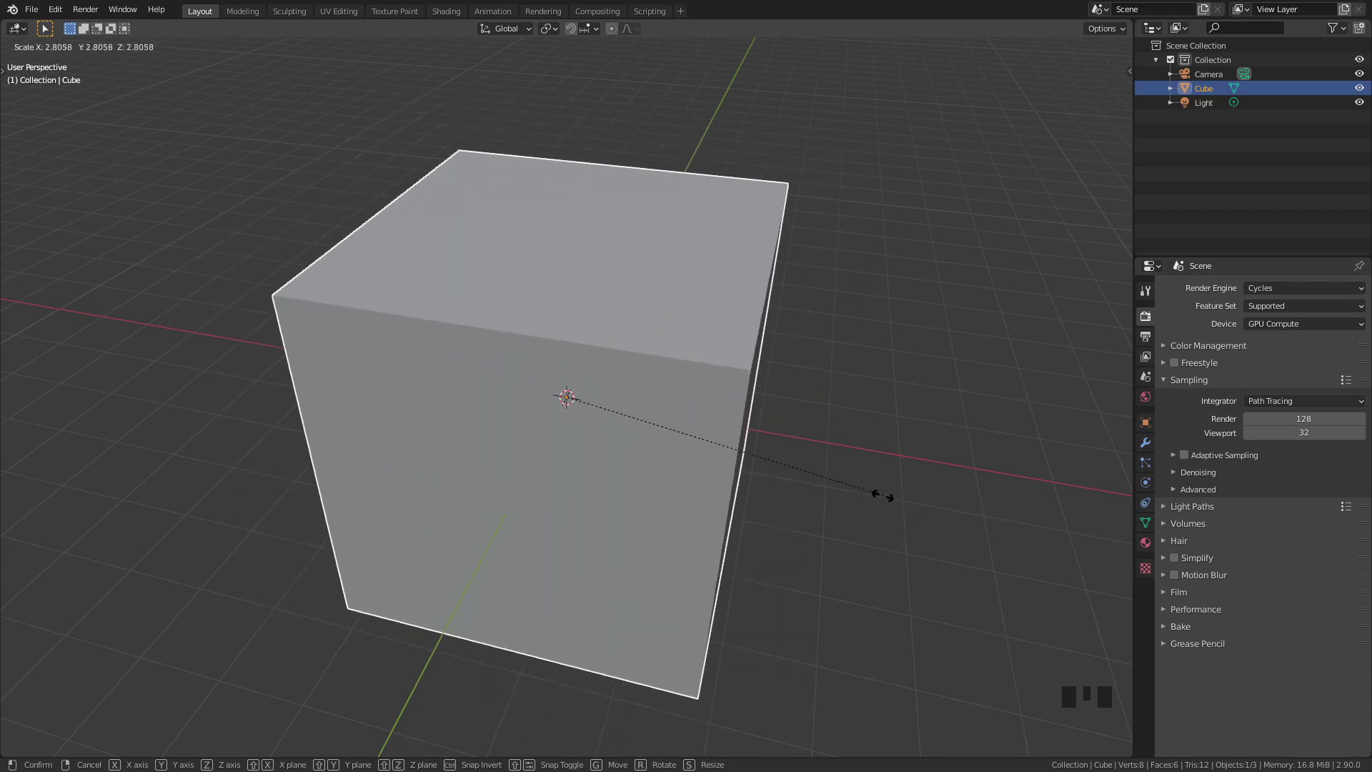
key(Escape)
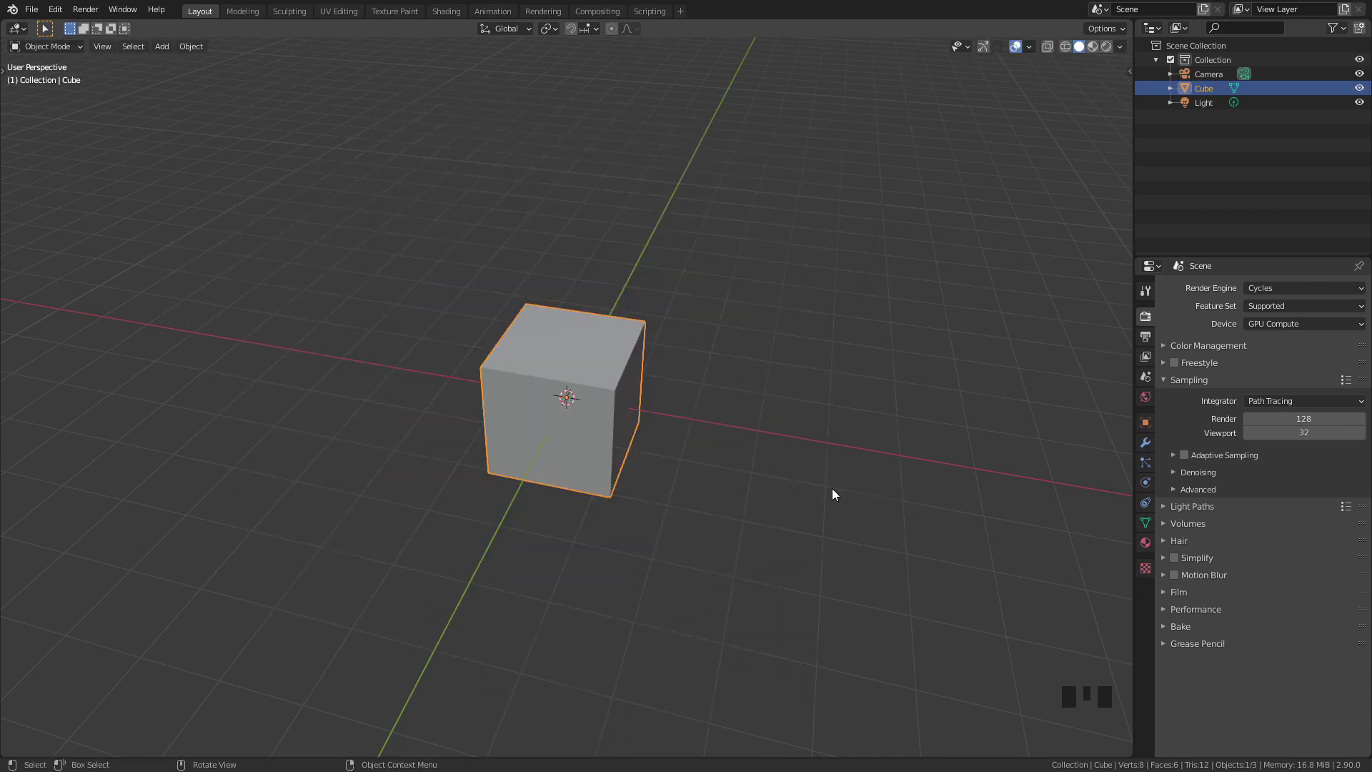
Step: Rotate the cube to a new angle, testing a global X move before and after without keeping it
key(g)
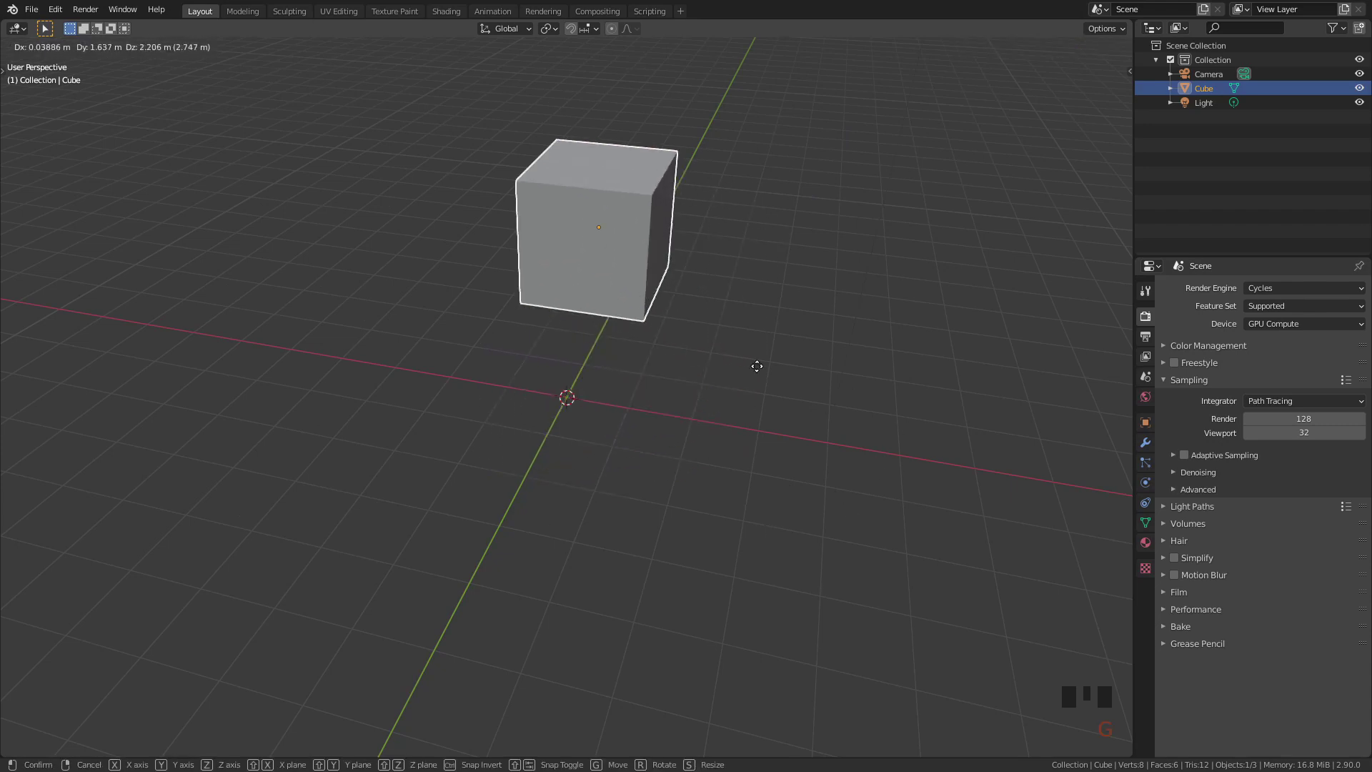
key(x)
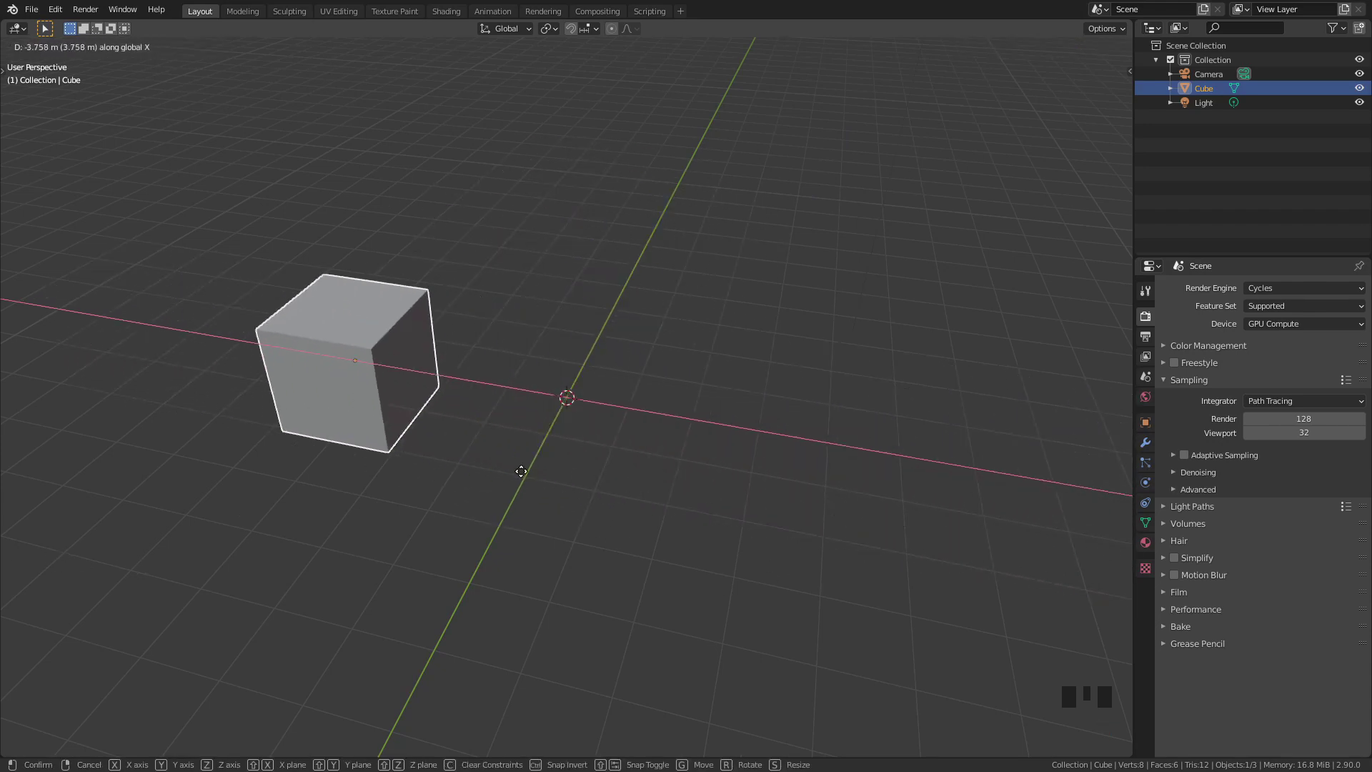
right_click(965, 541)
key(r)
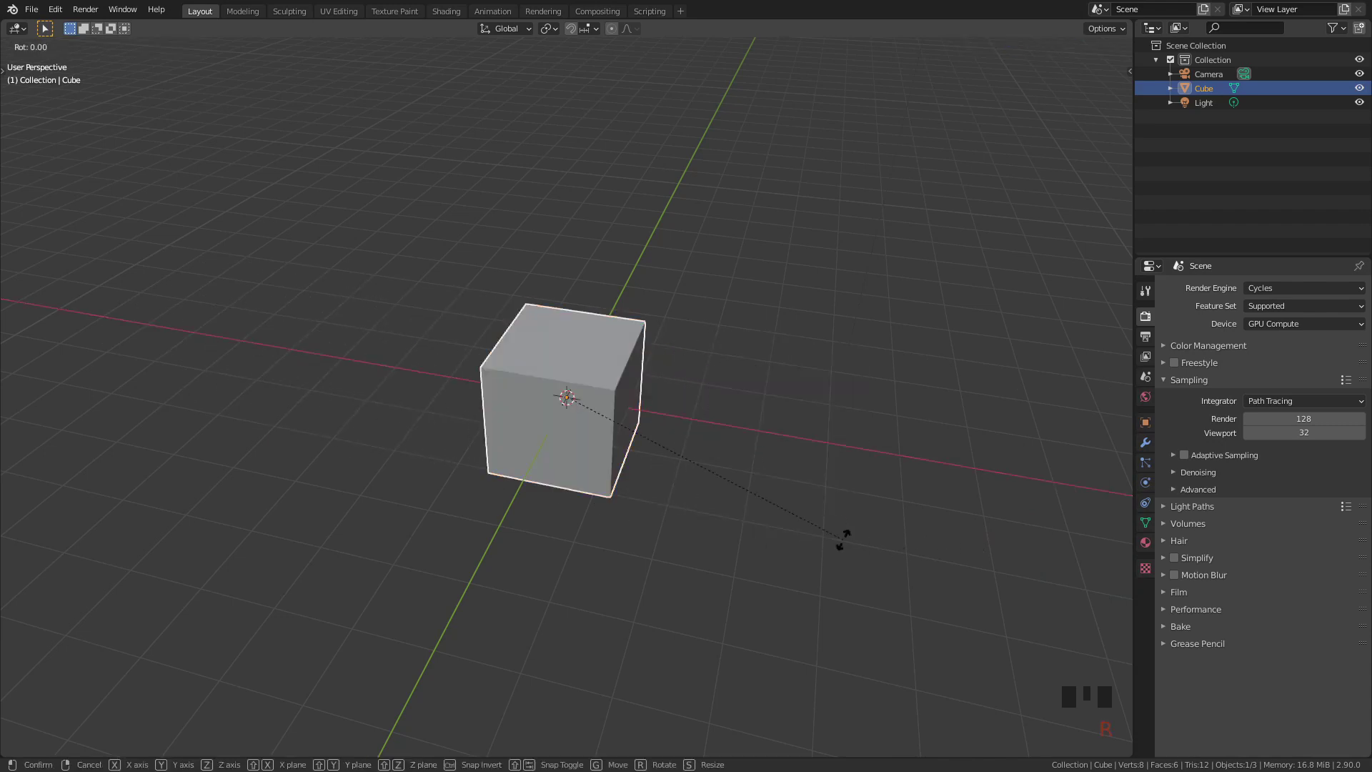
click(946, 266)
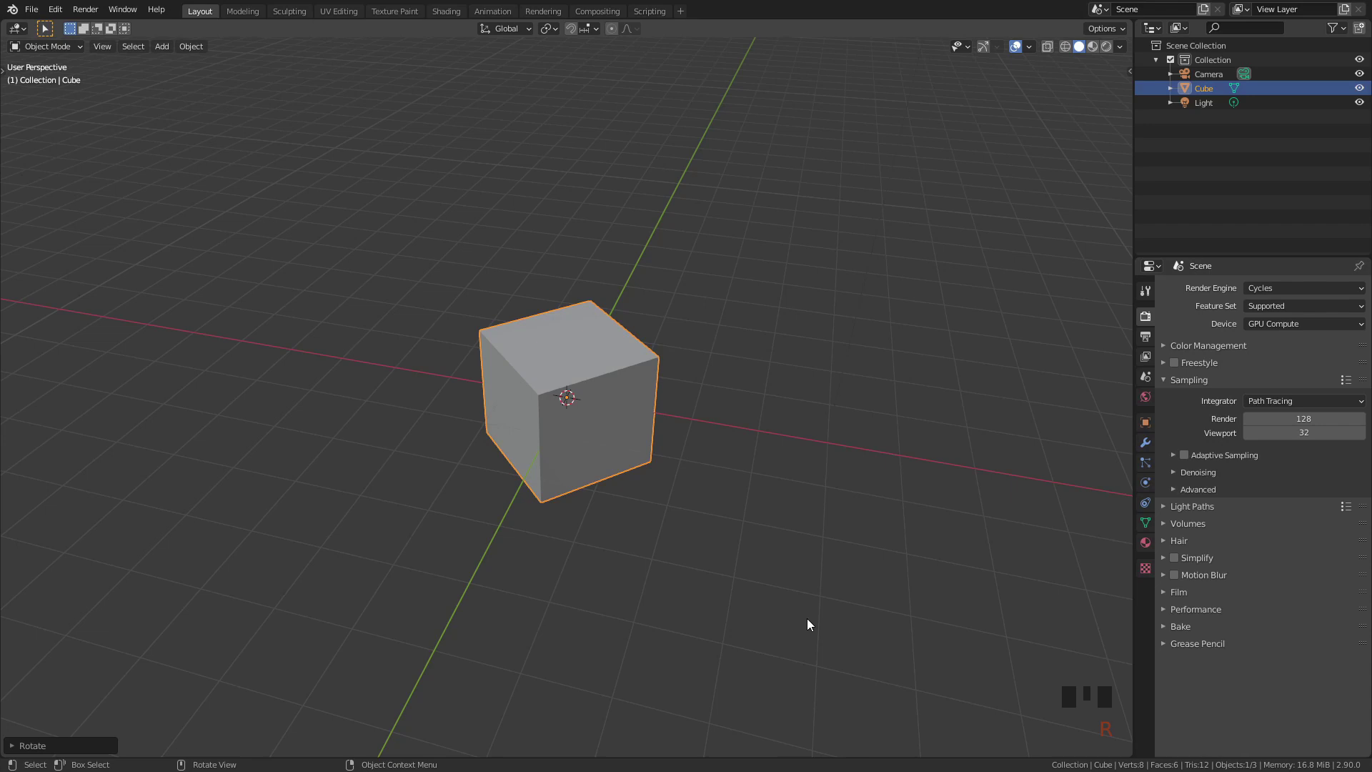
key(g)
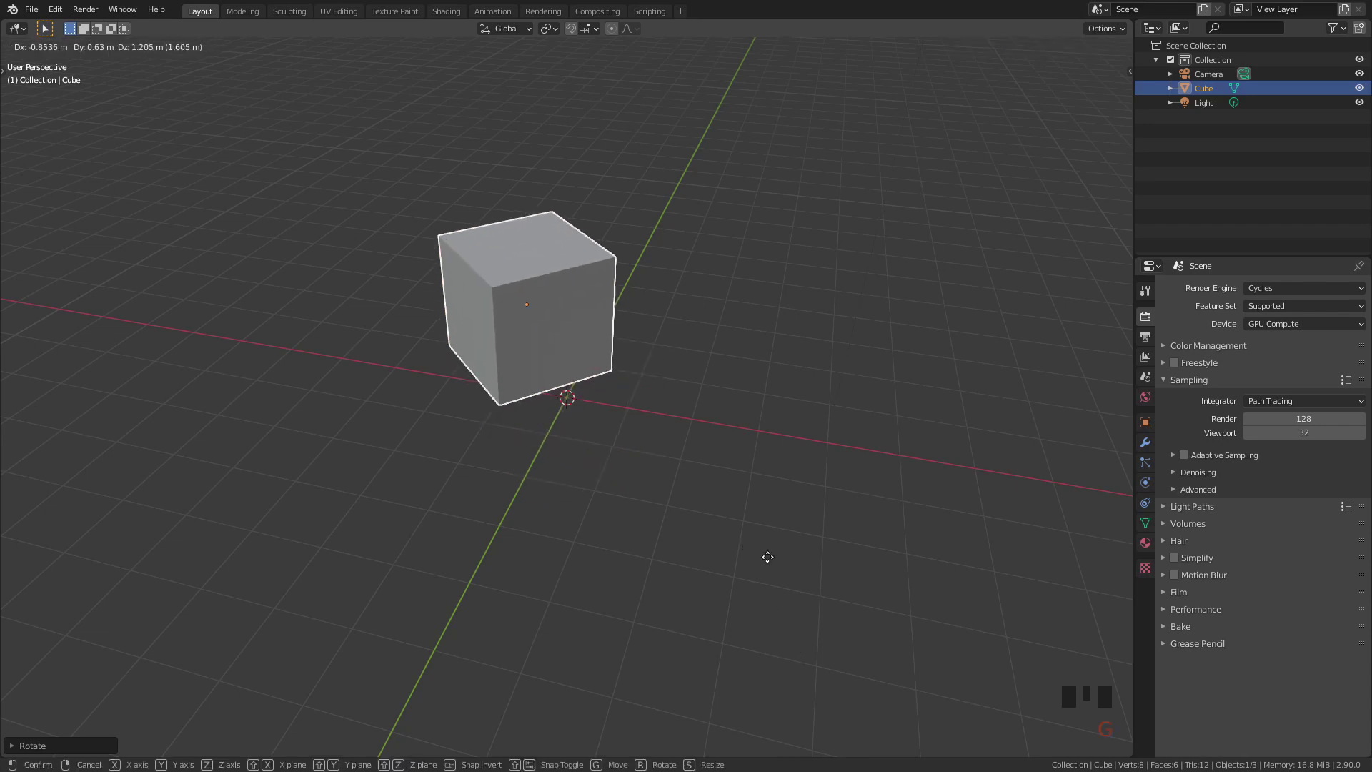
key(x)
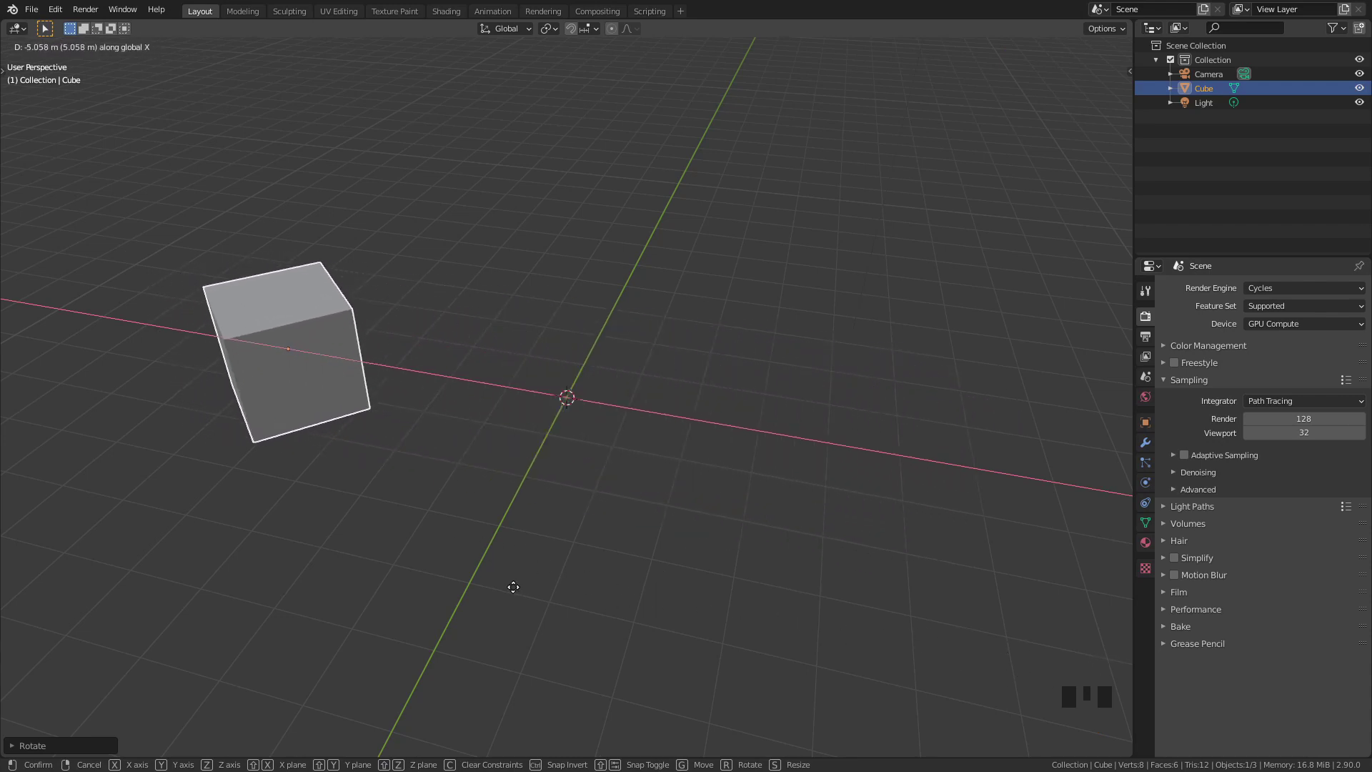
key(Escape)
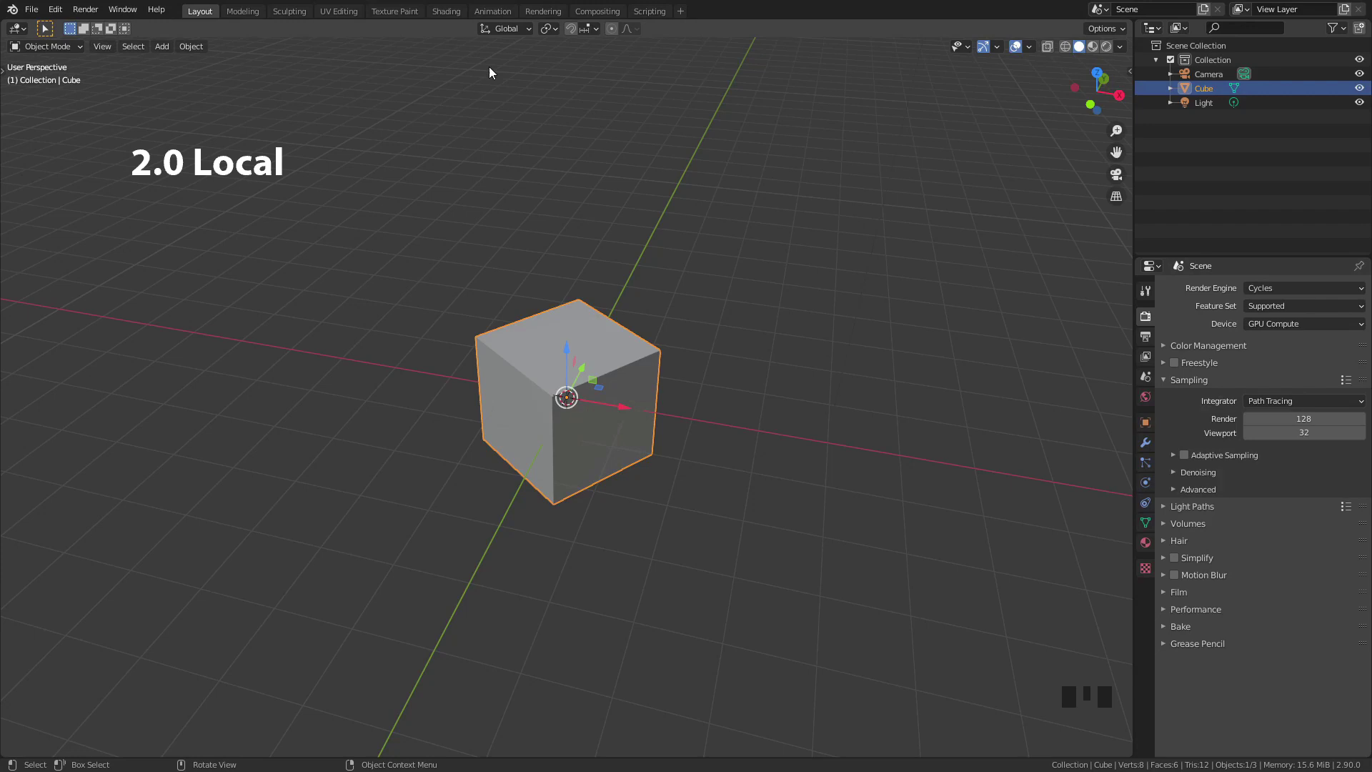
Step: Switch the transform orientation to Local and test a cancelled move along local X
click(490, 27)
click(503, 86)
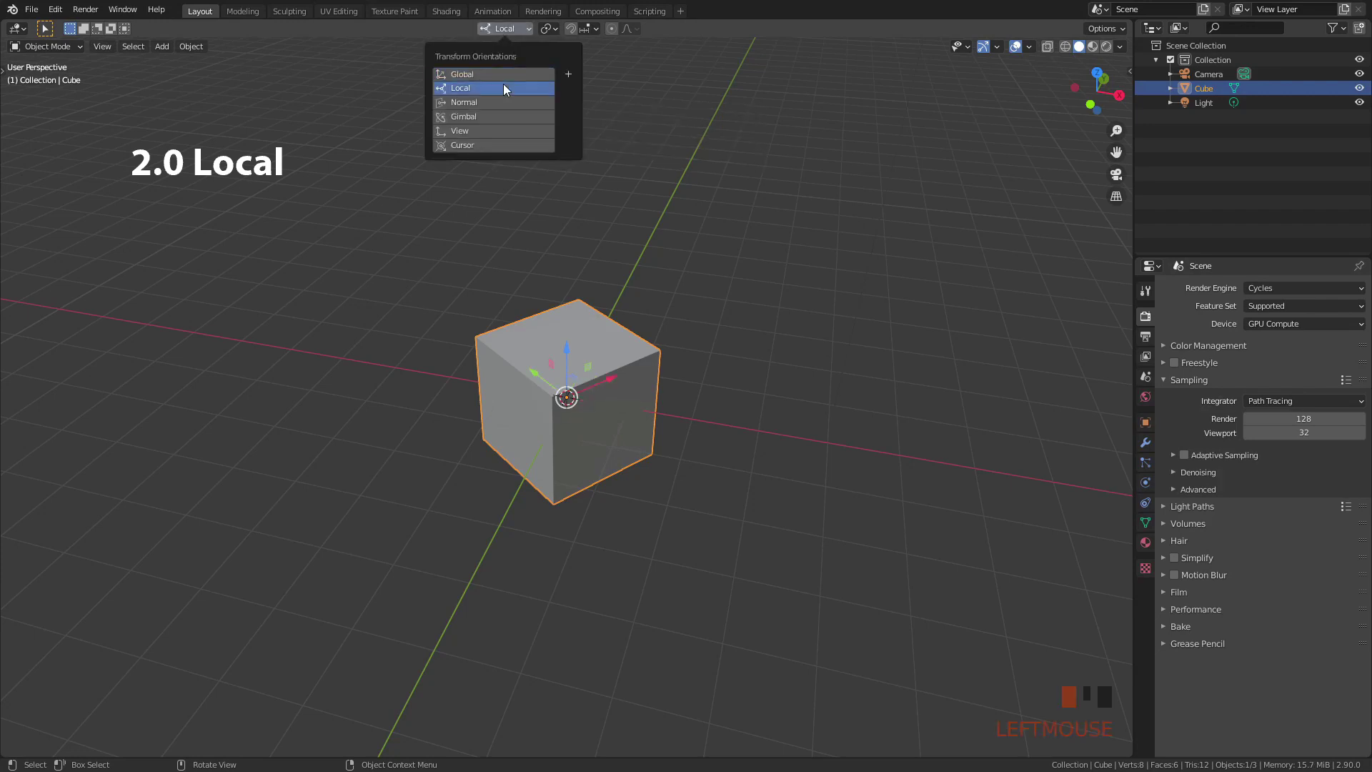
key(g)
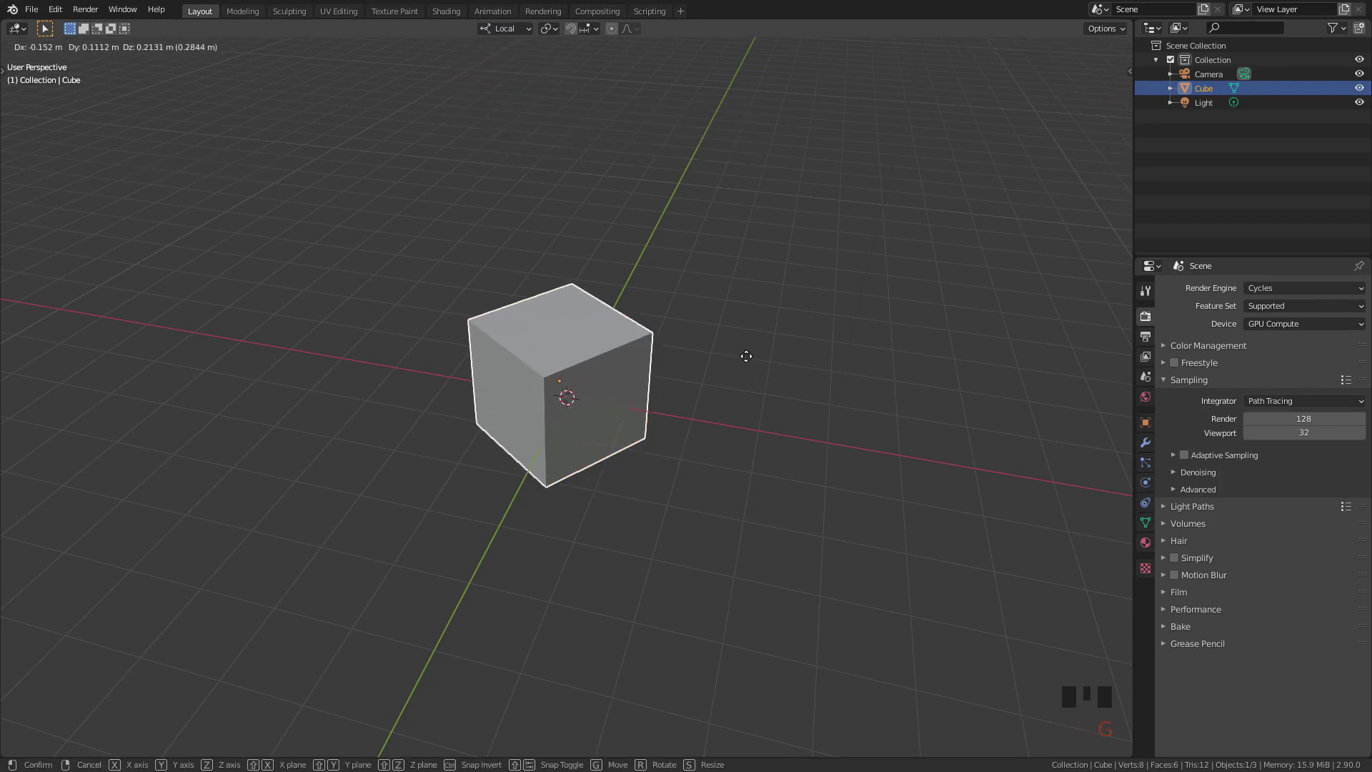
key(x)
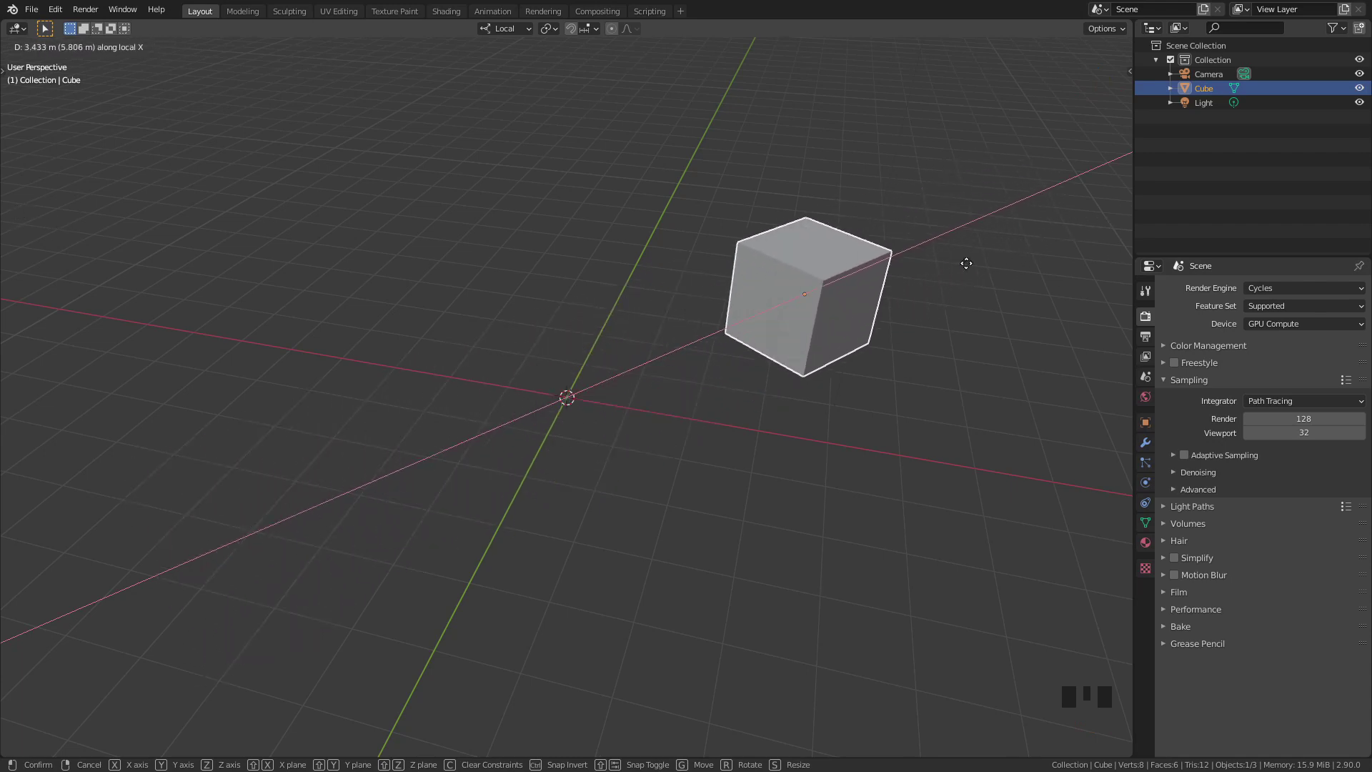
right_click(998, 258)
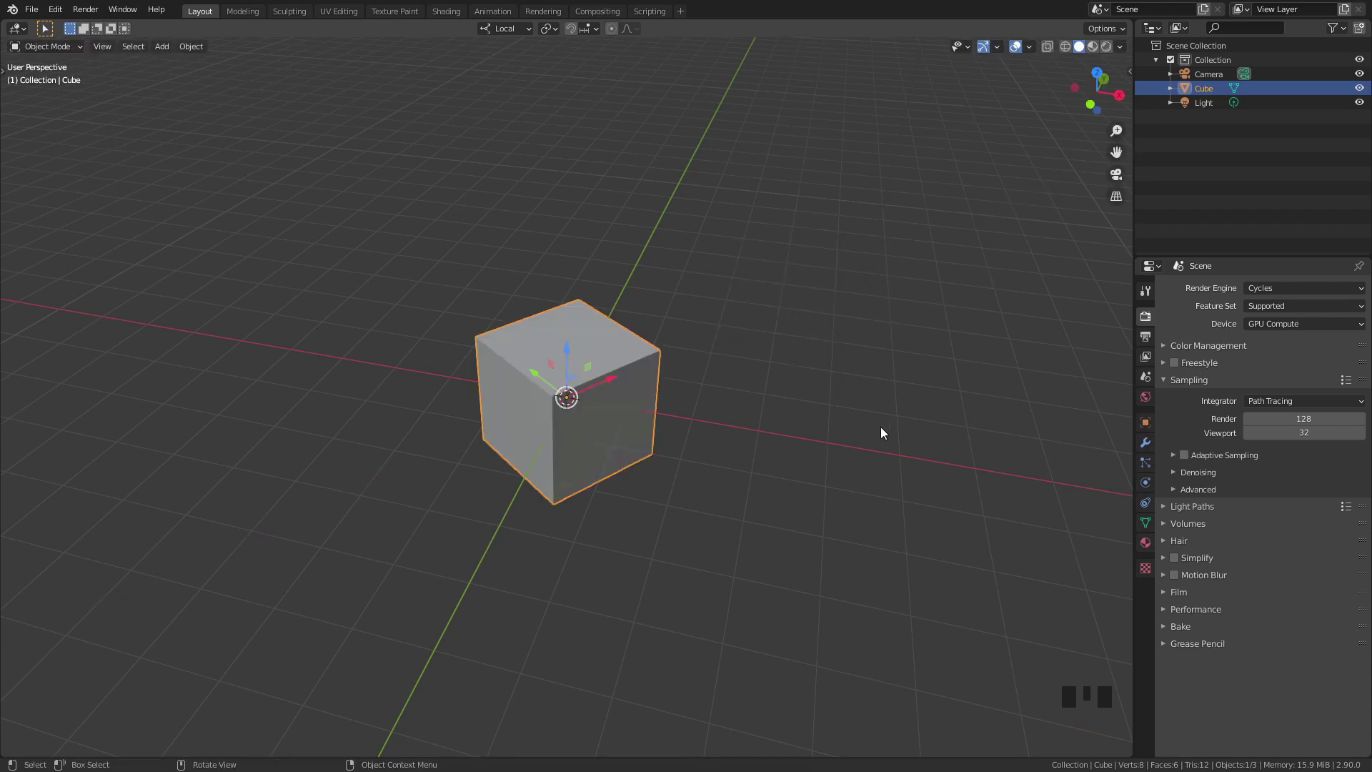
Step: Rotate the cube freely, then slide it along its local X axis with the gizmo arrow
scroll(770, 460, up, 5)
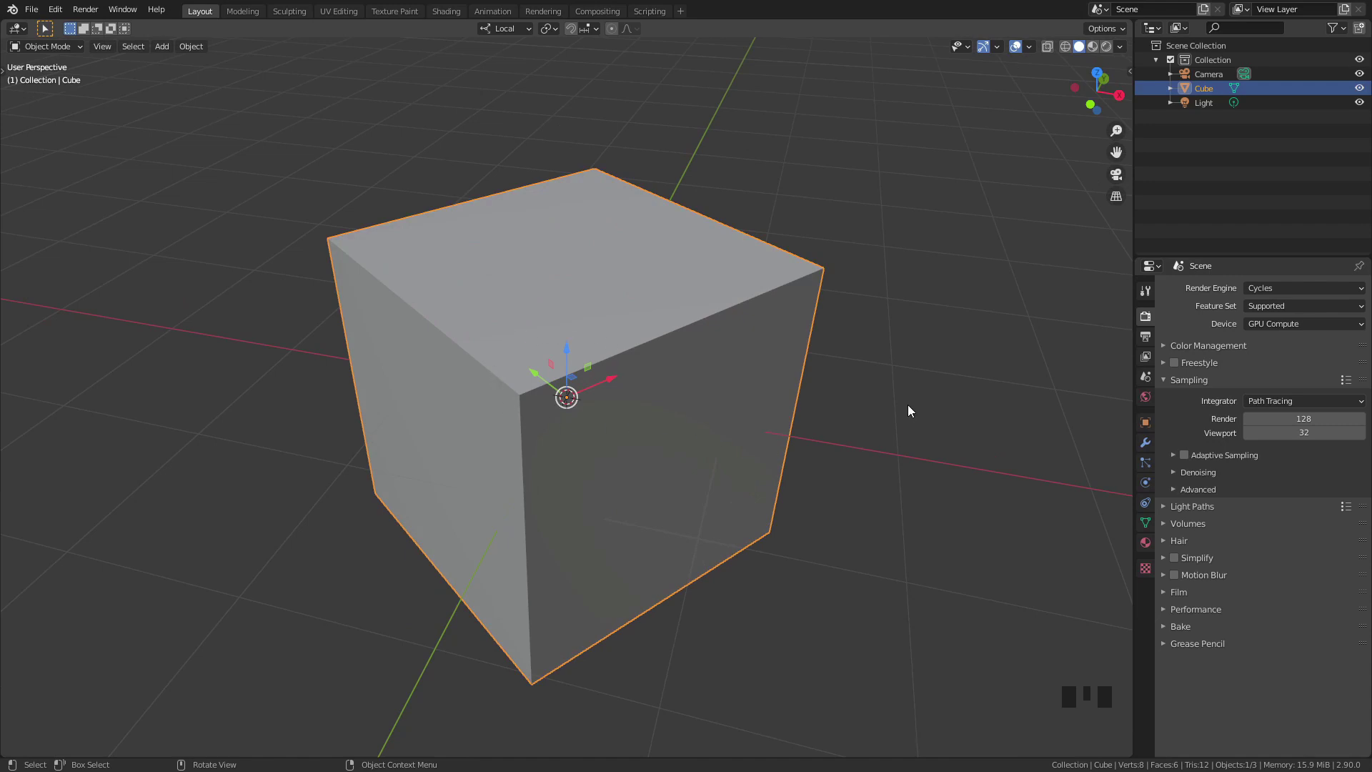
key(r)
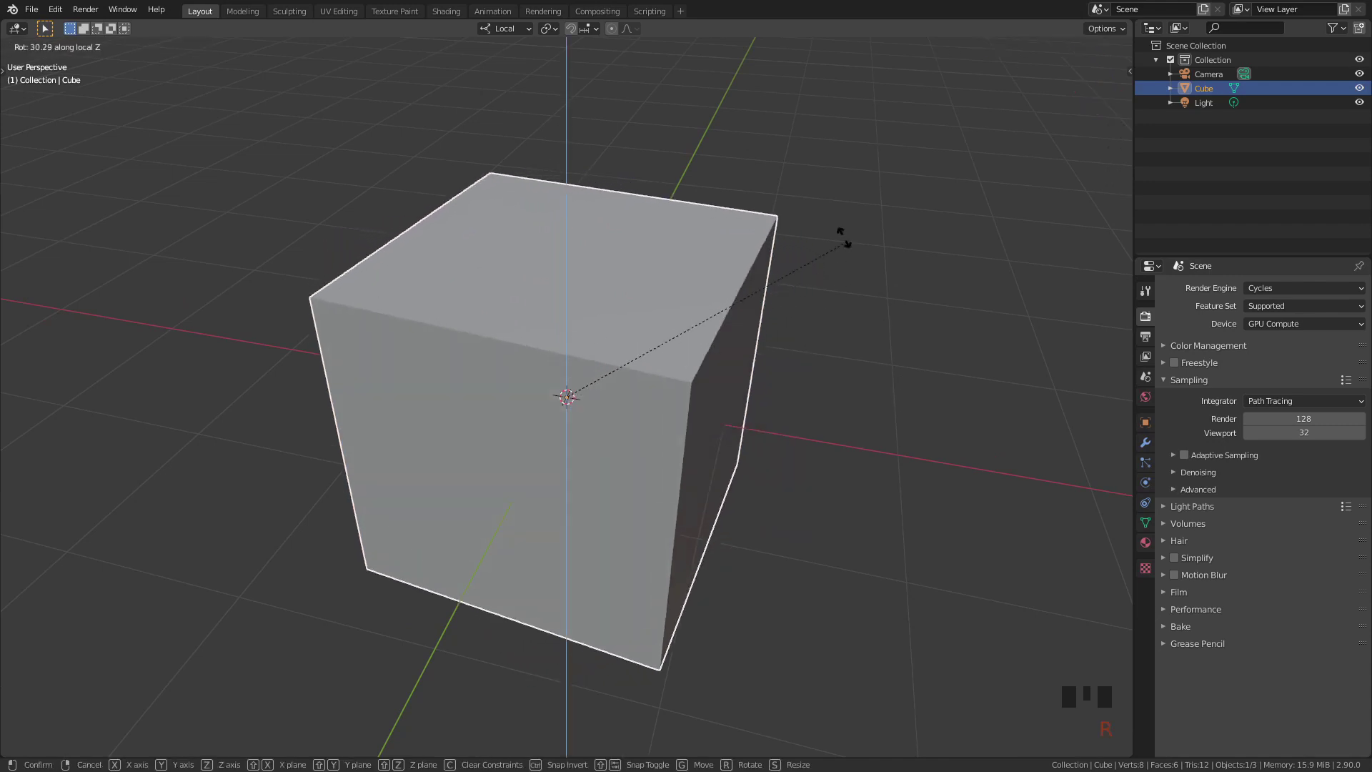
click(680, 147)
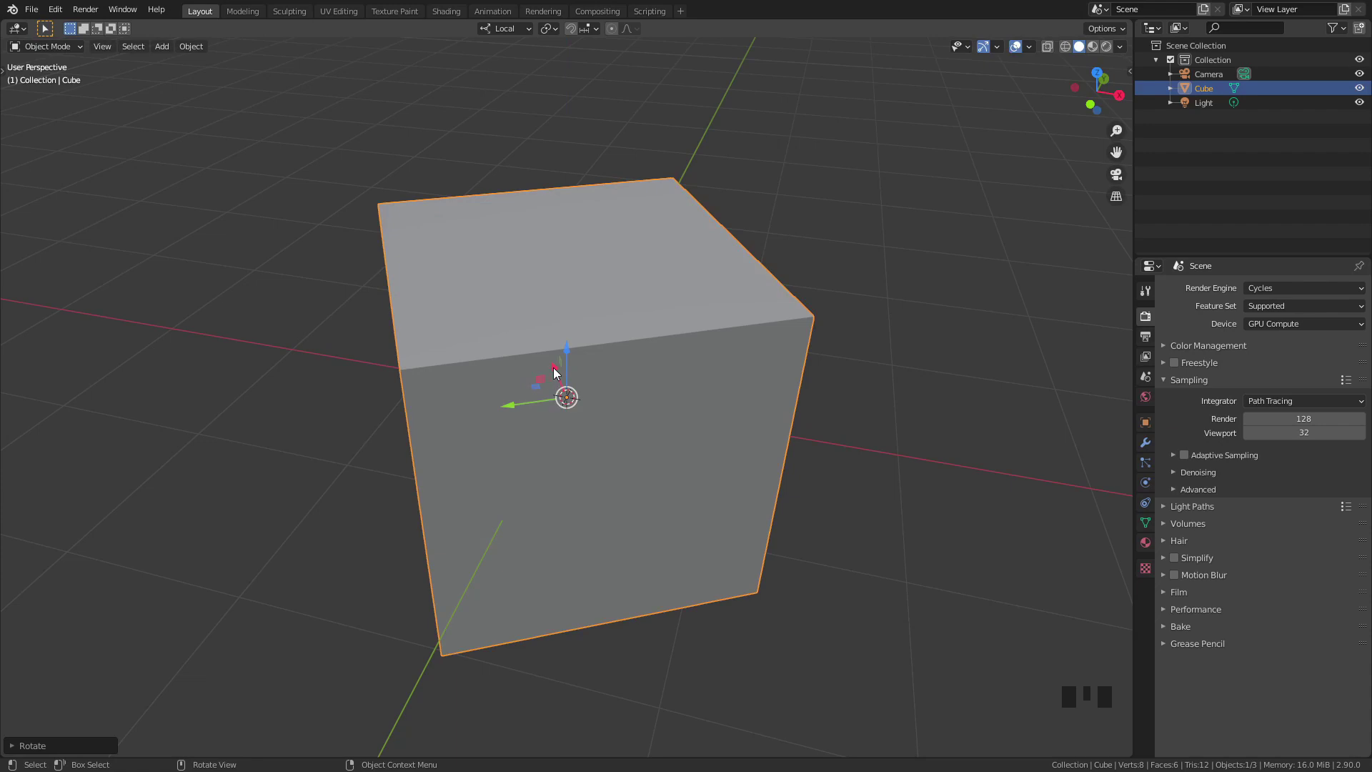
drag(555, 370, 509, 265)
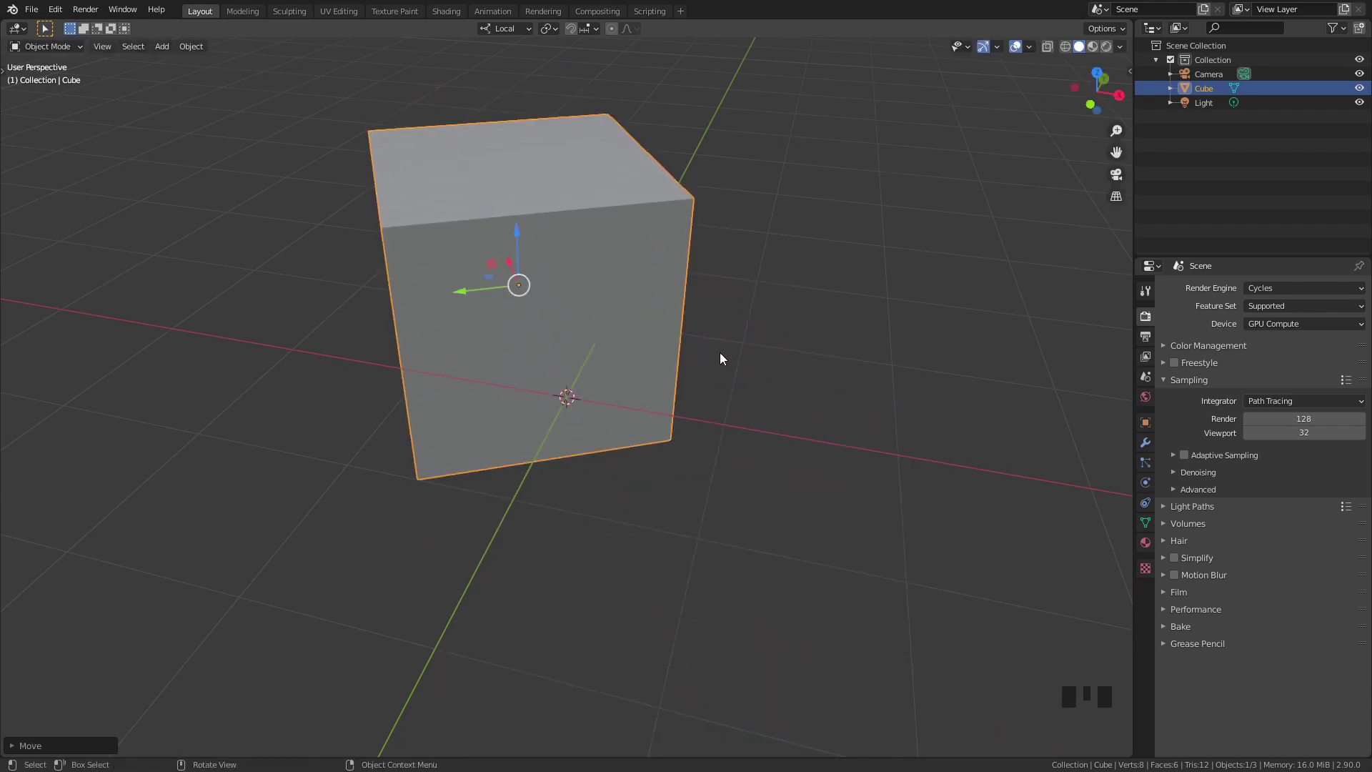
Step: Rotate the cube about its local Z, then local Y, sliding it along local X after each
key(r)
key(z)
key(z)
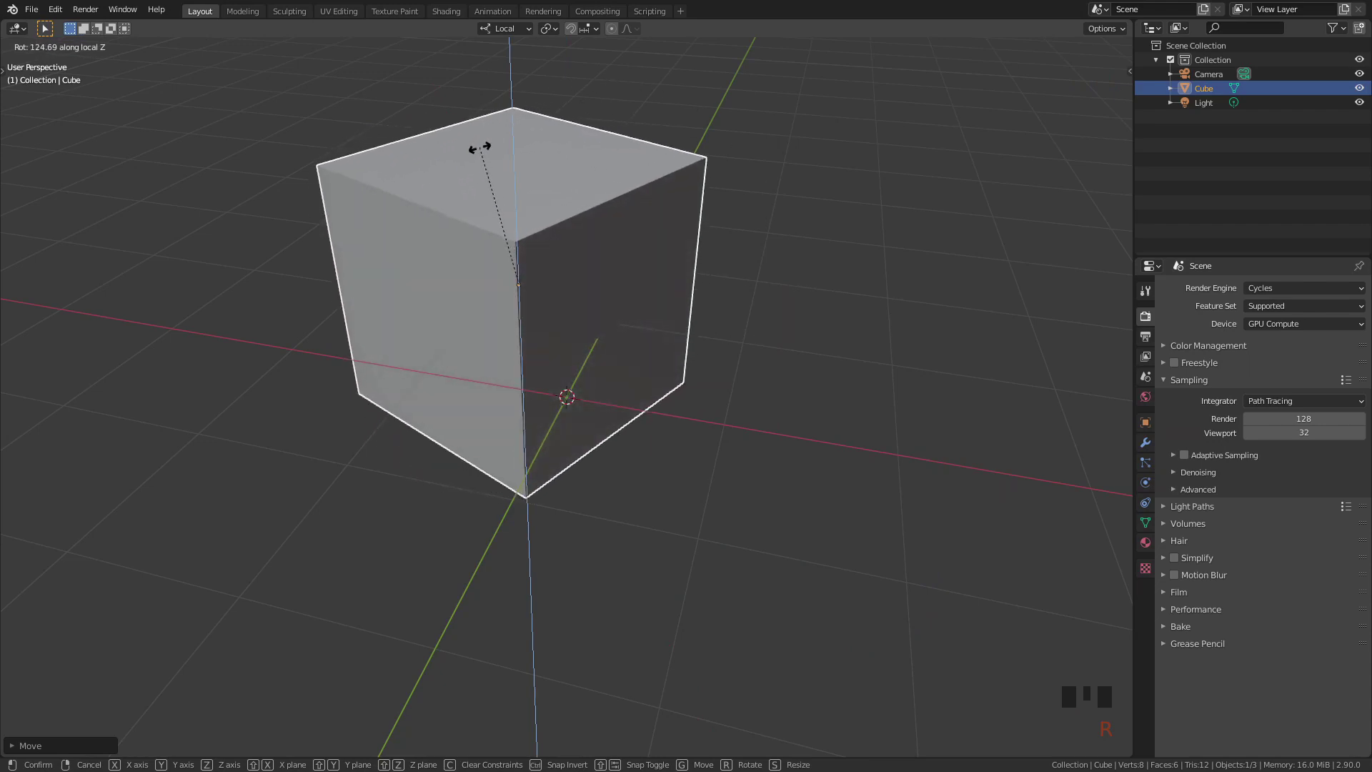
click(456, 318)
drag(456, 319, 401, 376)
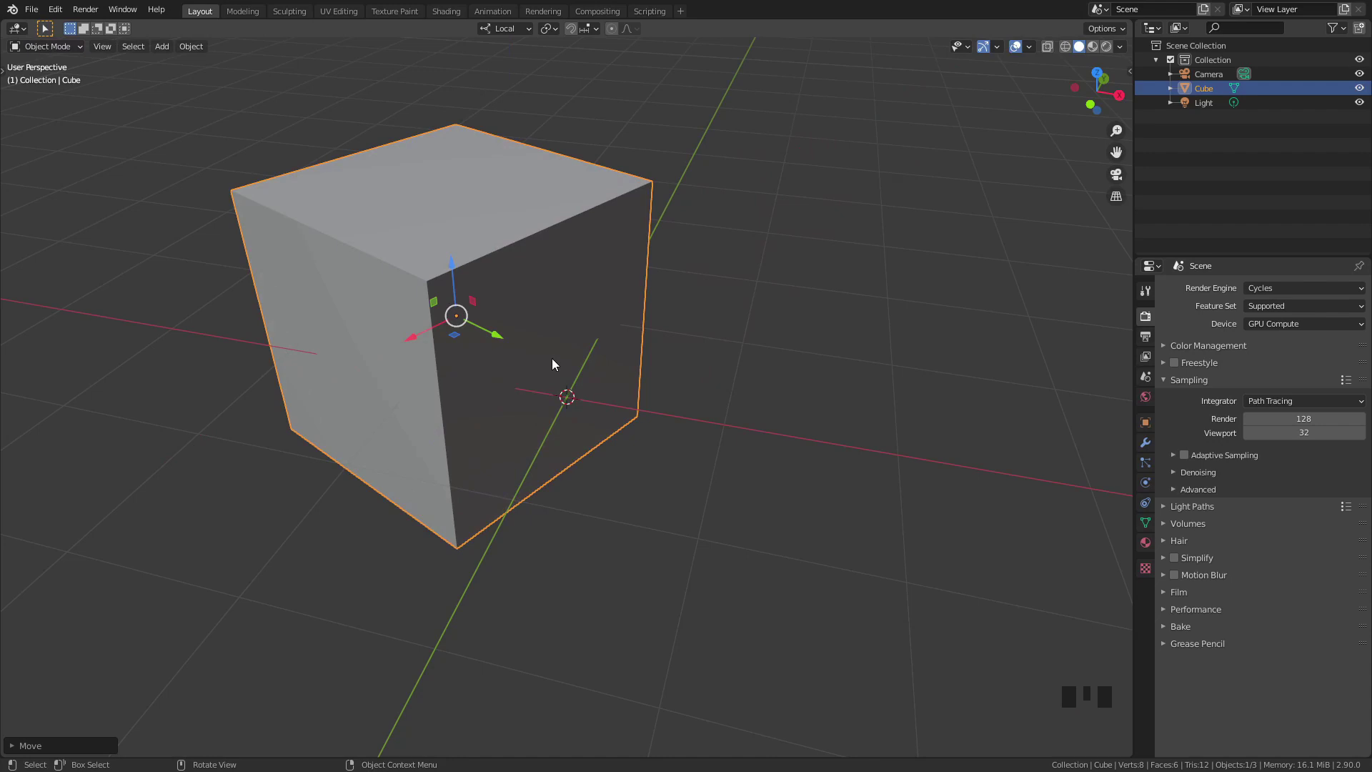
key(r)
key(y)
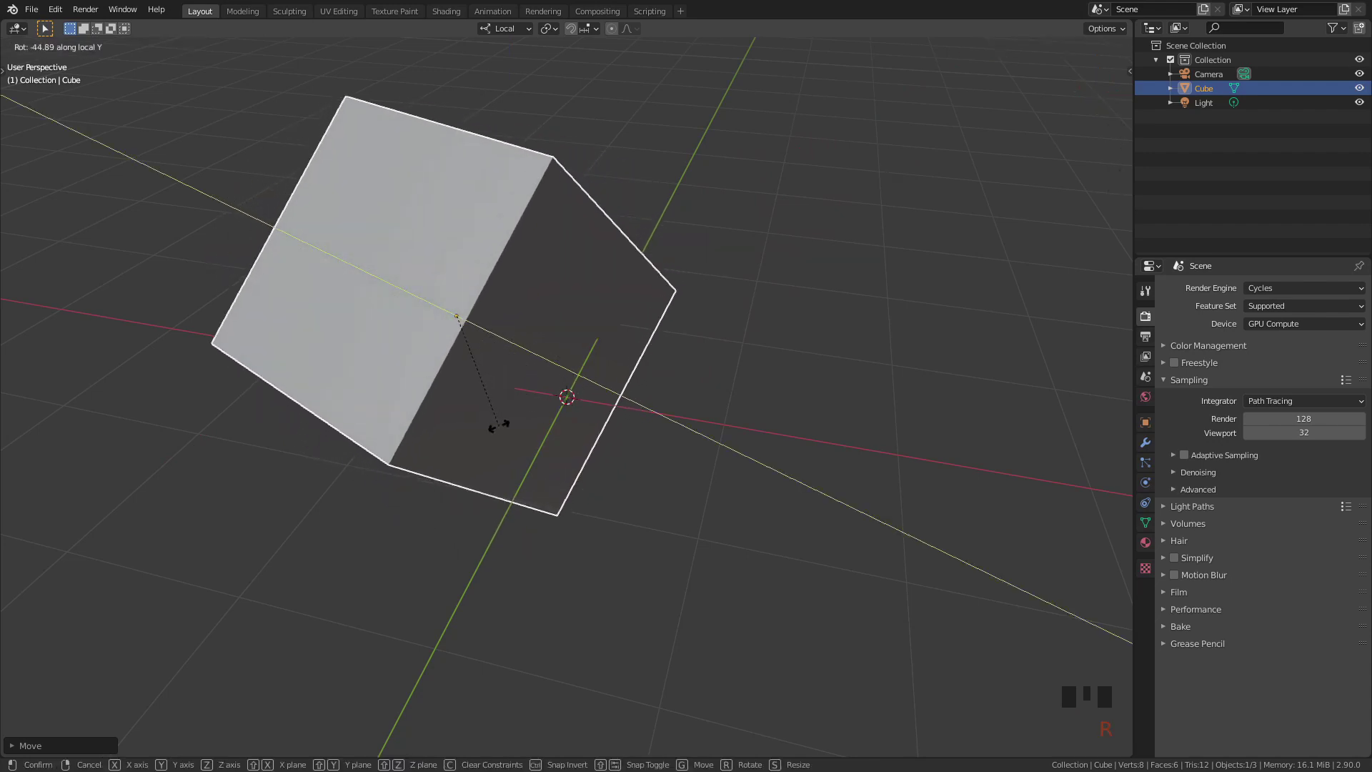
click(499, 427)
drag(426, 297, 455, 359)
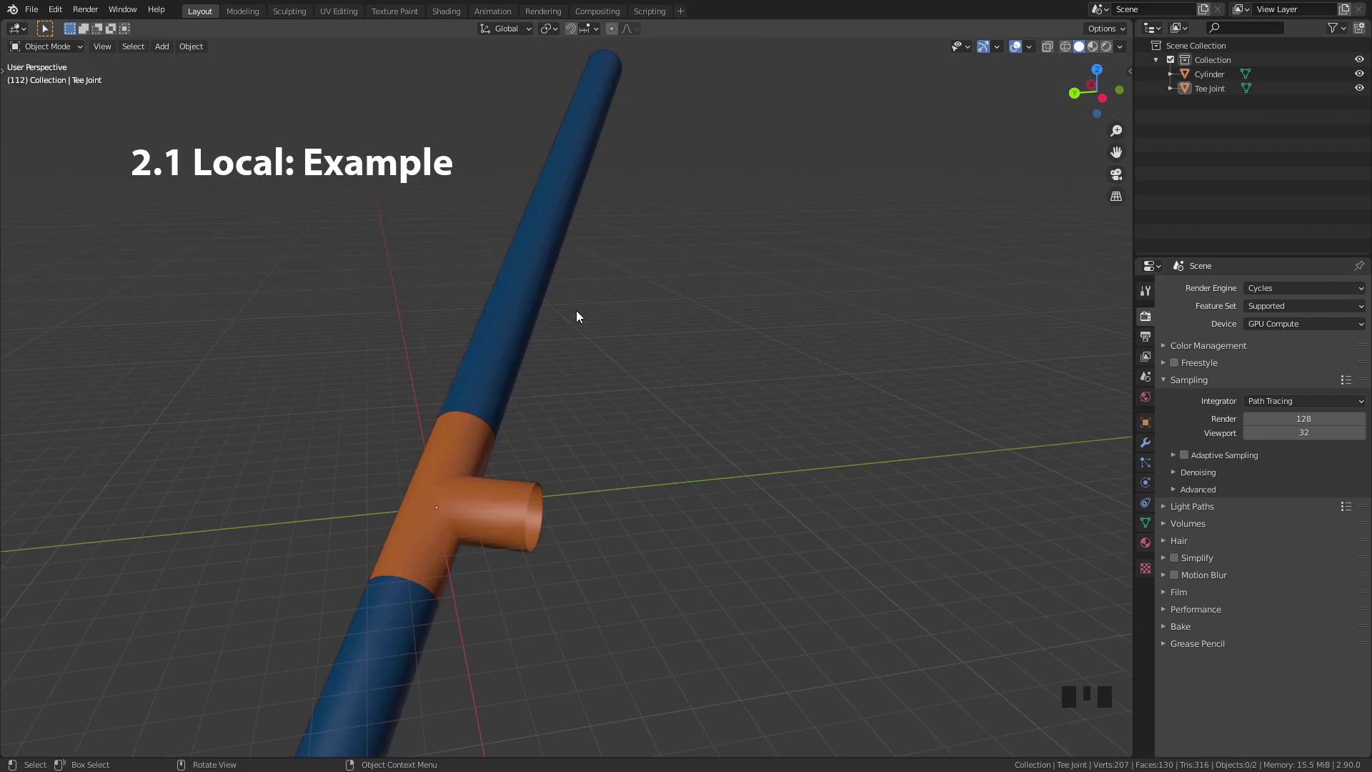
Step: Select the orange Tee Joint and confirm the transform orientation is Global
click(509, 329)
middle_drag(509, 329, 566, 453)
scroll(543, 422, up, 3)
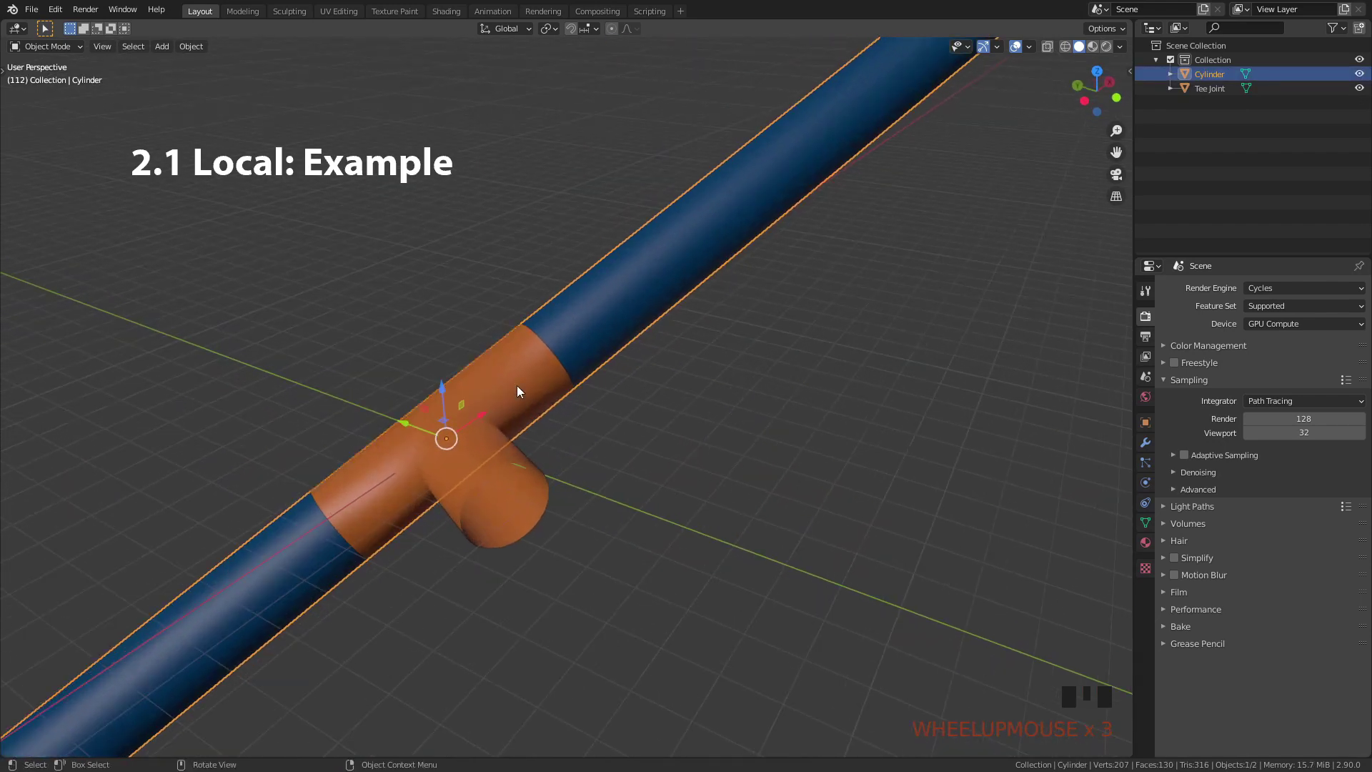
click(511, 380)
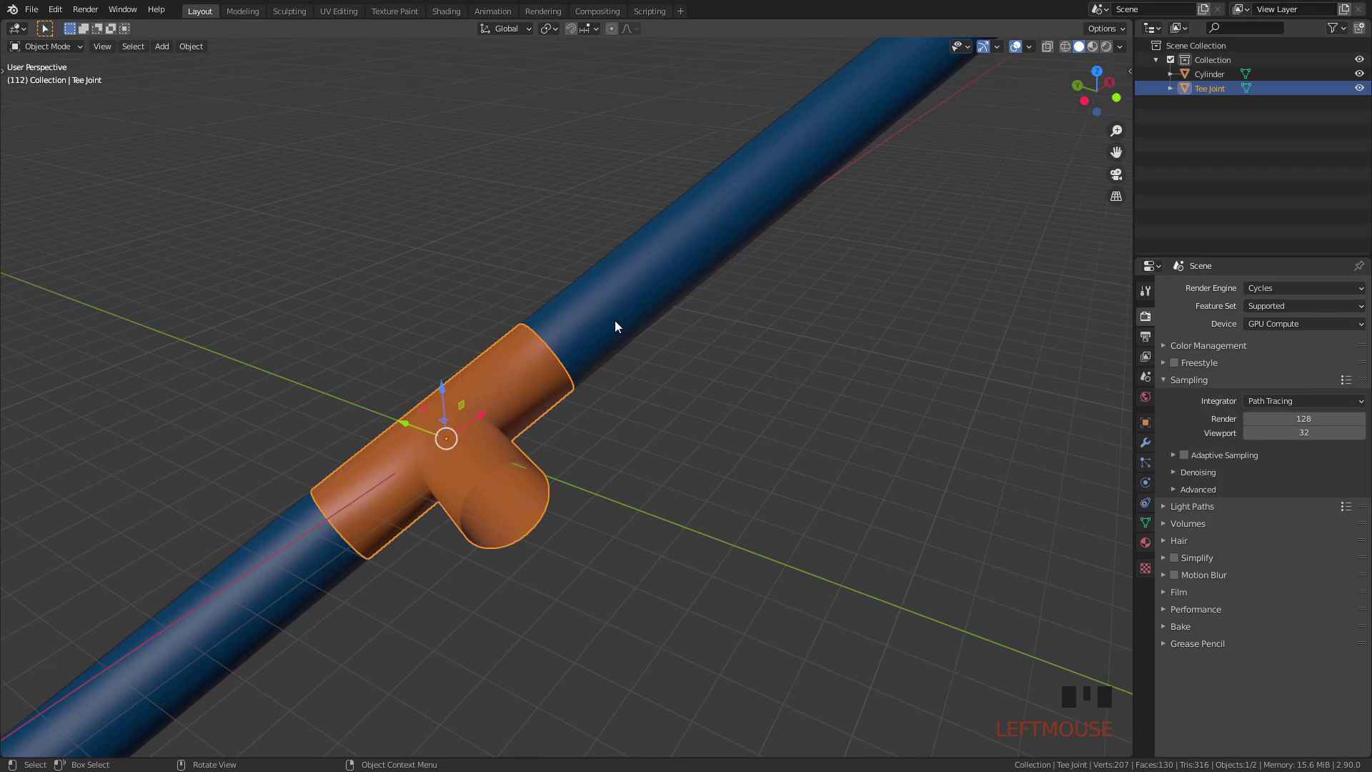
scroll(815, 429, down, 3)
middle_drag(814, 428, 480, 104)
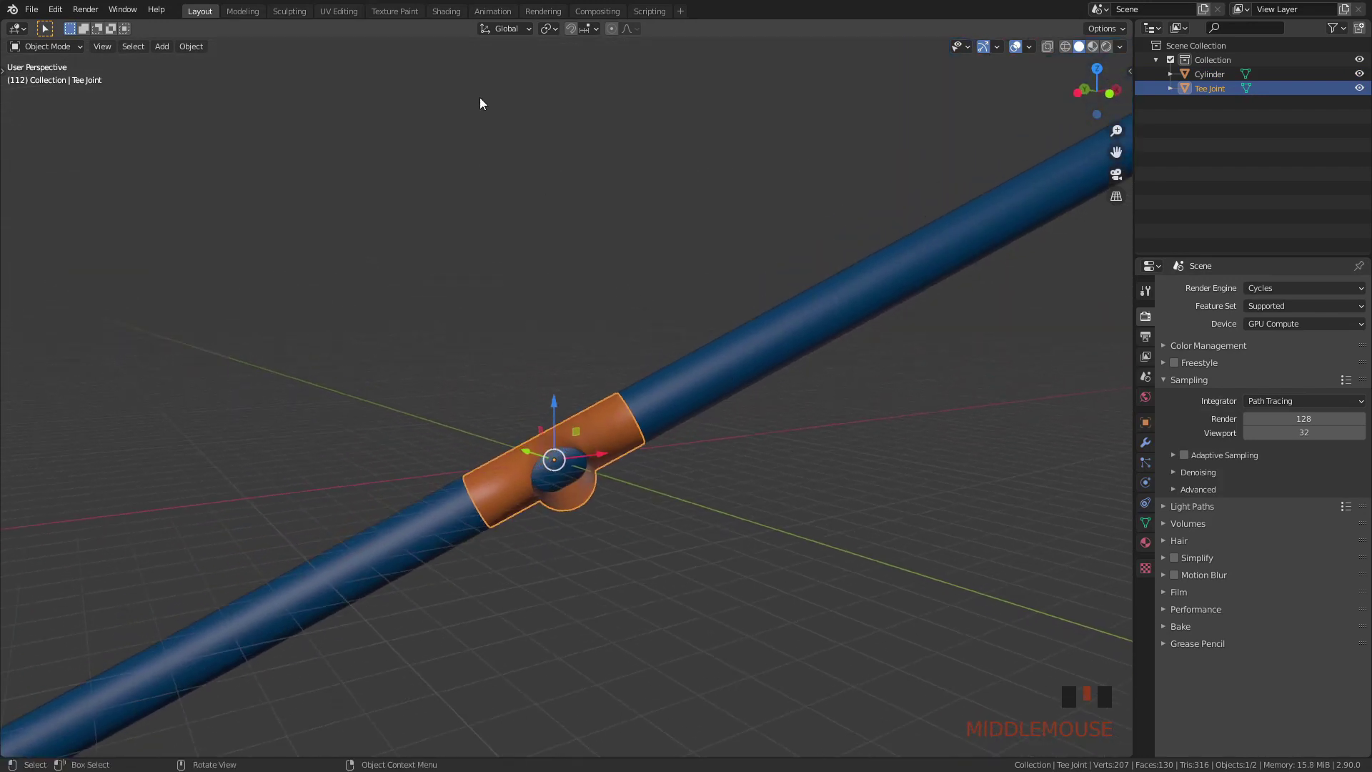
click(507, 29)
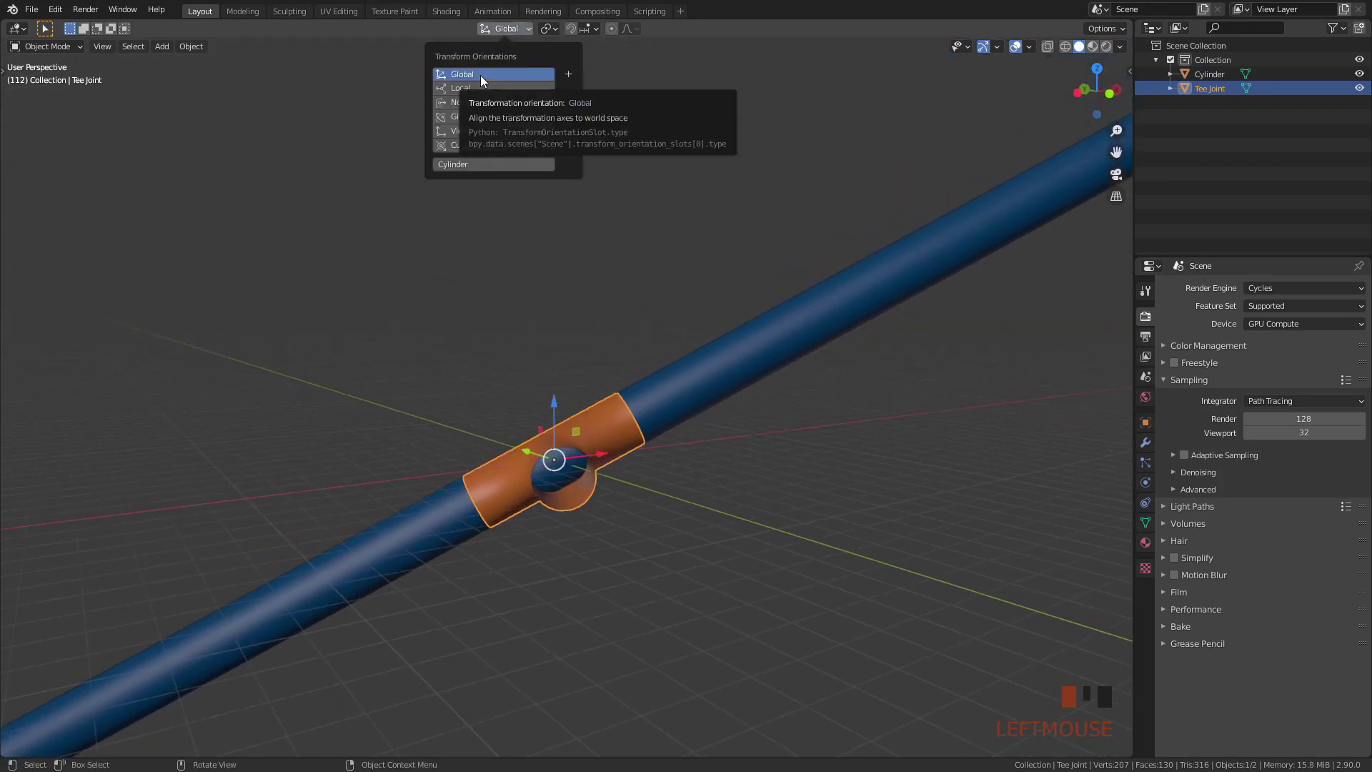
middle_drag(896, 428, 774, 487)
Step: Move the Tee Joint freely twice in Global axes, then undo to restore its position
key(g)
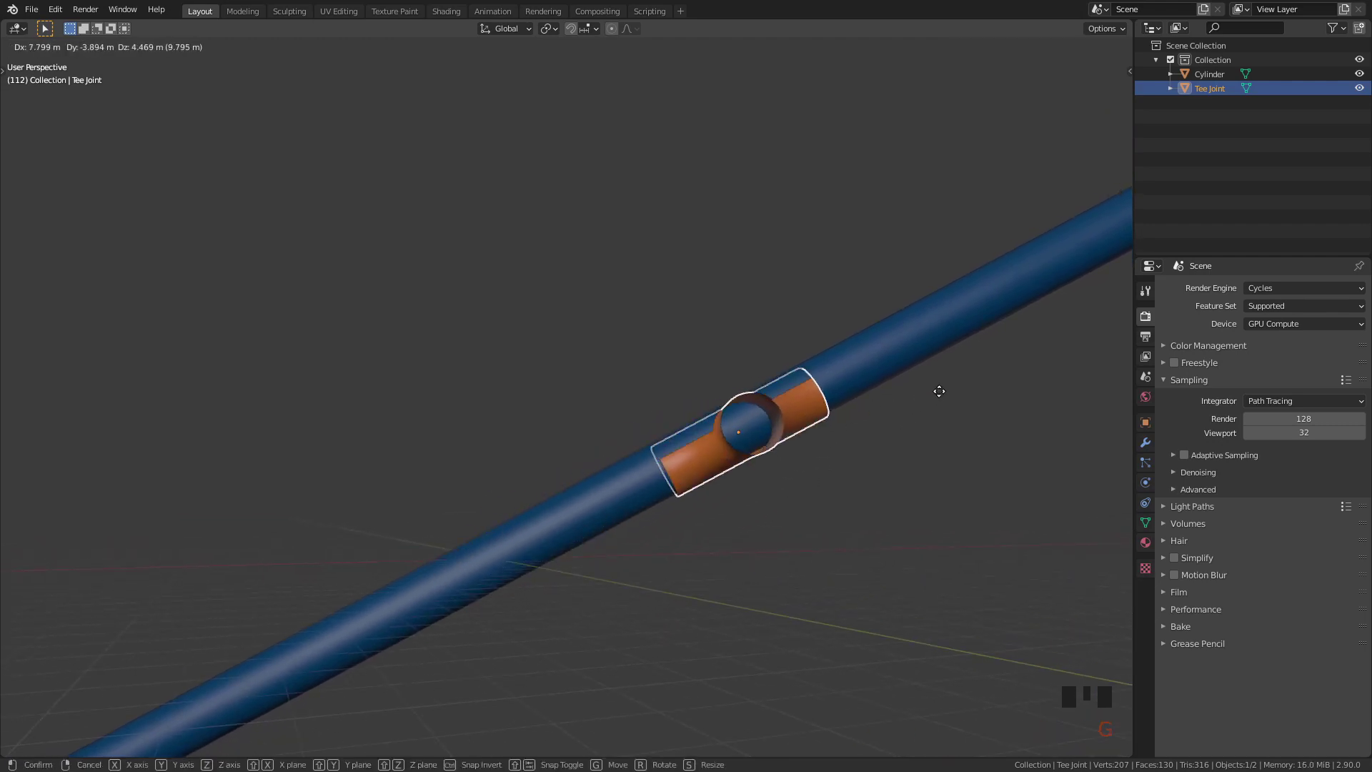
click(965, 370)
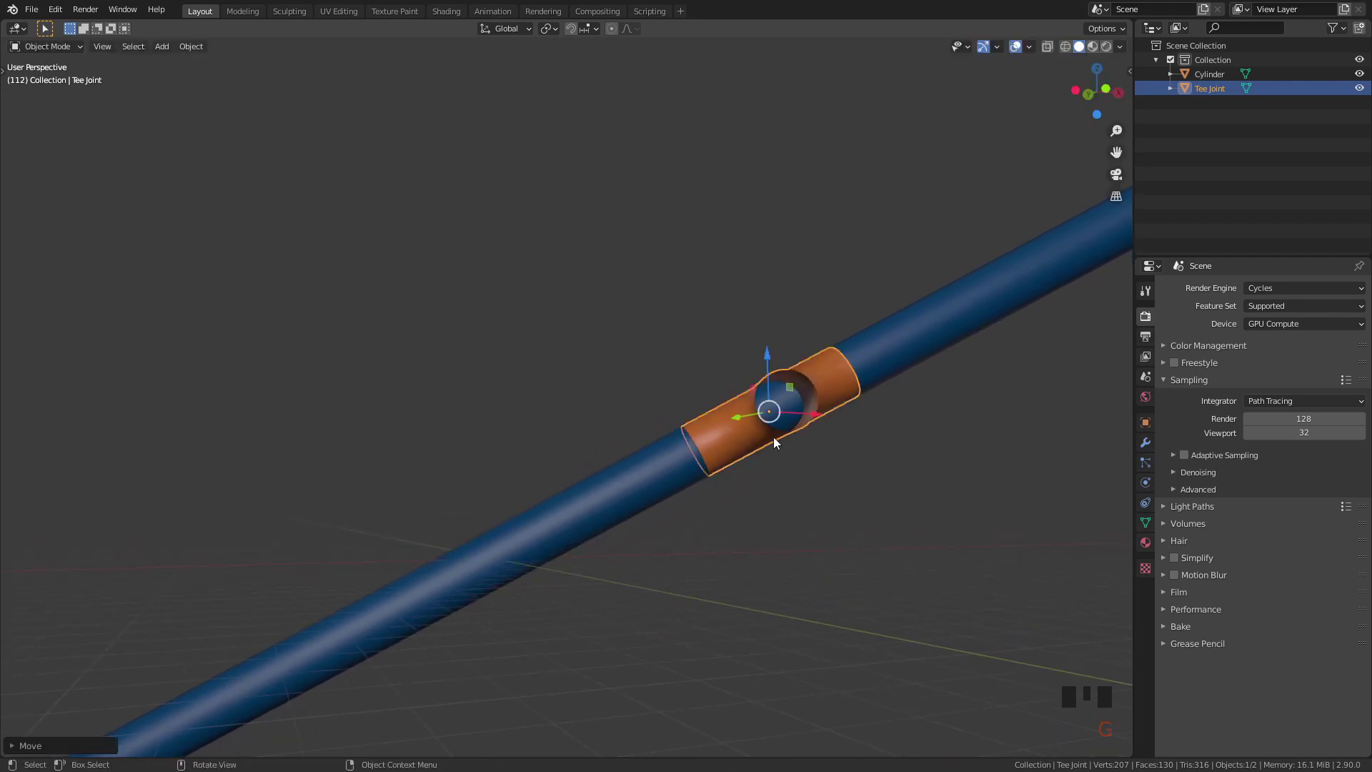
middle_drag(965, 370, 889, 503)
scroll(939, 491, up, 2)
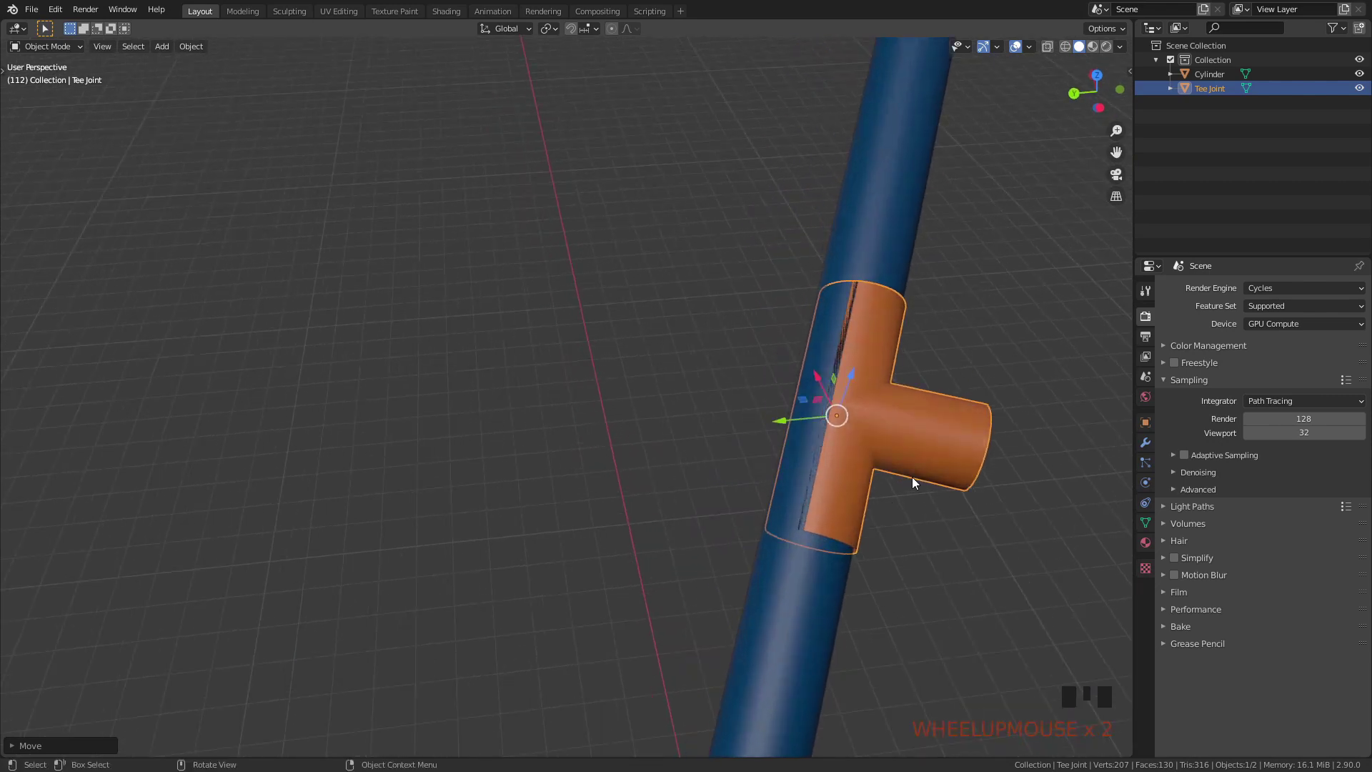
key(g)
click(903, 605)
middle_drag(903, 605, 1009, 632)
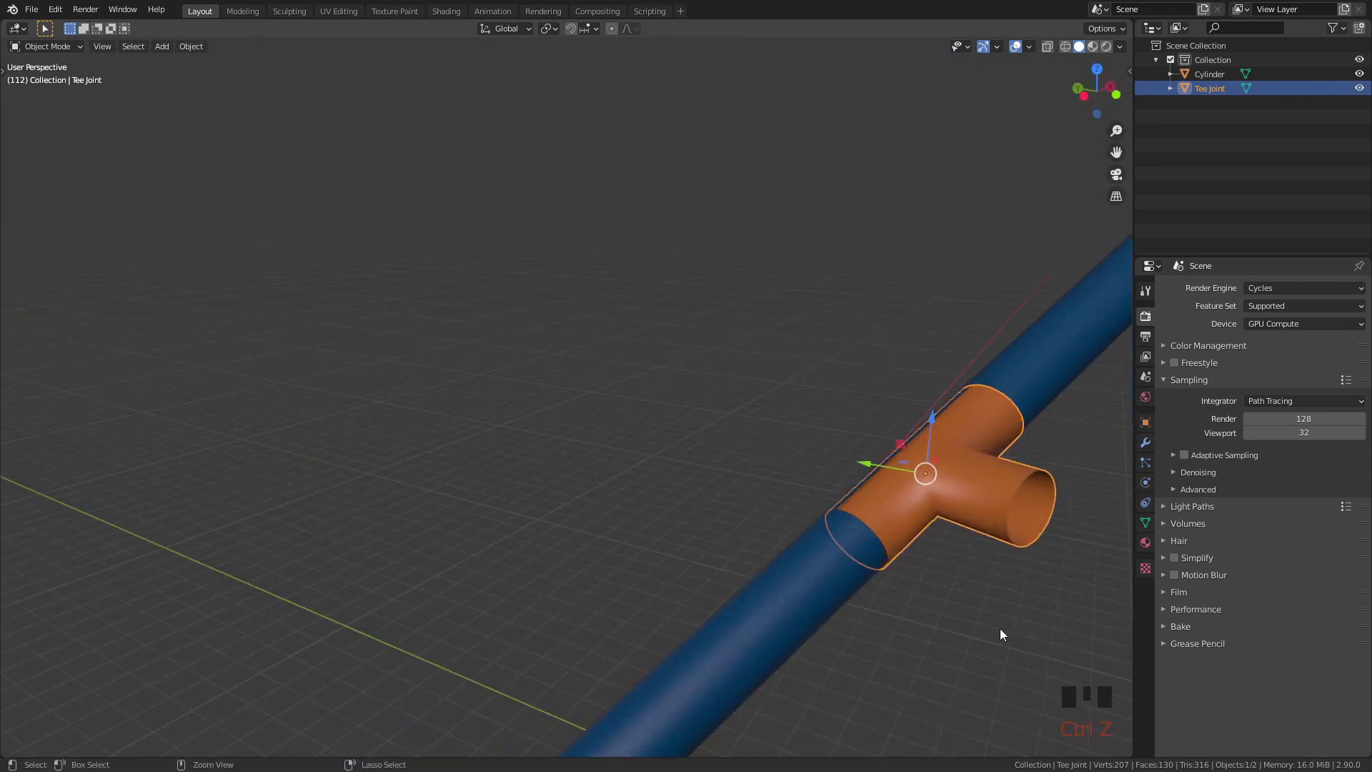
key(ctrl+z)
shift+middle_drag(881, 600, 820, 405)
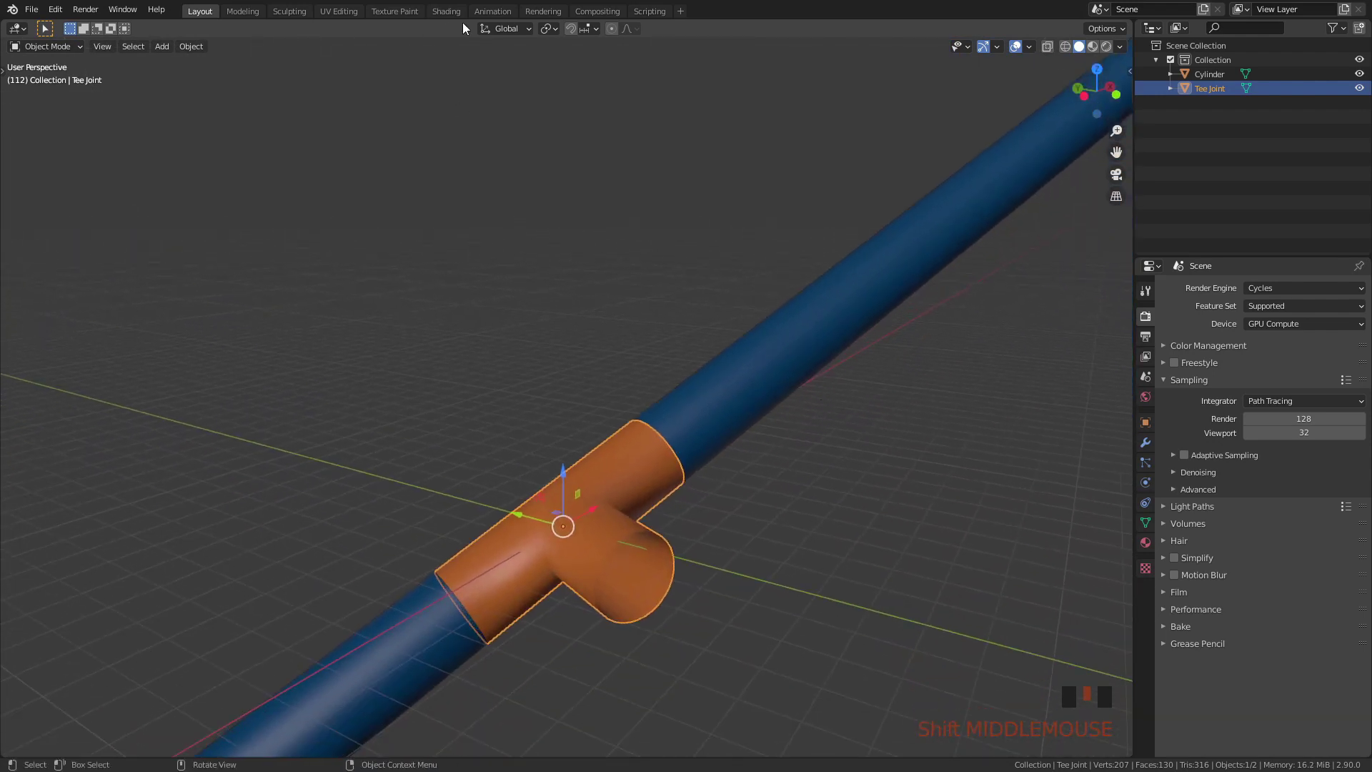
Step: Switch to Local orientation and slide the Tee Joint along its own Z axis to the pipe's top
click(503, 30)
click(483, 88)
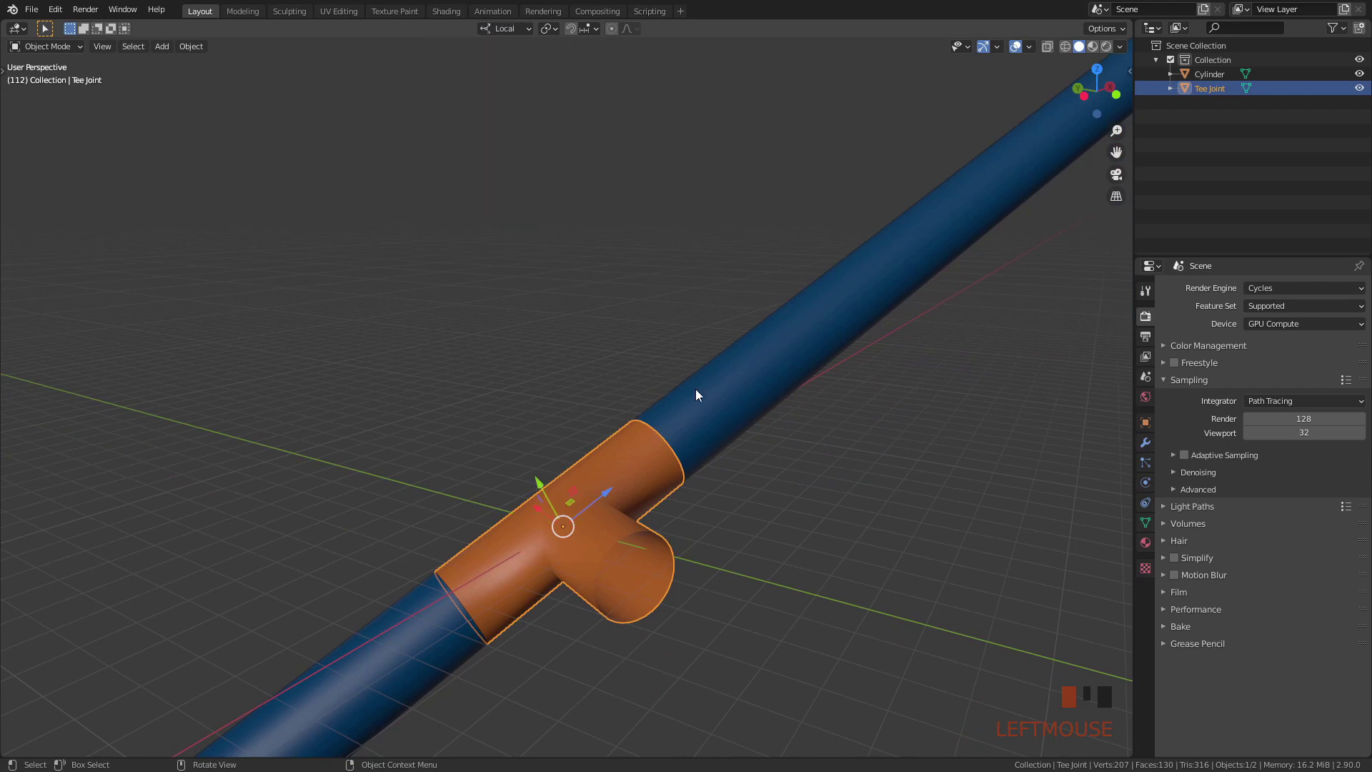
middle_drag(696, 389, 557, 498)
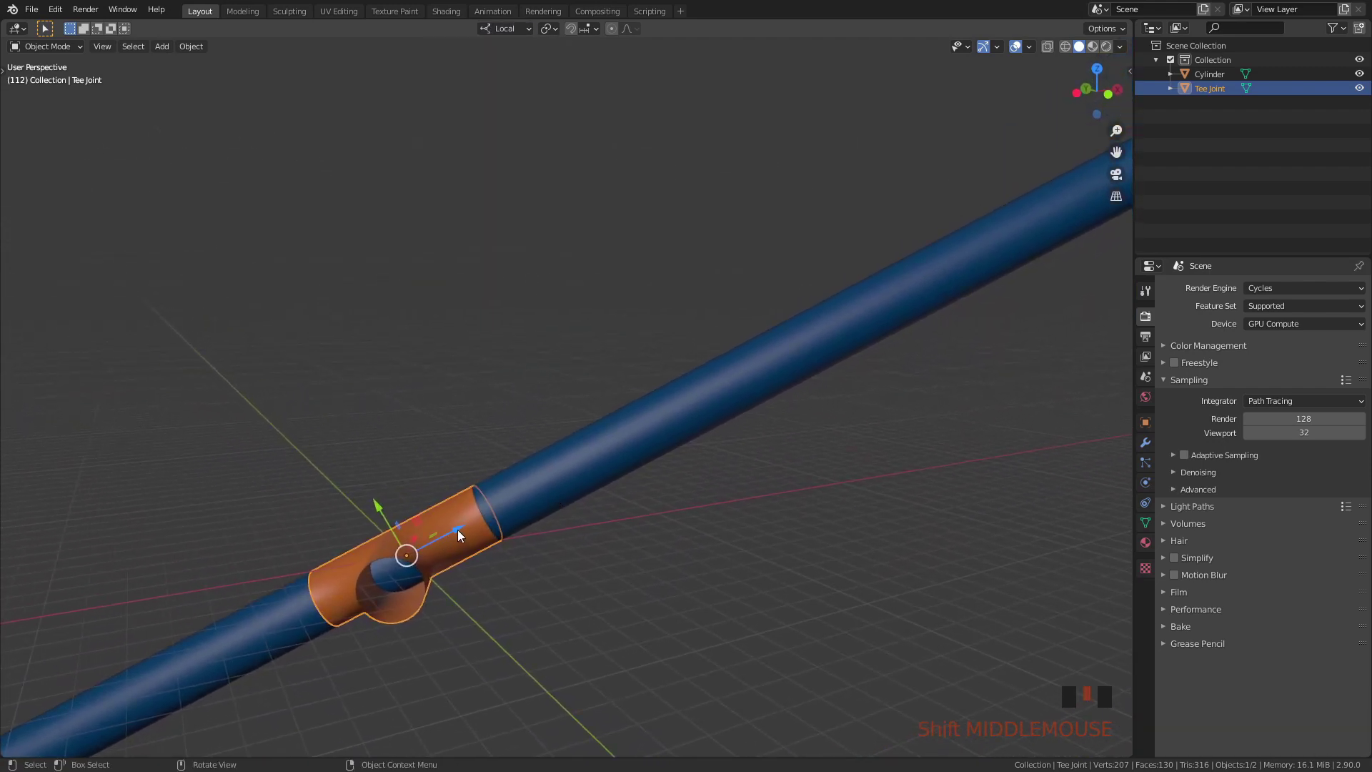
drag(457, 535, 968, 336)
middle_drag(740, 428, 893, 584)
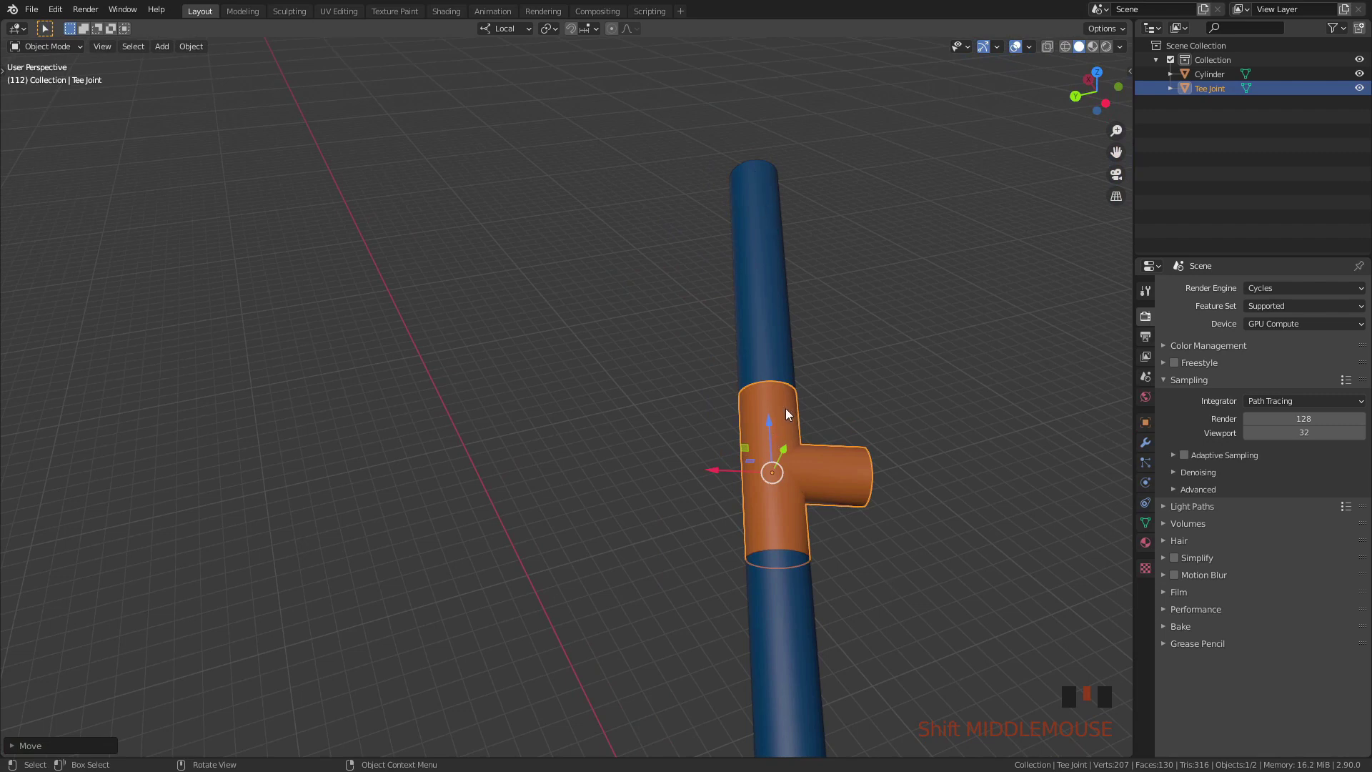
drag(769, 426, 787, 185)
shift+middle_drag(787, 184, 676, 478)
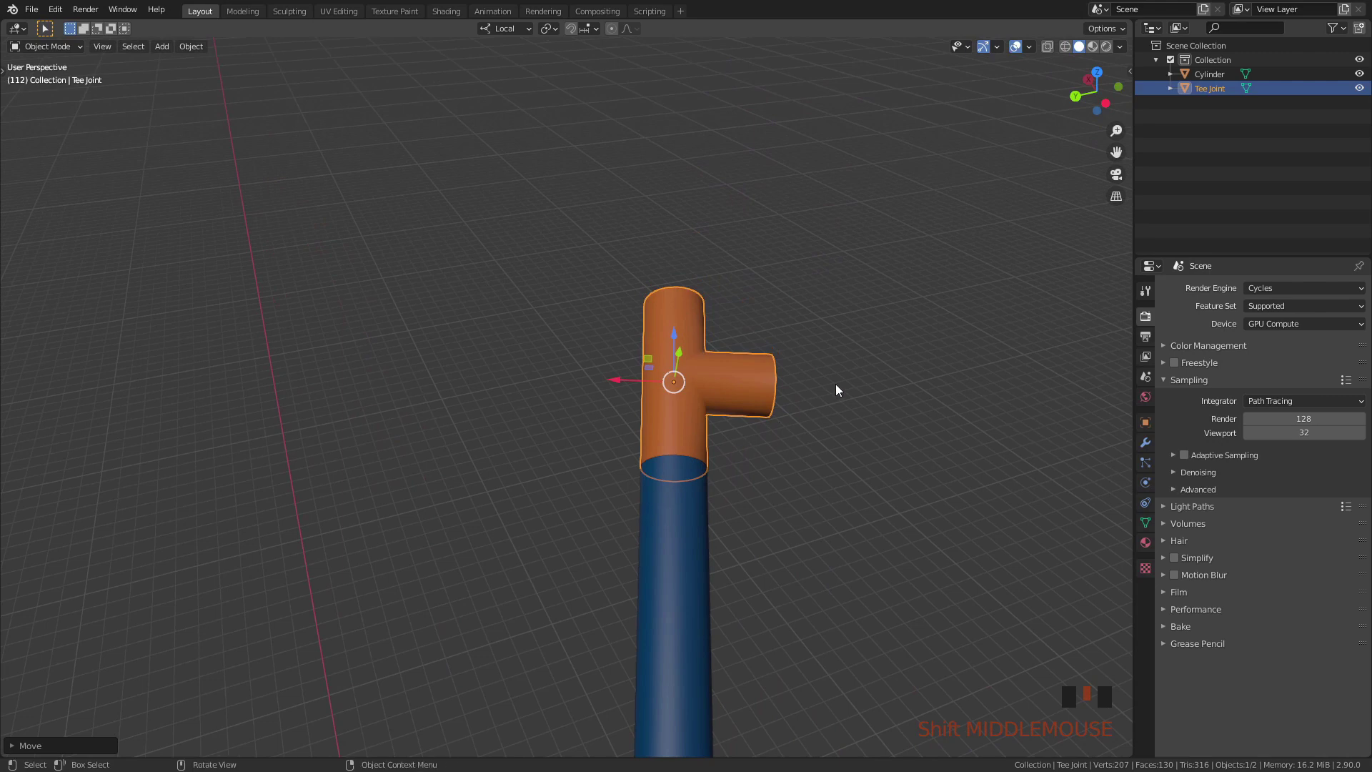
Step: Rotate the Tee Joint about its local Y axis, then deselect it
key(r)
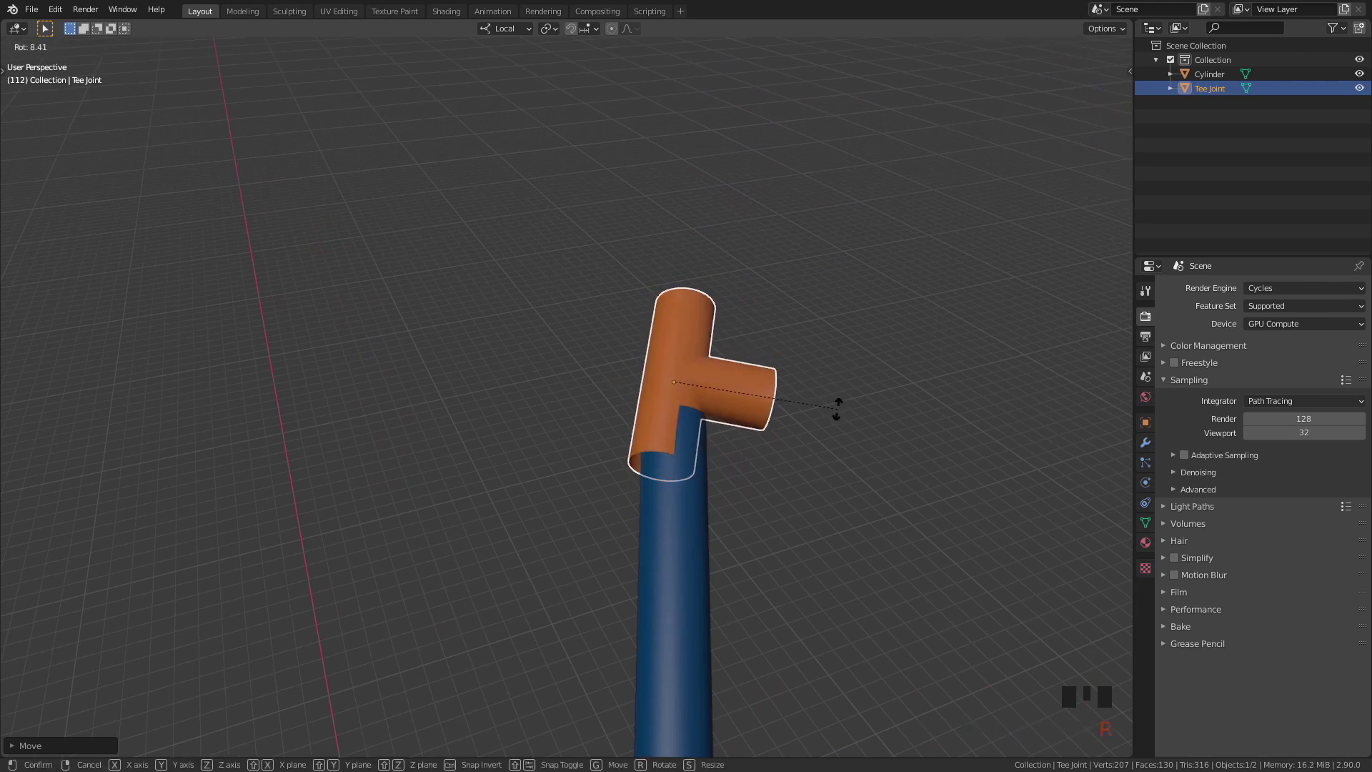
key(y)
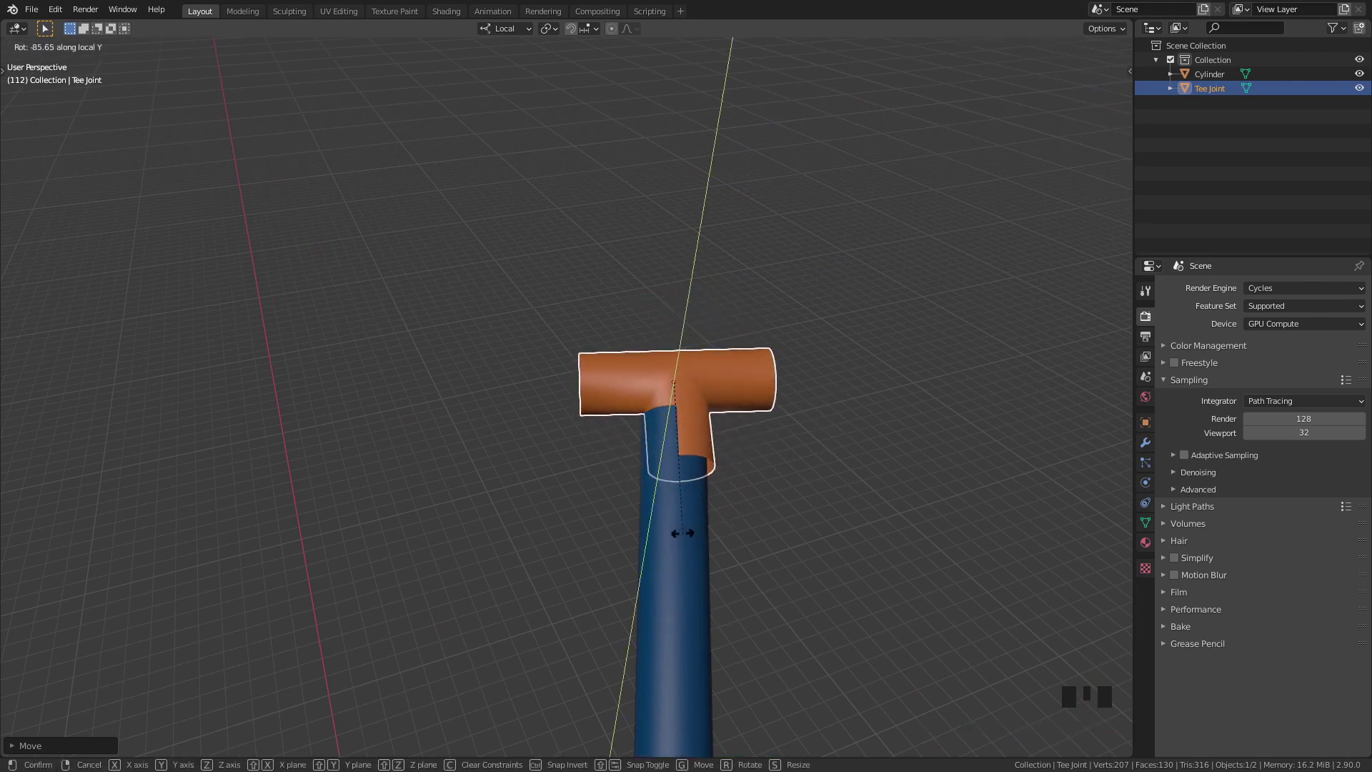
click(683, 533)
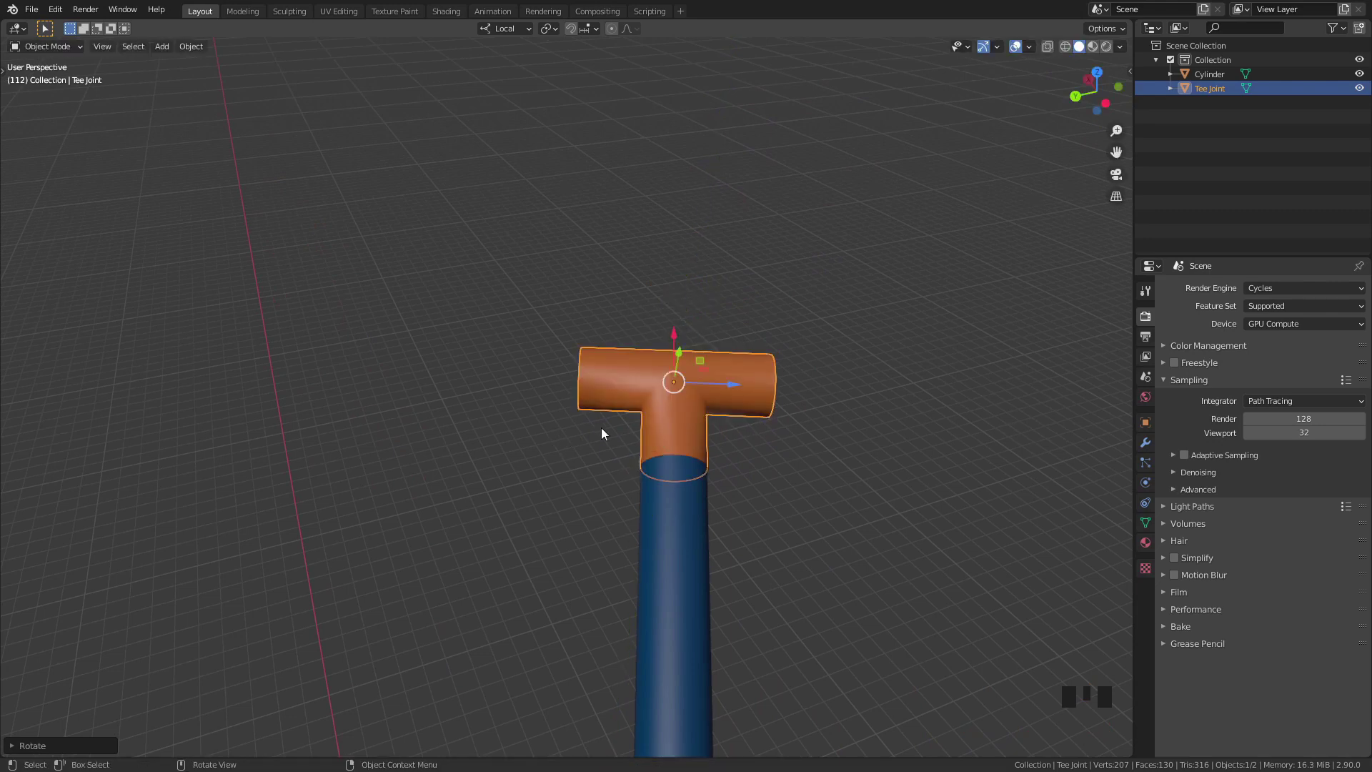
middle_drag(602, 428, 375, 417)
key(alt+a)
scroll(707, 486, up, 4)
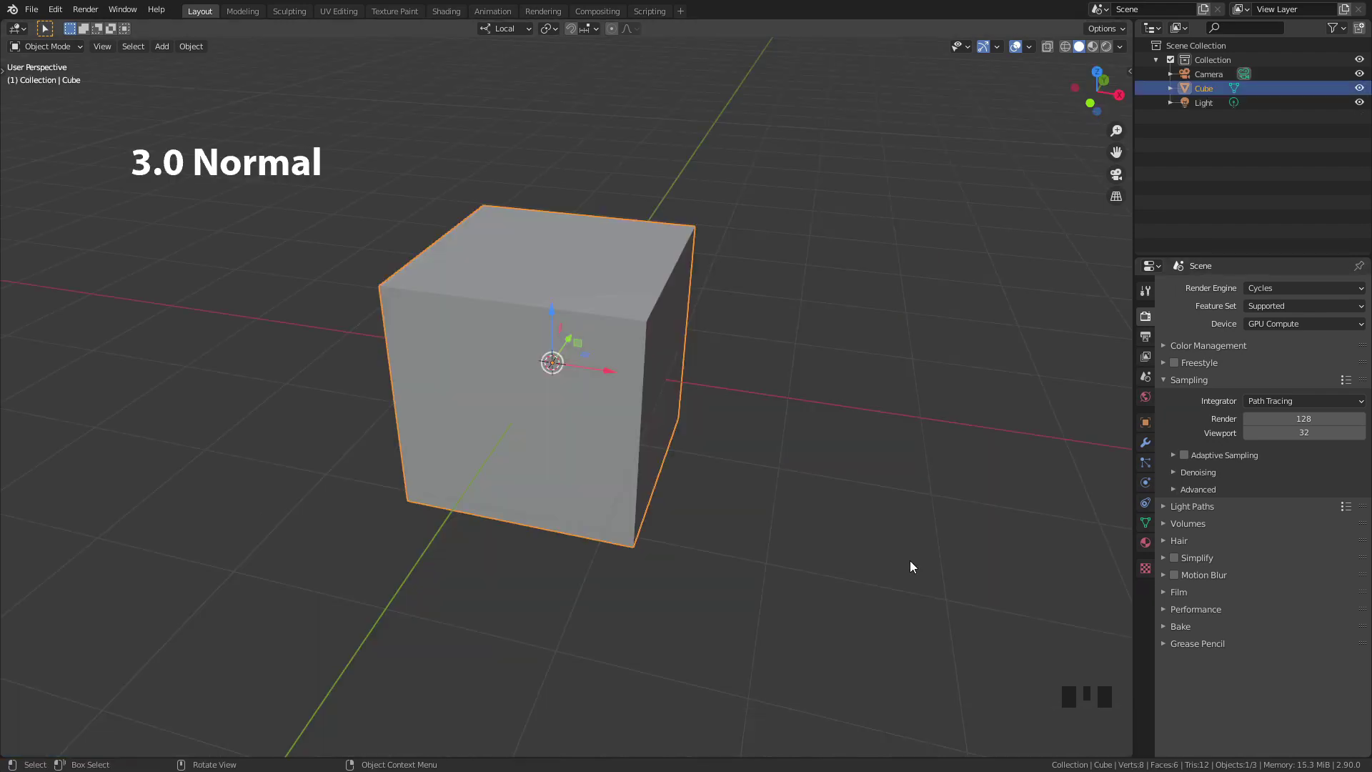
Step: Set the transform orientation to Normal and enter Edit Mode on the default cube
click(513, 28)
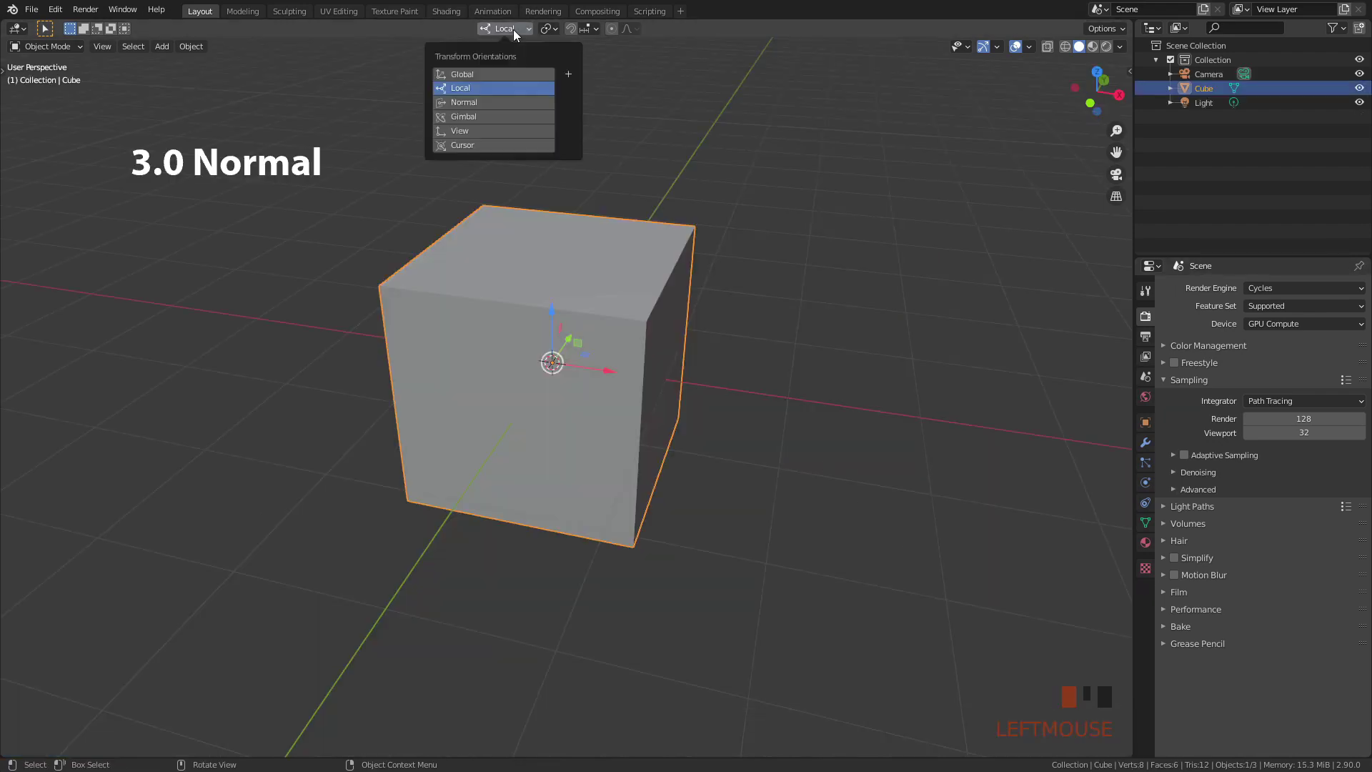
click(484, 103)
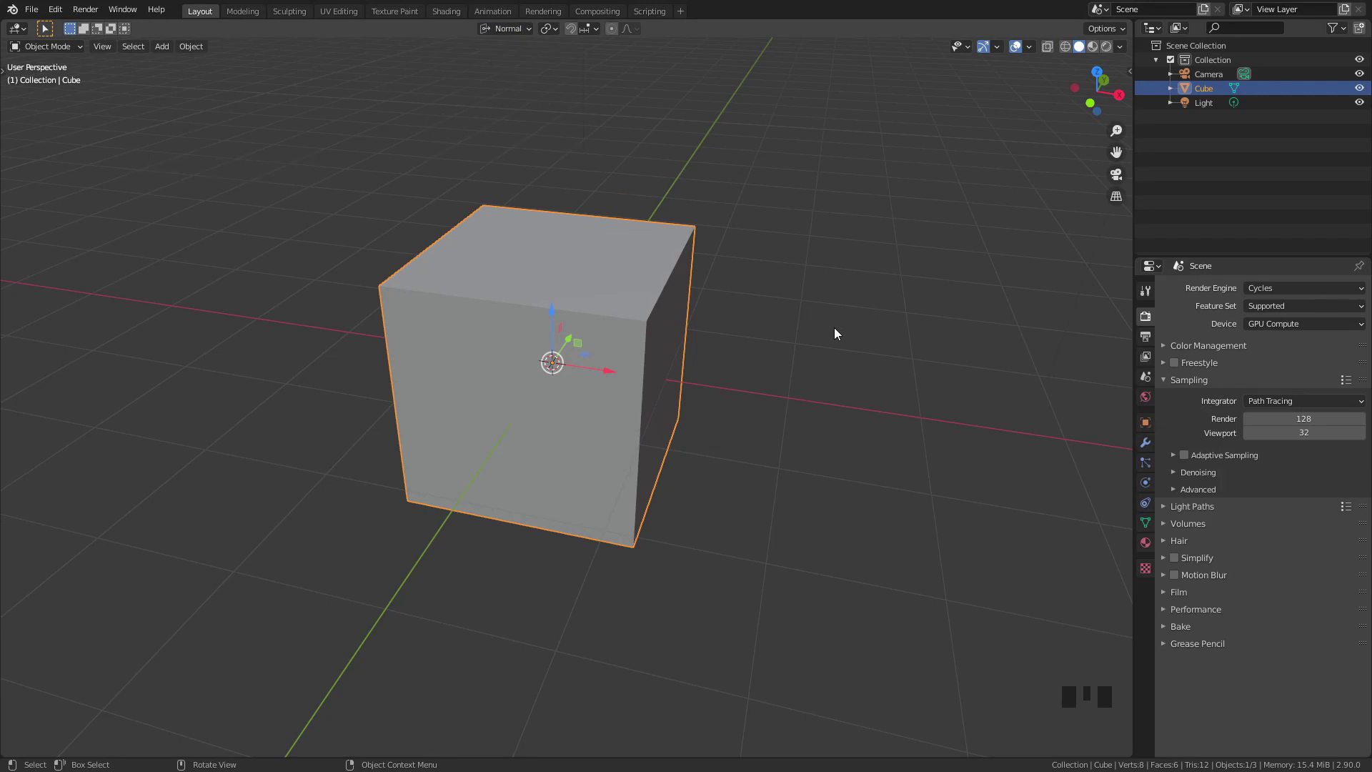
key(Tab)
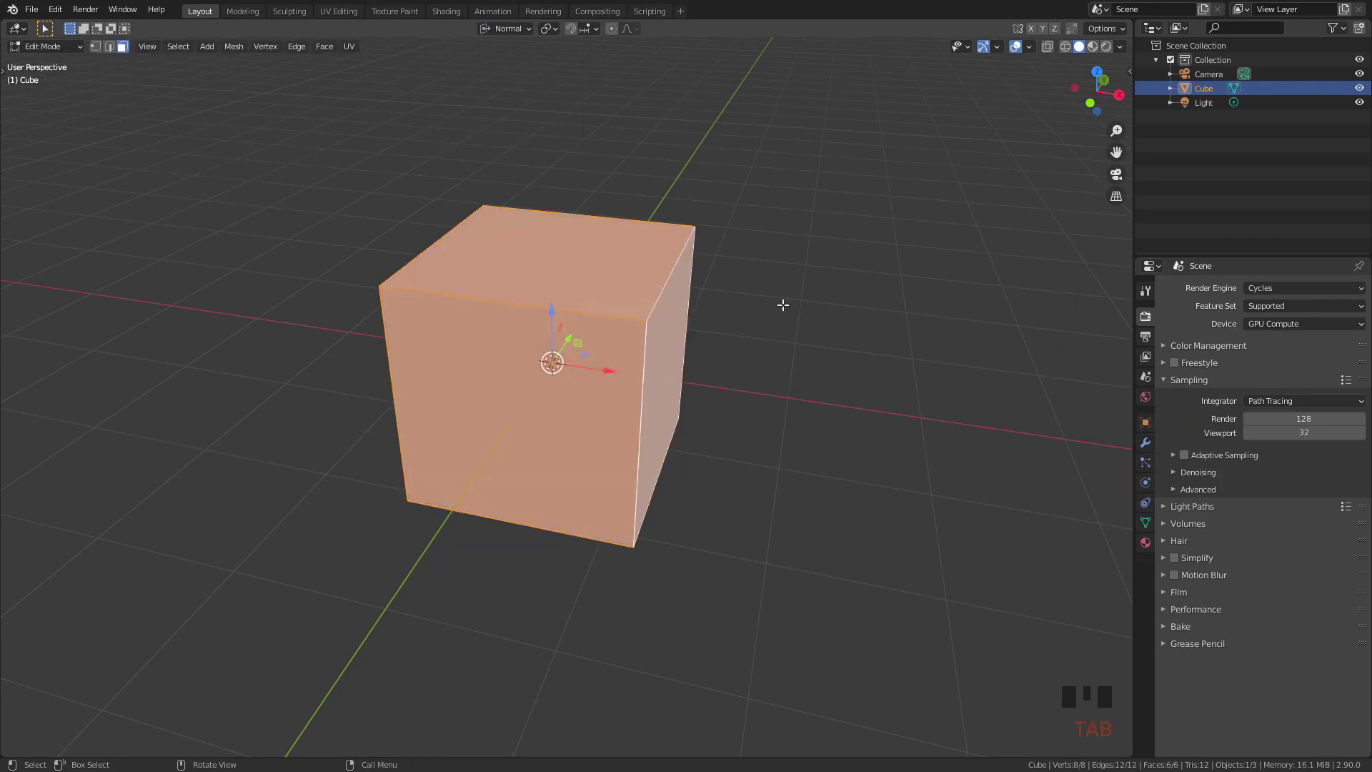
scroll(765, 311, up, 3)
shift+middle_drag(765, 311, 733, 377)
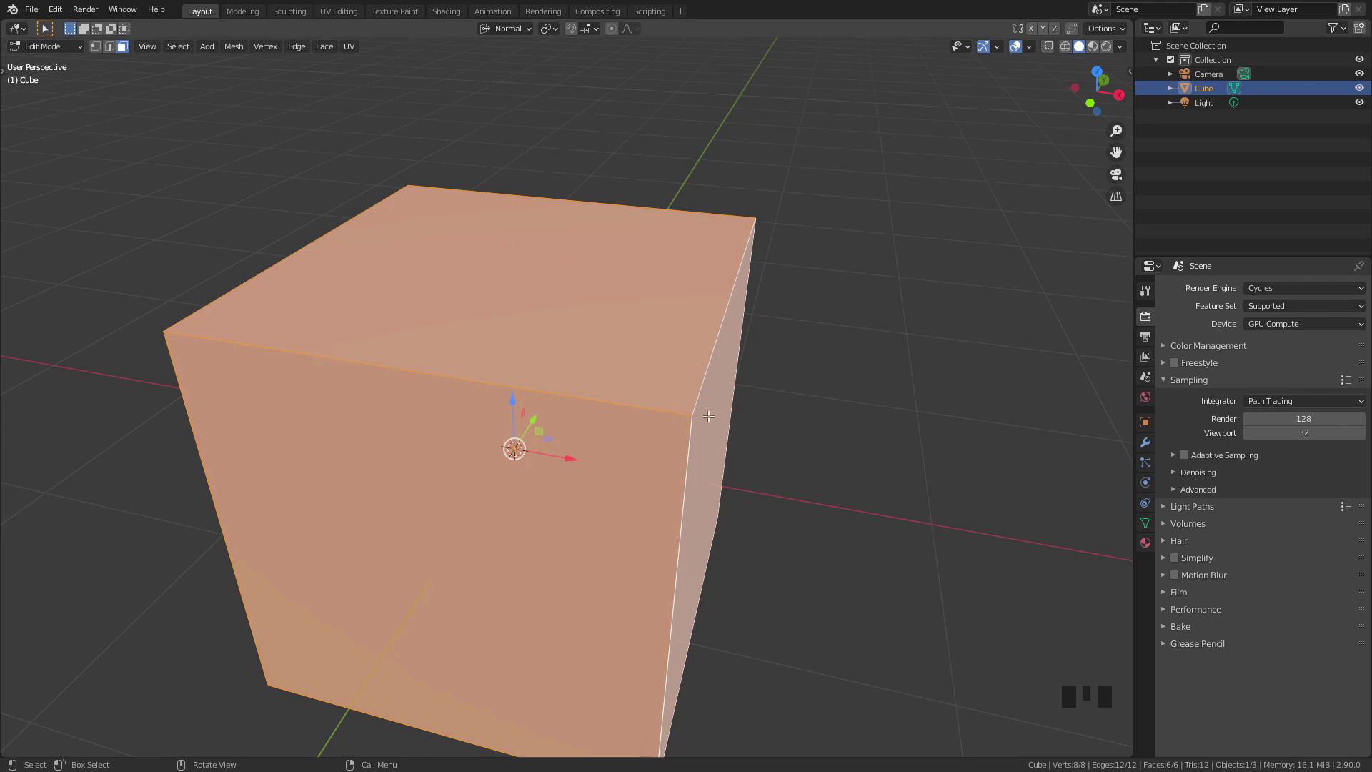
Step: In Viewport Overlays, toggle the normal display options, ending with face normals shown as lines
click(1028, 47)
click(943, 579)
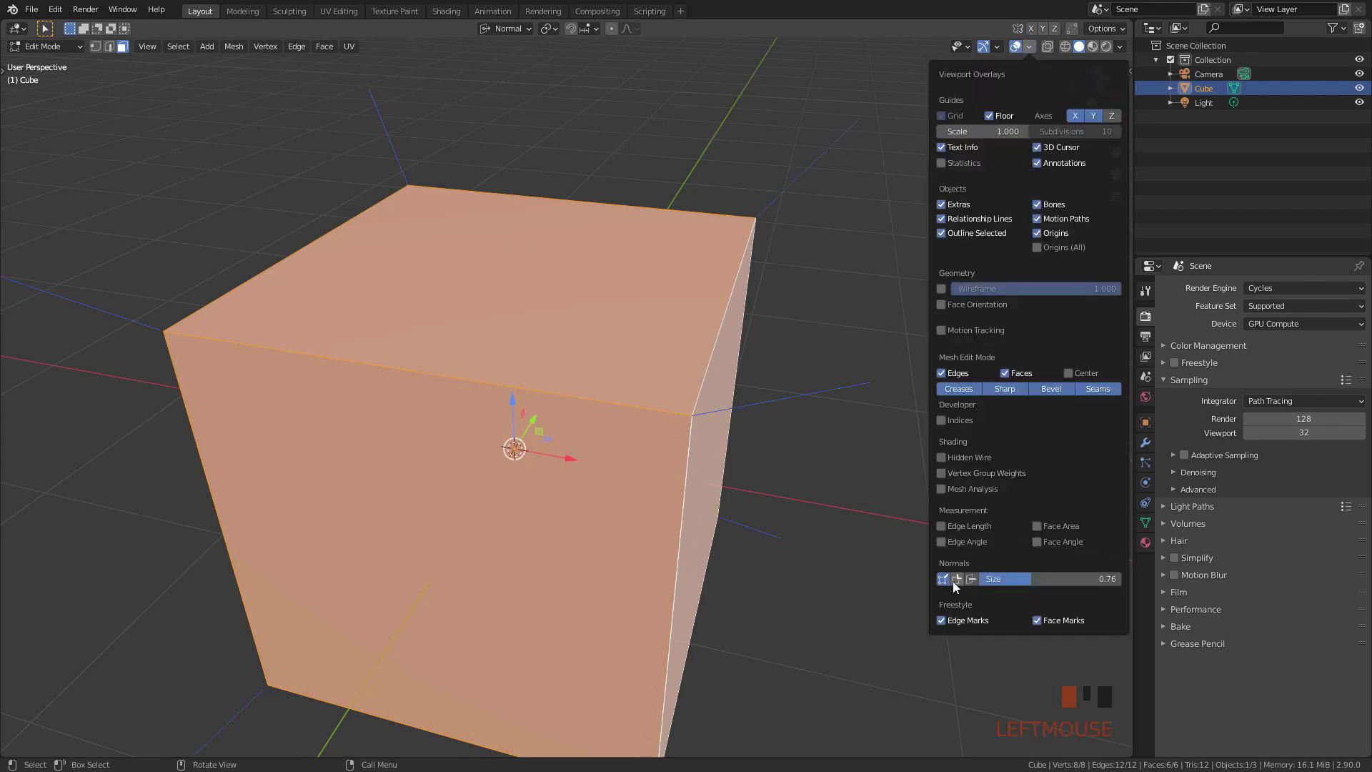
click(958, 579)
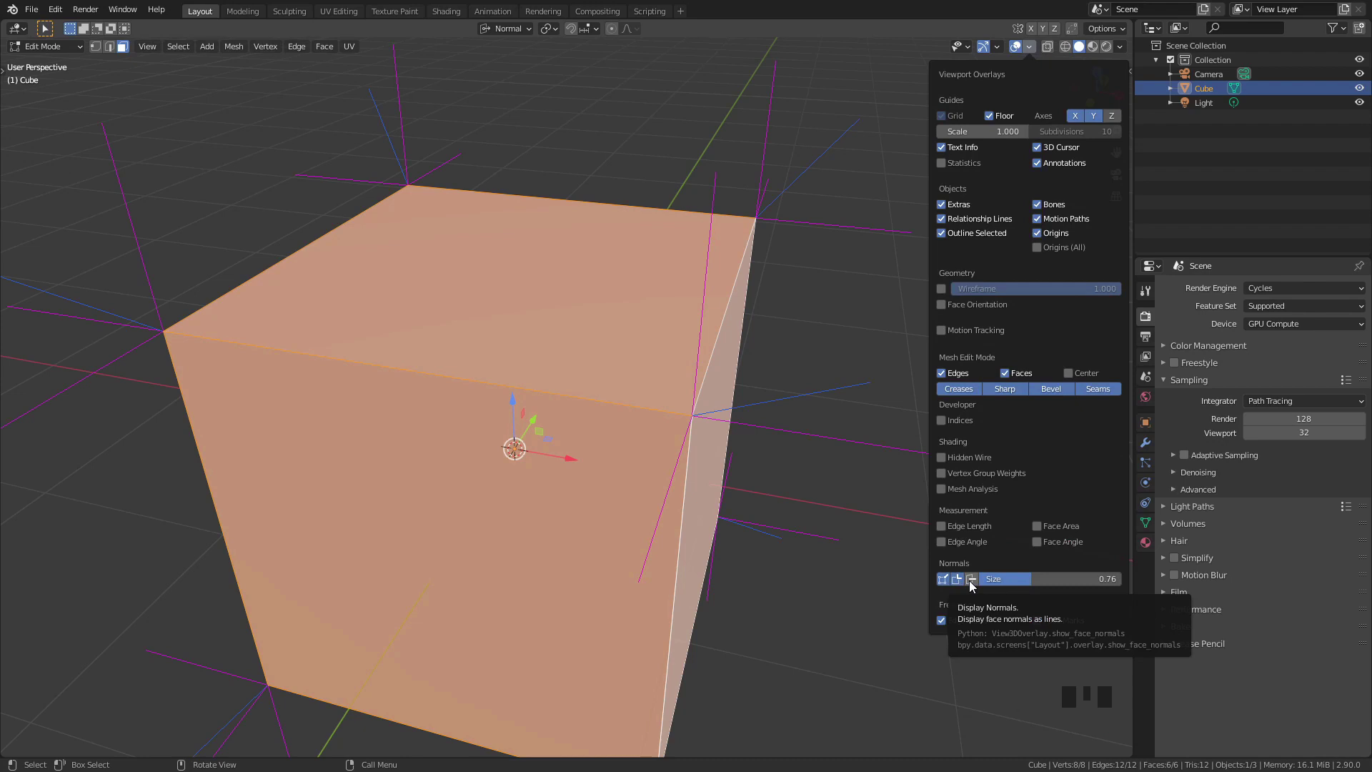
click(970, 579)
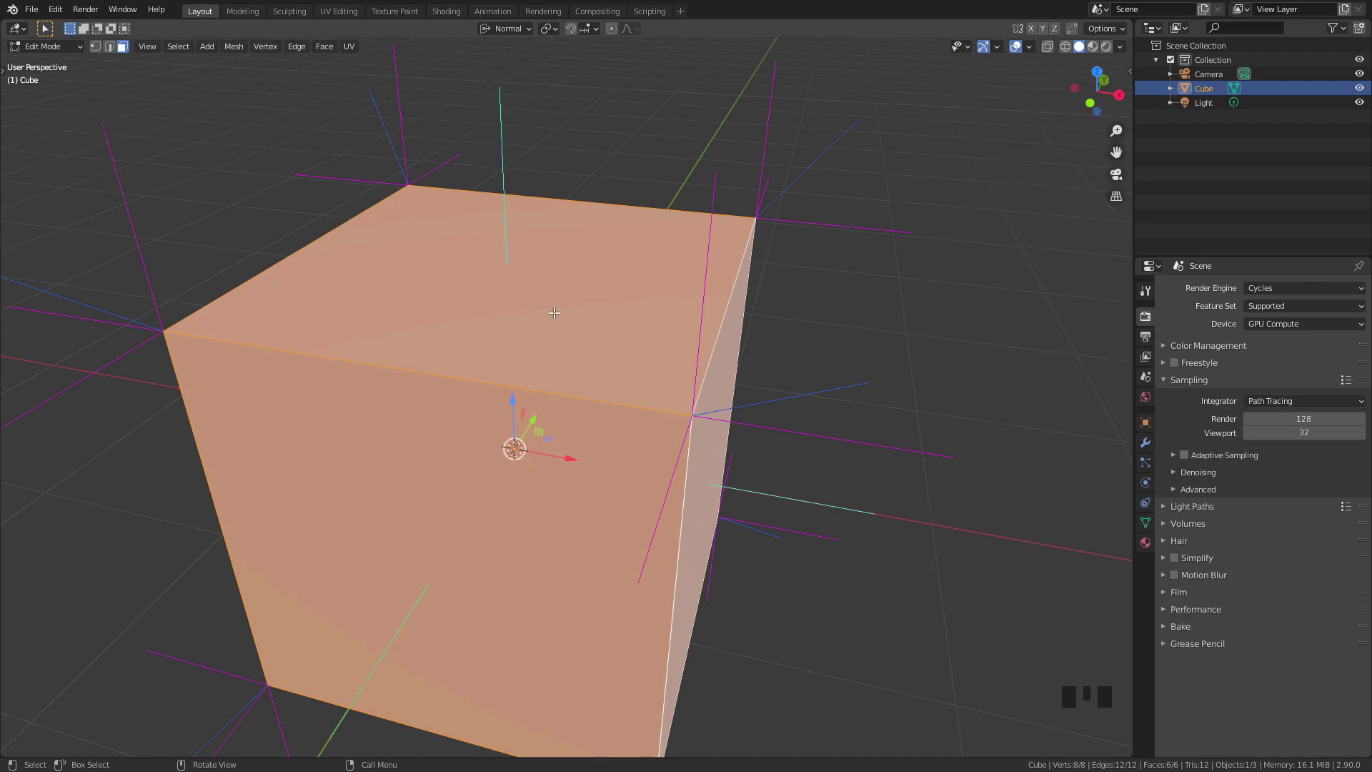
Step: Select the cube's top face, then its right side face, to inspect their normals
click(555, 313)
shift+middle_drag(622, 307, 505, 295)
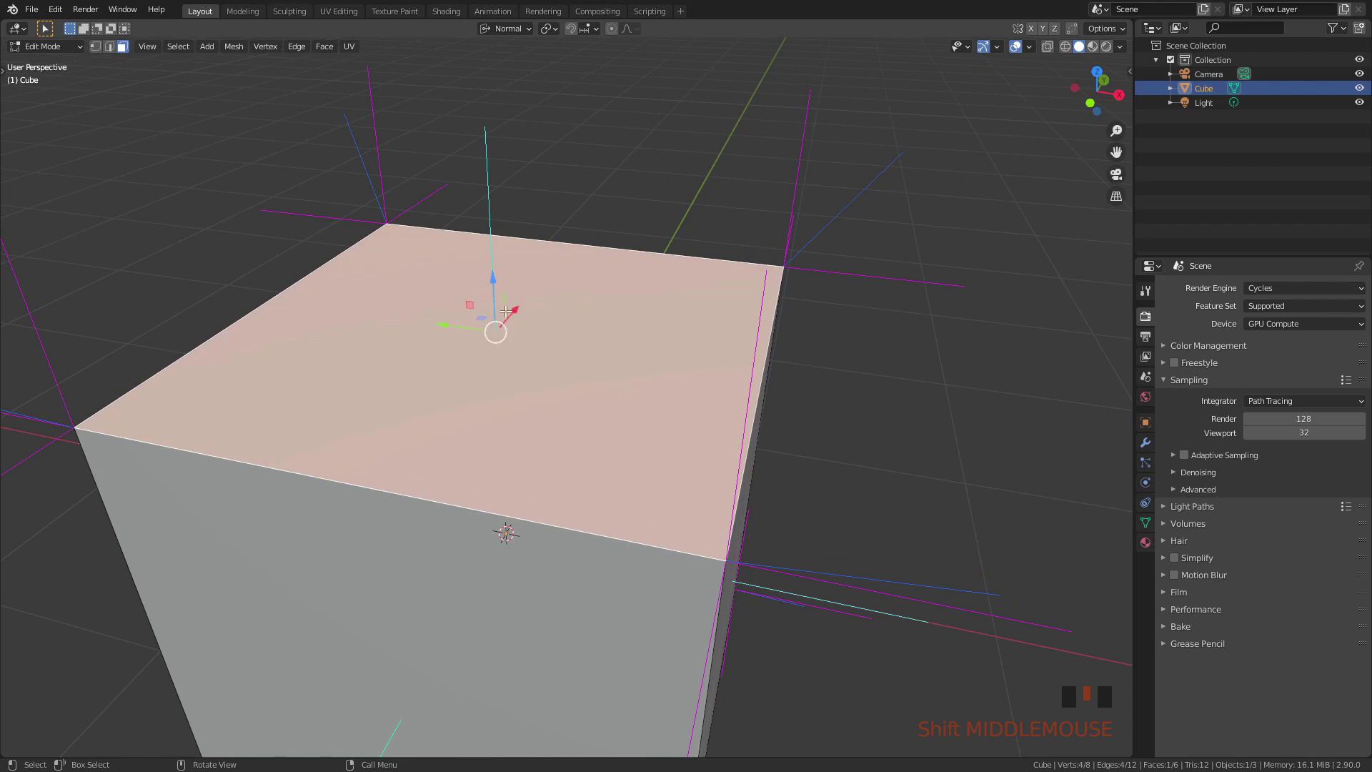
middle_drag(509, 314, 464, 178)
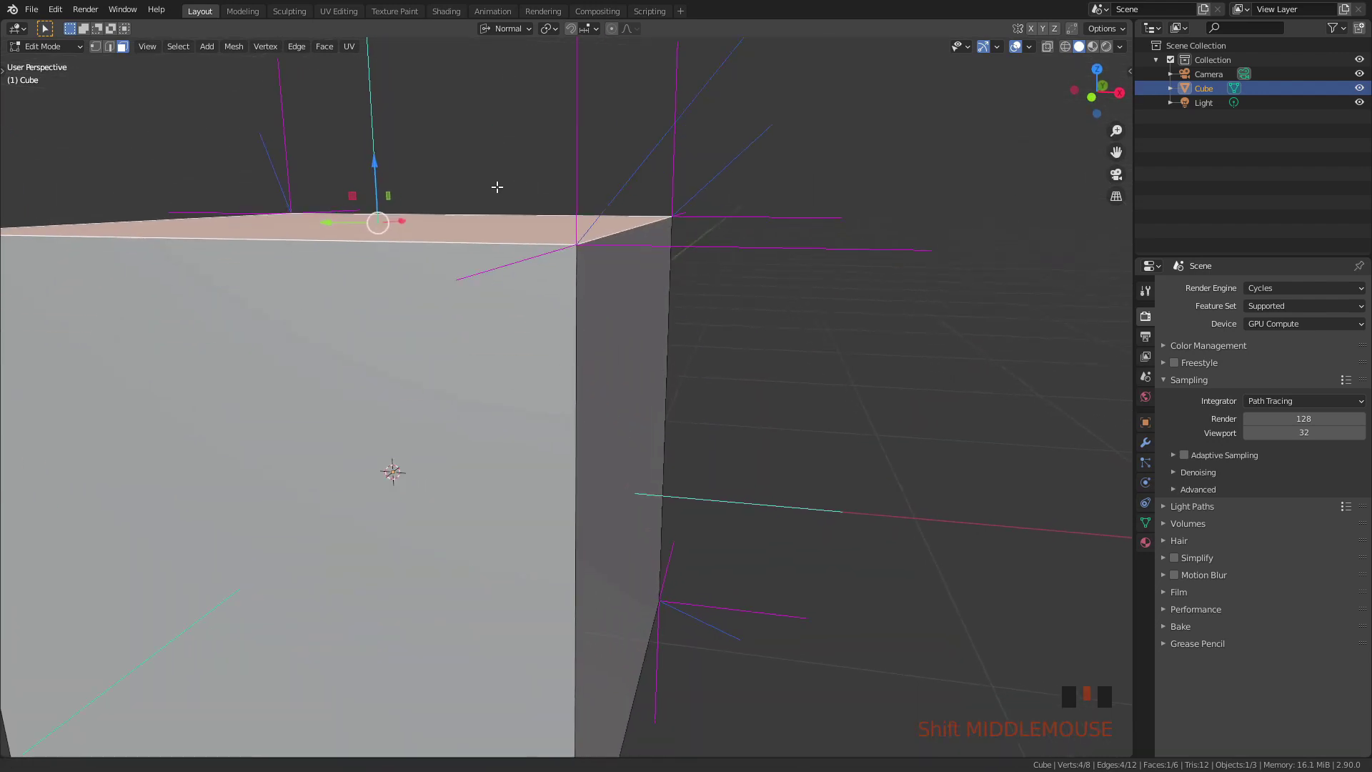
click(628, 422)
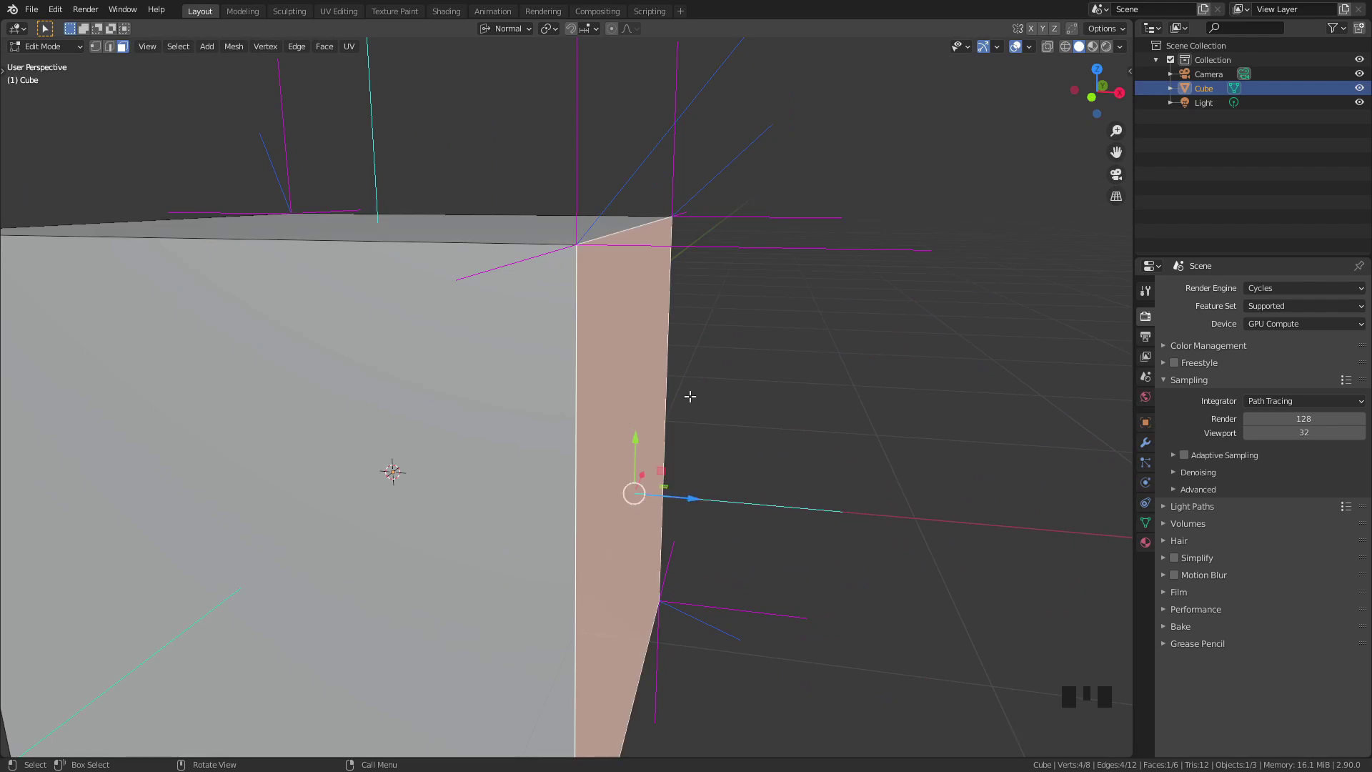
Step: Try vertex and edge select modes on a cube corner vertex and the top edge
key(1)
click(571, 243)
middle_drag(600, 305, 711, 297)
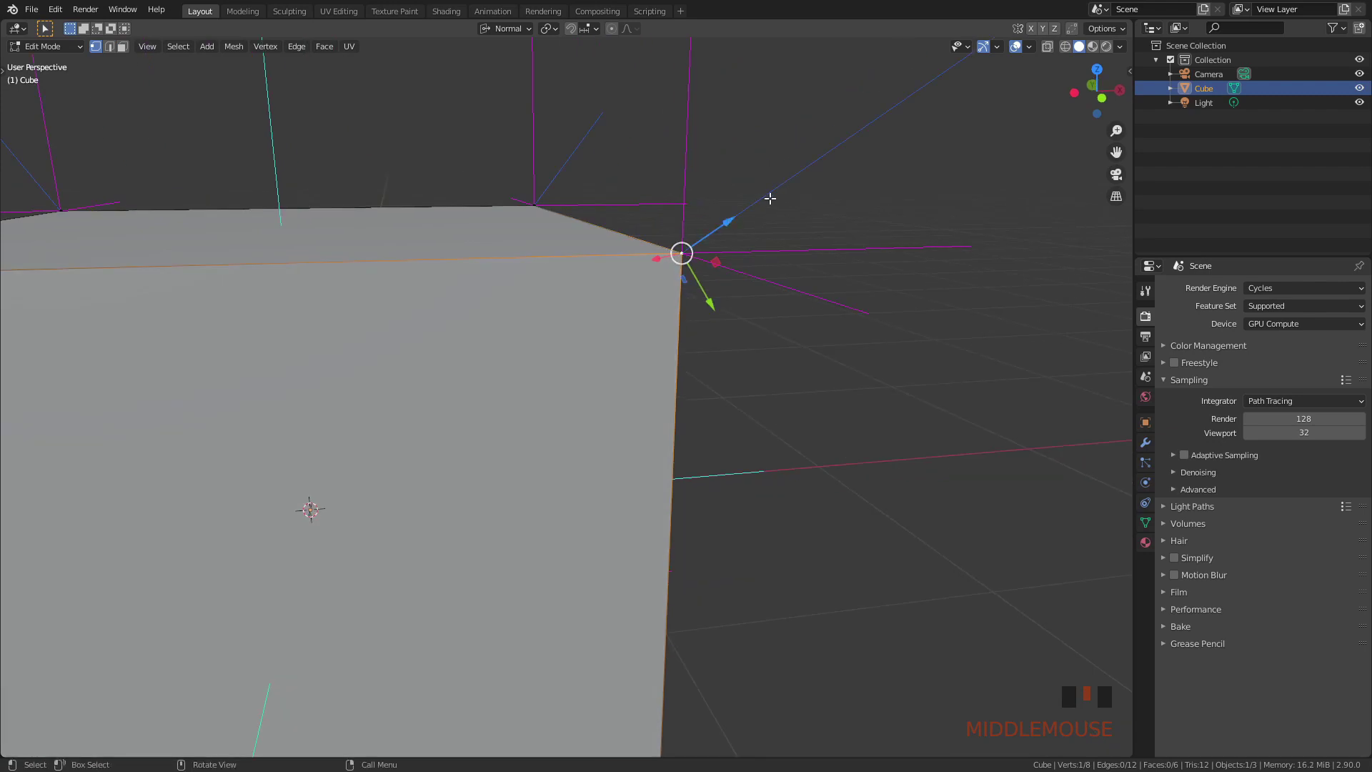
key(2)
click(621, 237)
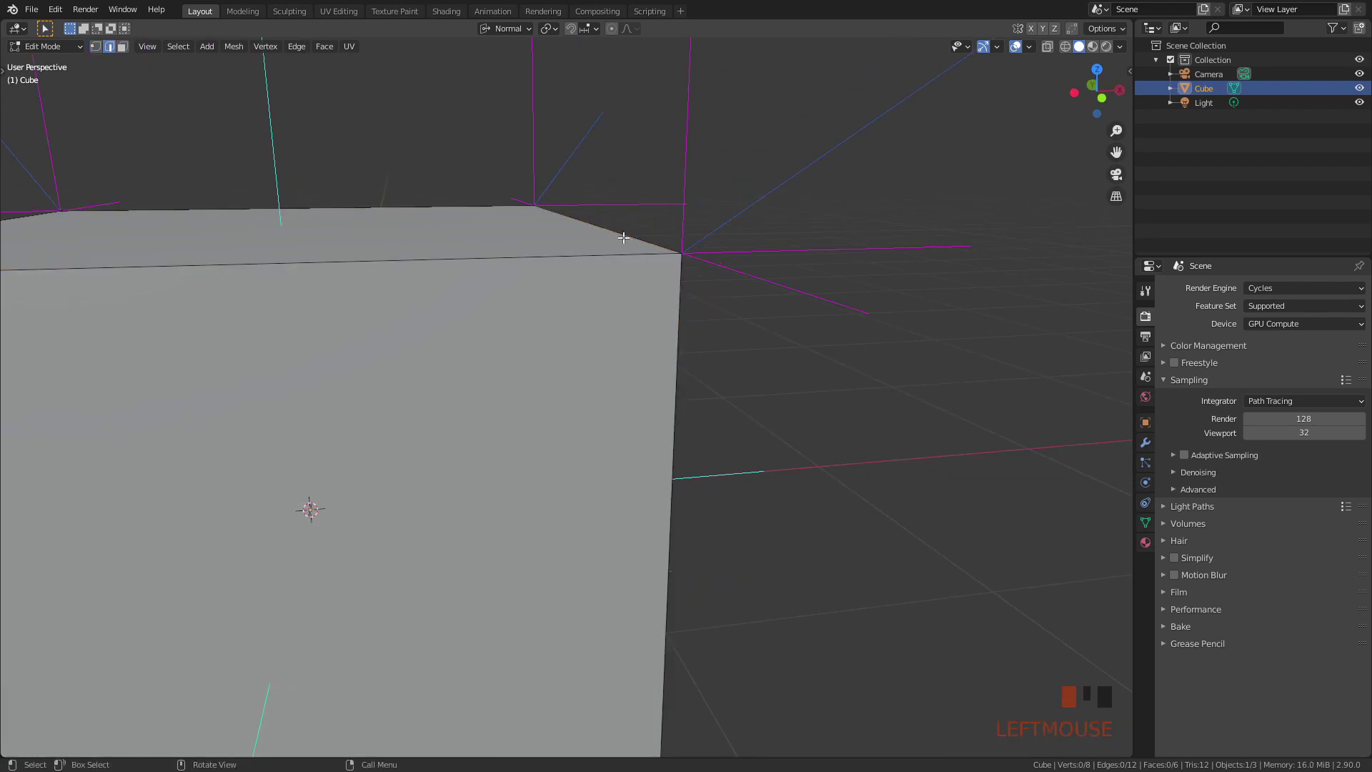
shift+middle_drag(695, 214, 673, 397)
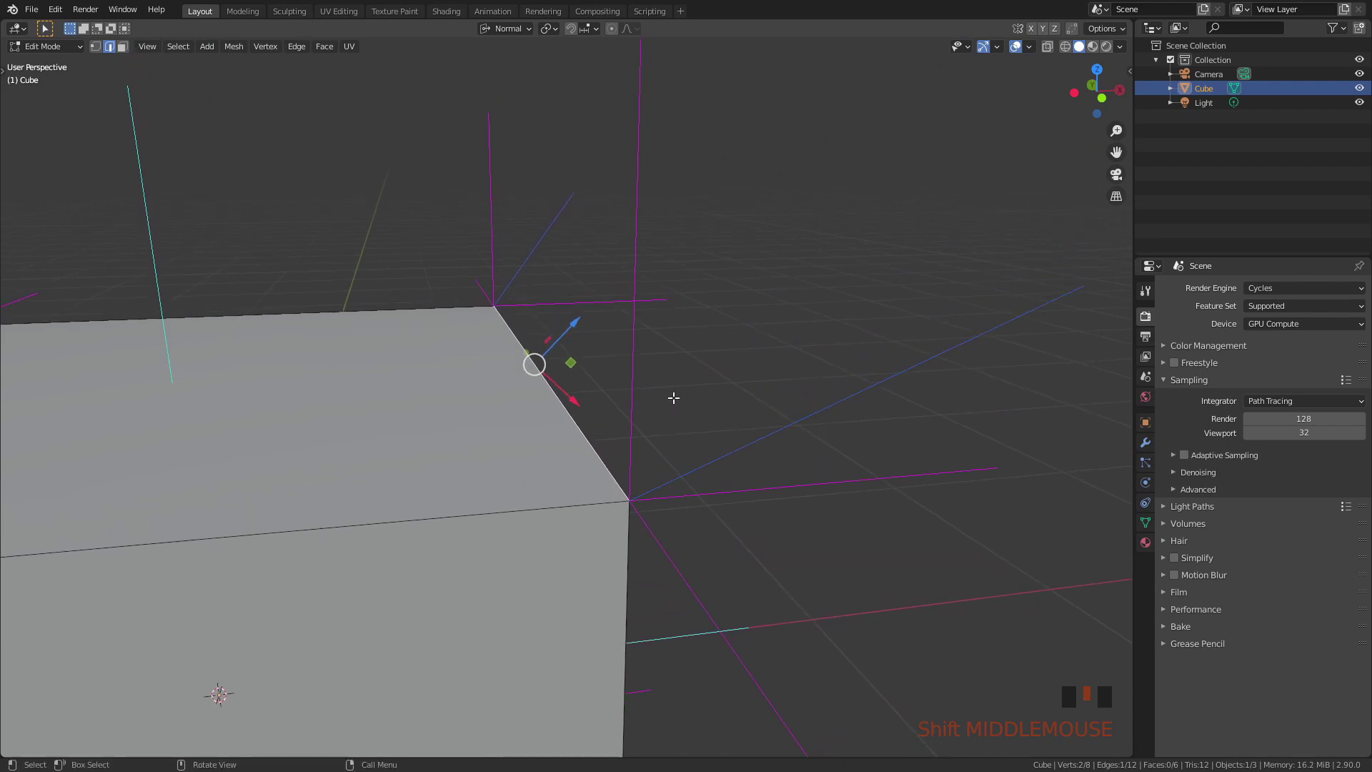
Step: In face mode, select the top and right faces and push them outward along their normal
key(3)
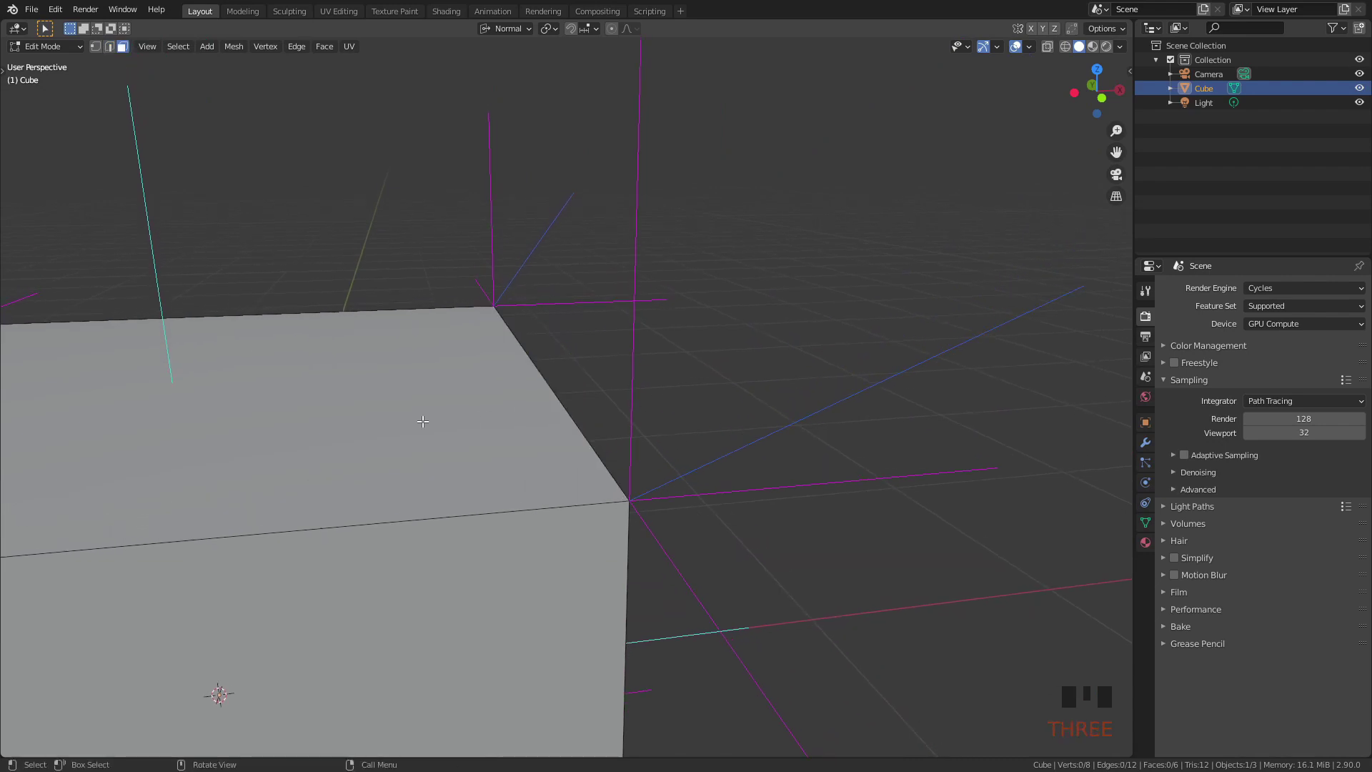
click(422, 421)
middle_drag(616, 395, 579, 488)
click(540, 538)
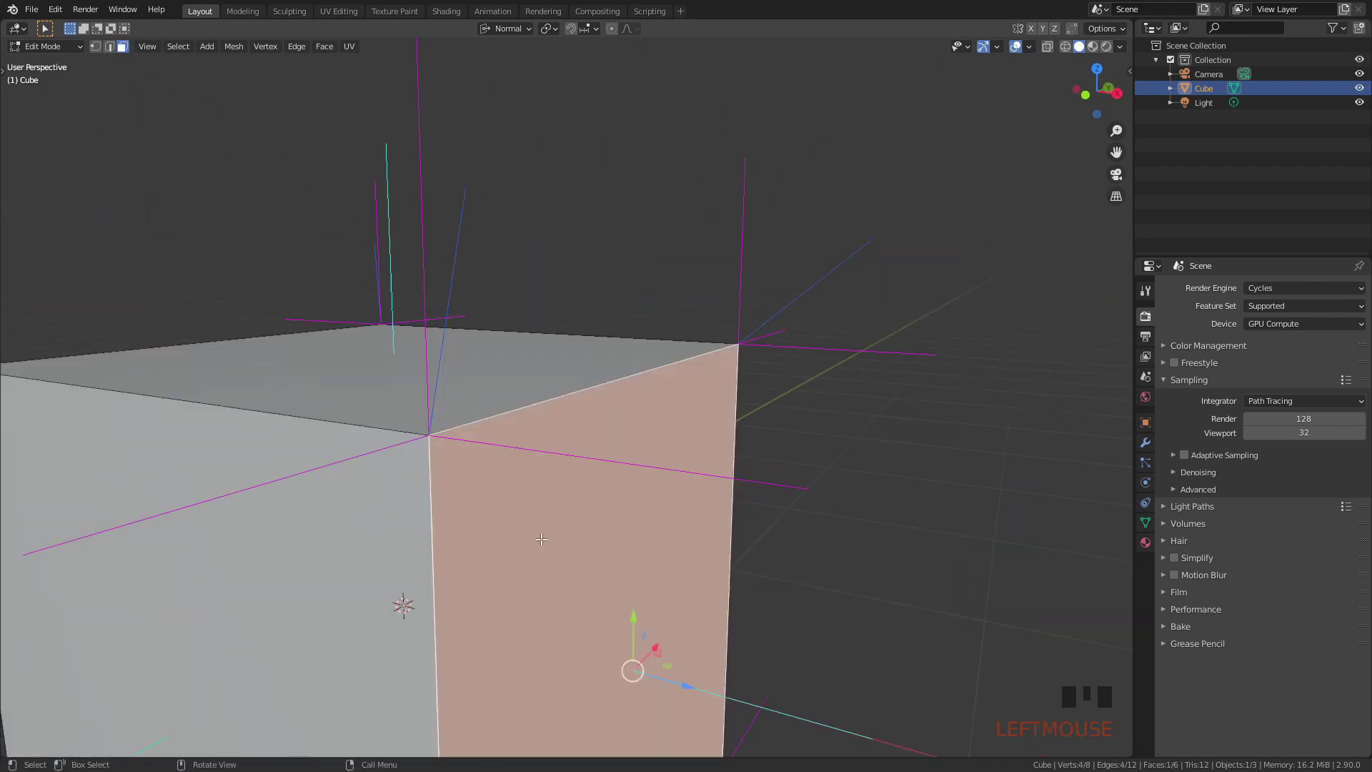
scroll(542, 540, down, 1)
shift+click(507, 404)
middle_drag(507, 404, 386, 318)
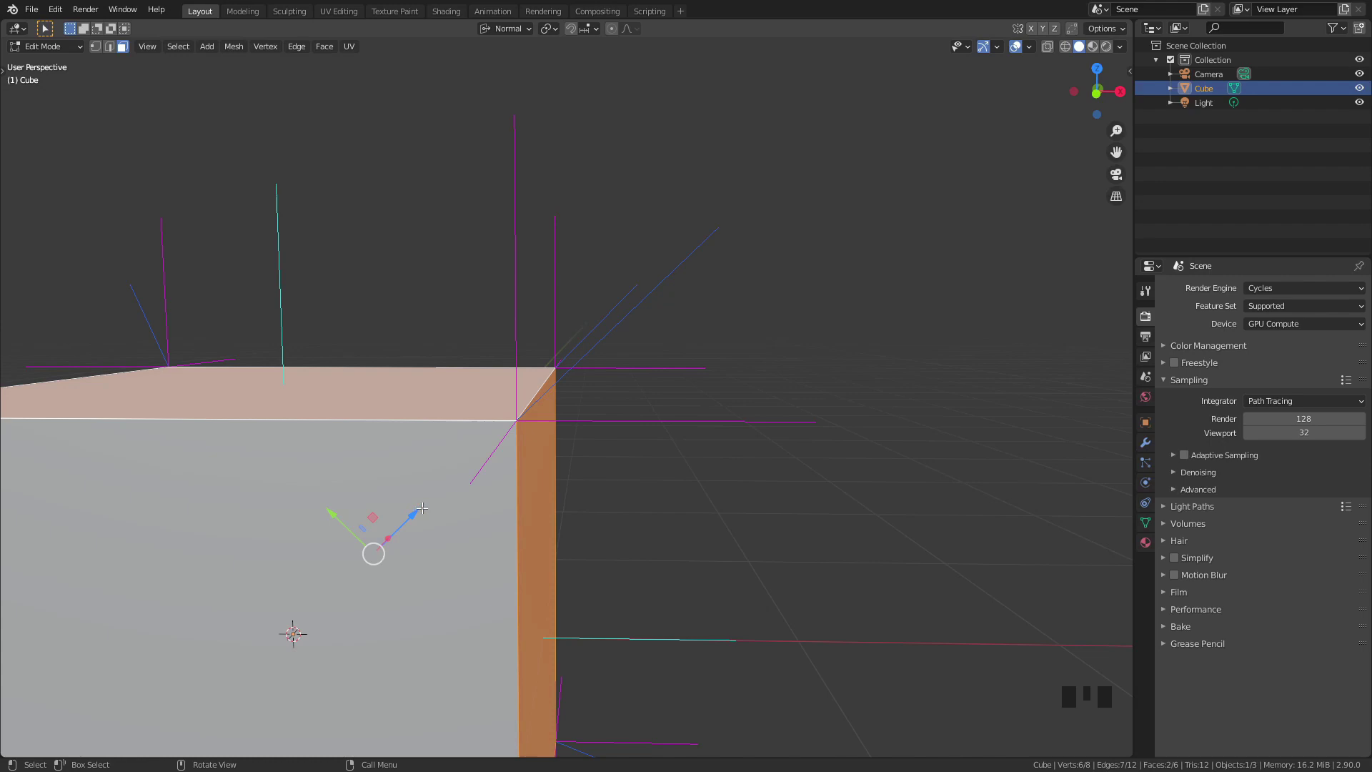
mouse_move(422, 508)
mouse_down()
mouse_move(511, 417)
mouse_move(434, 504)
mouse_up()
middle_drag(621, 469, 592, 451)
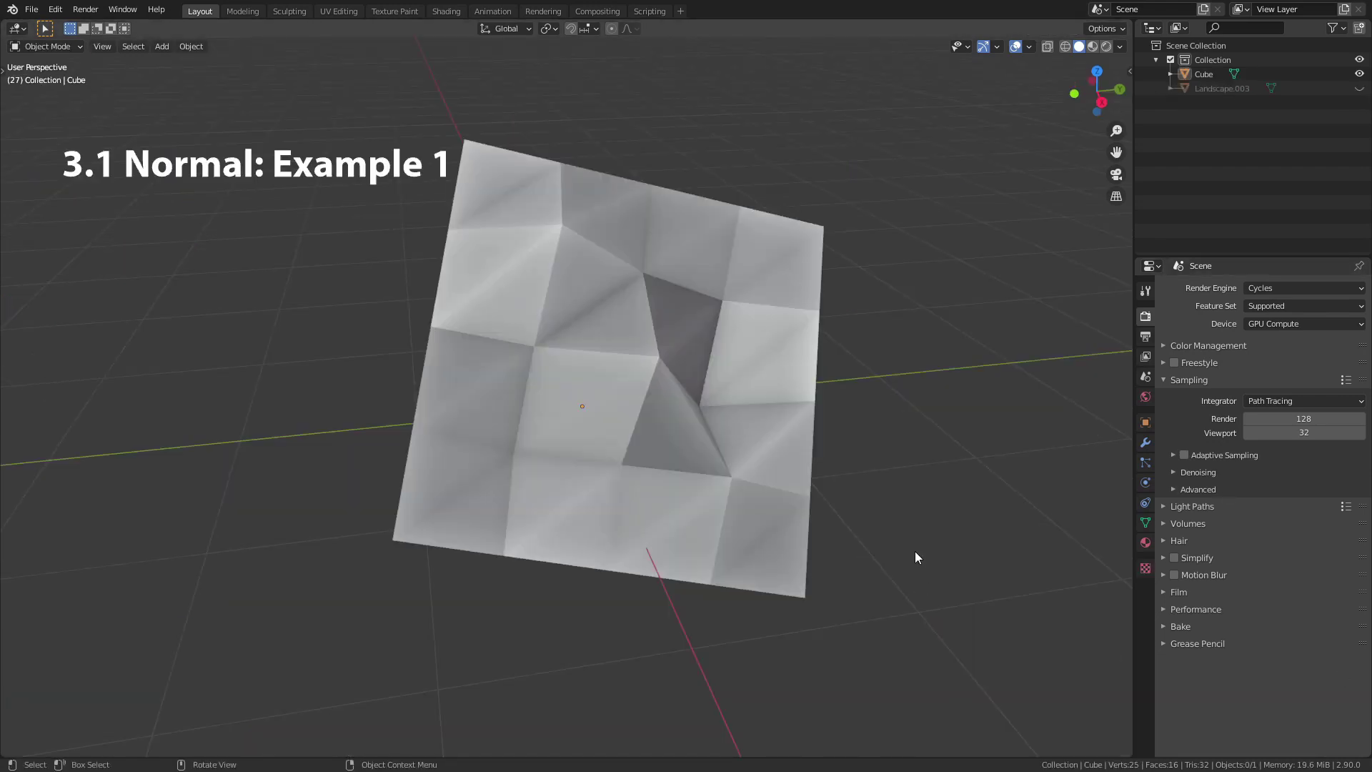
Step: Select the bumpy plane, enter Edit Mode and select all of its vertices
click(689, 430)
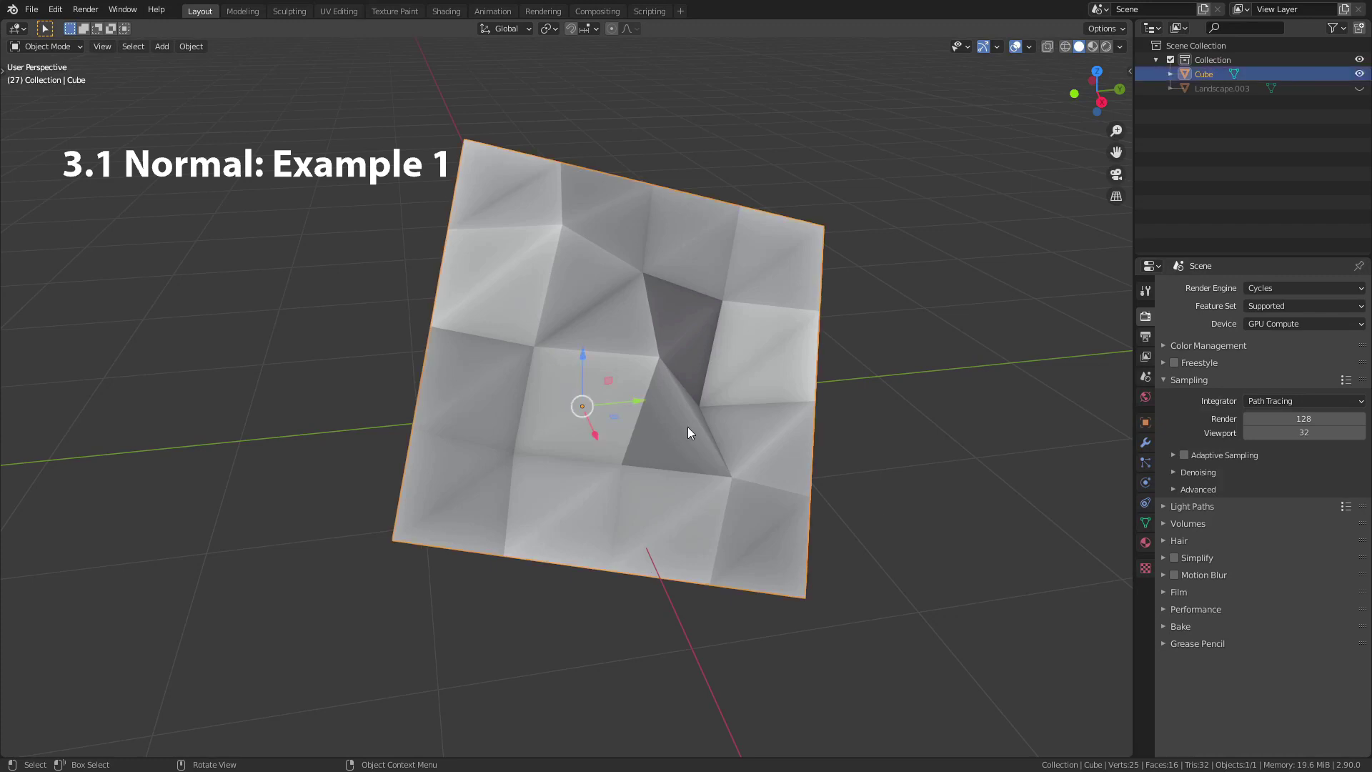
middle_drag(687, 427, 760, 459)
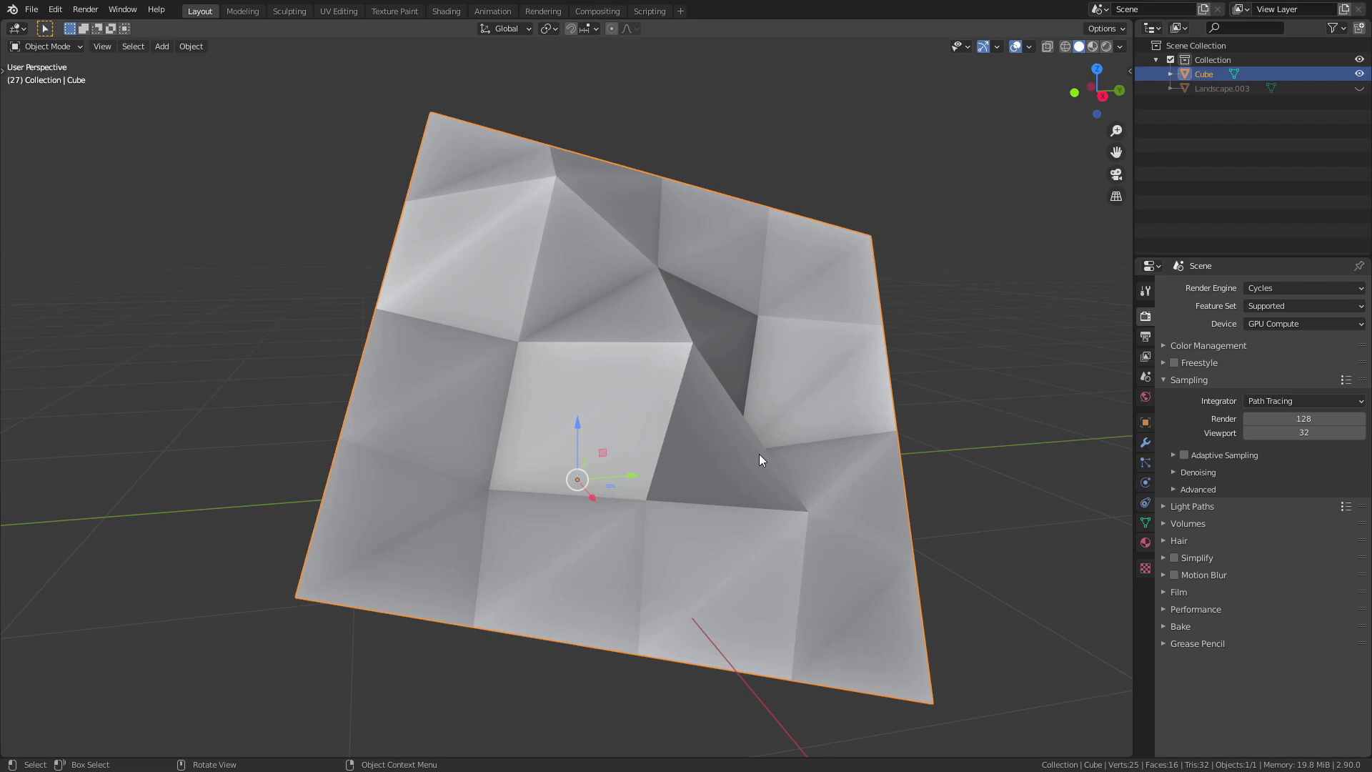
key(Tab)
scroll(408, 186, down, 2)
drag(247, 141, 911, 648)
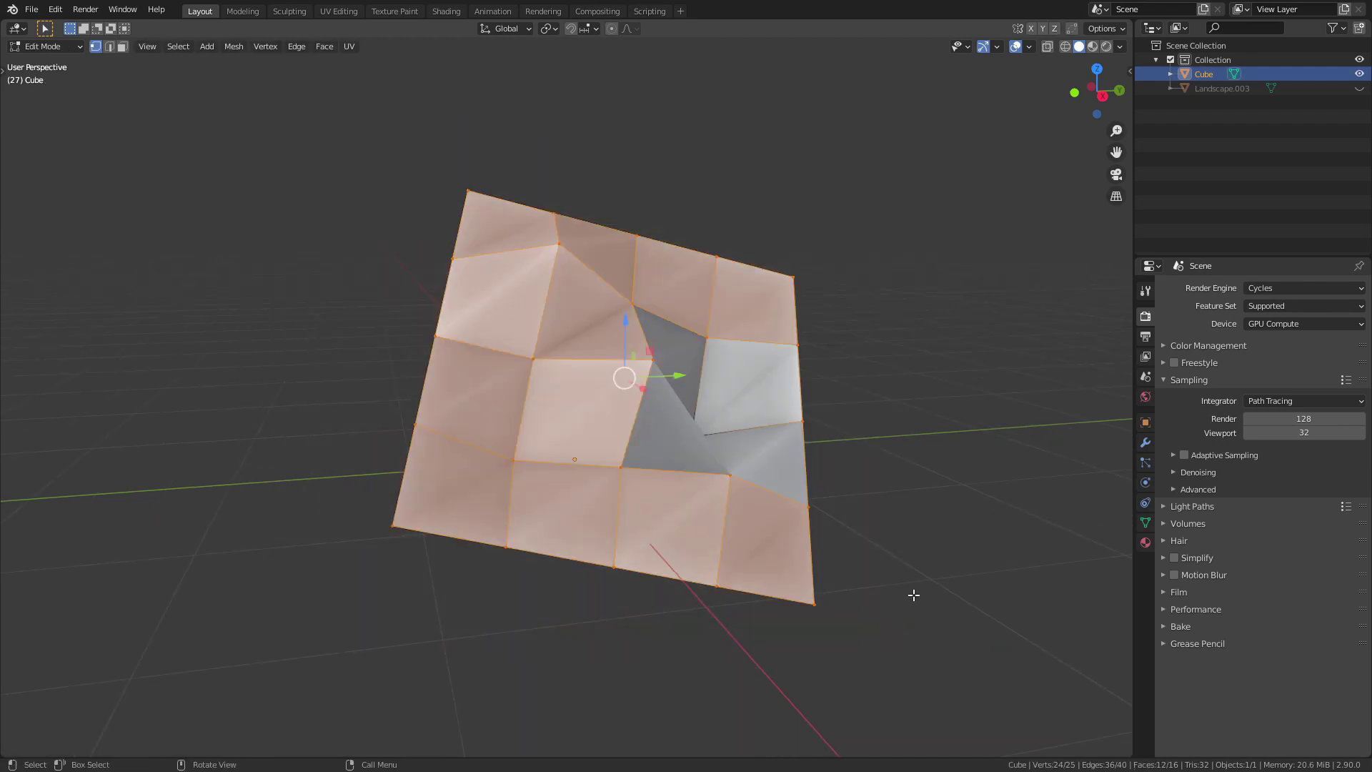
middle_drag(913, 594, 713, 453)
scroll(807, 415, up, 2)
shift+click(807, 415)
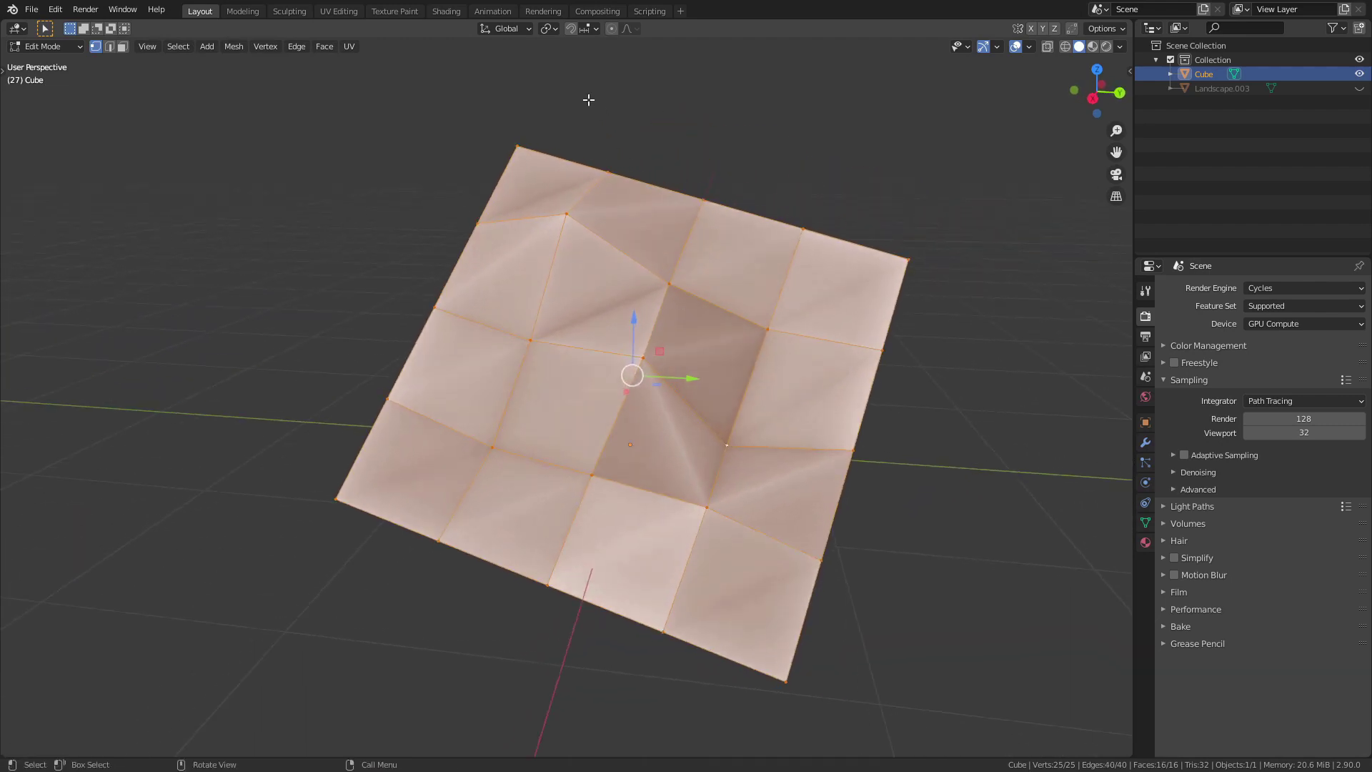
Step: With Normal orientation, scale the vertices to 0 along Z to flatten the plane, then exit Edit Mode
click(513, 27)
click(513, 100)
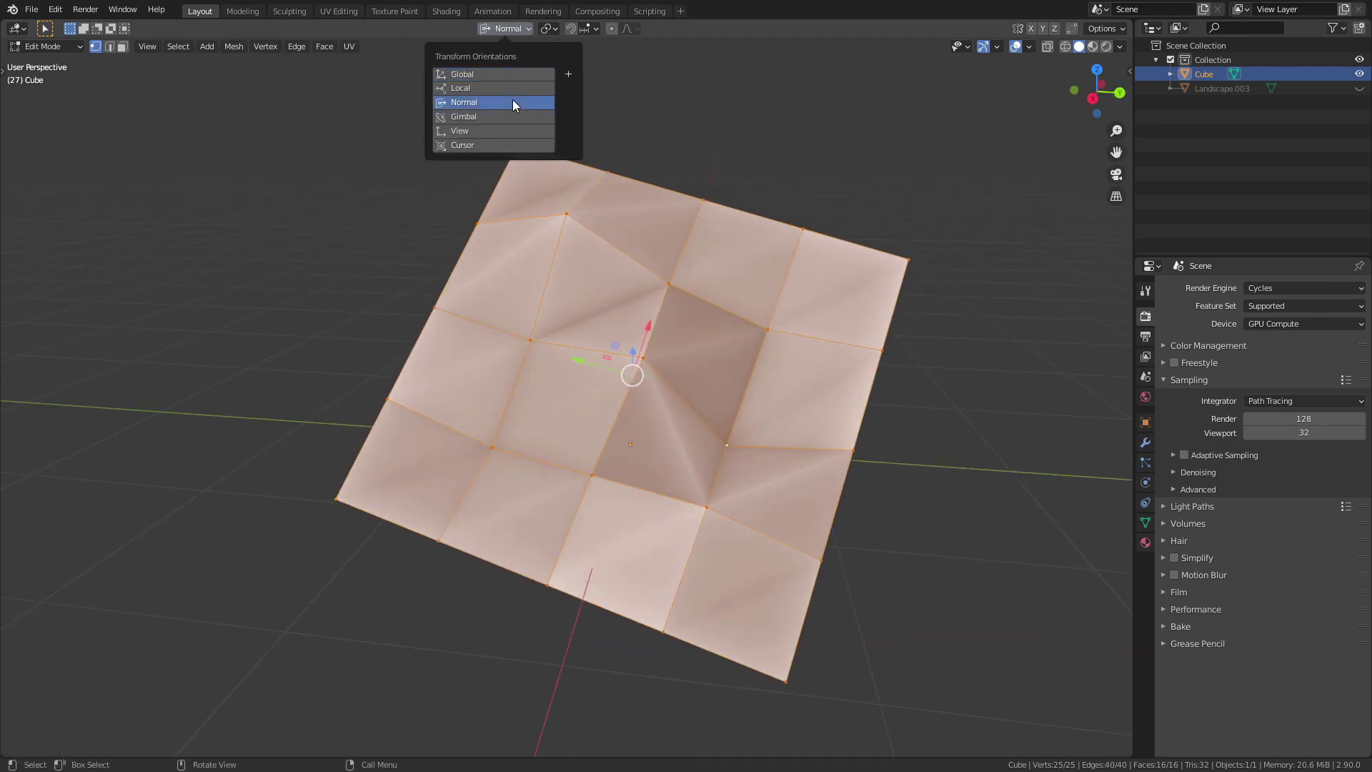
middle_drag(644, 515, 758, 546)
key(s)
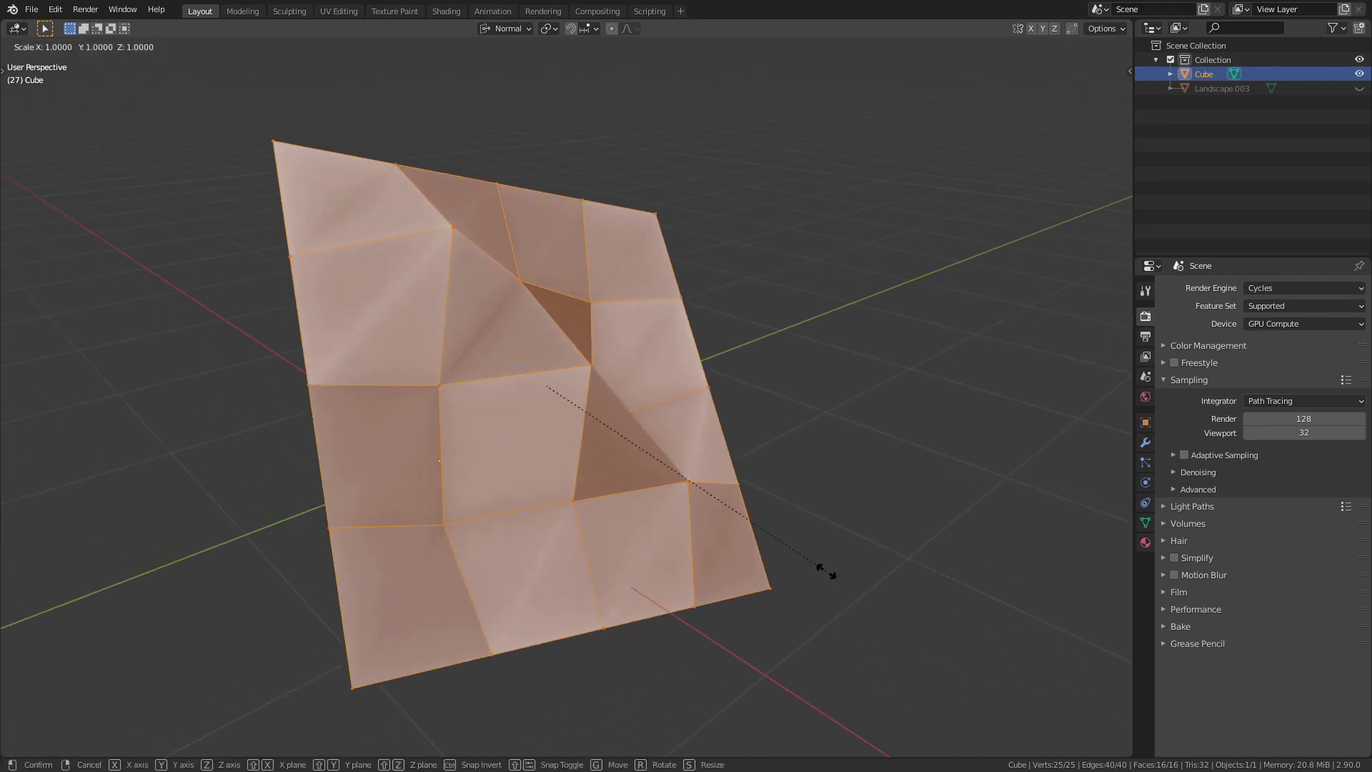
key(z)
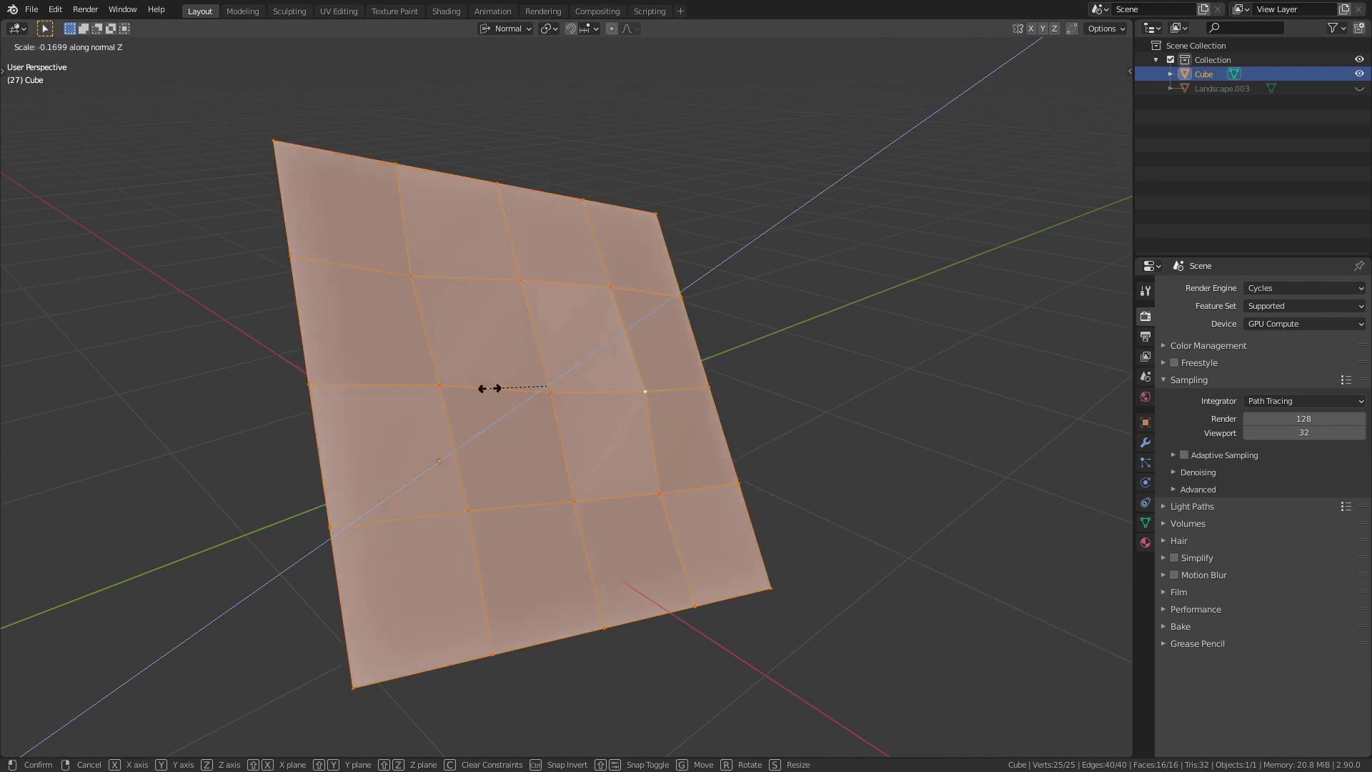
text(0)
key(Return)
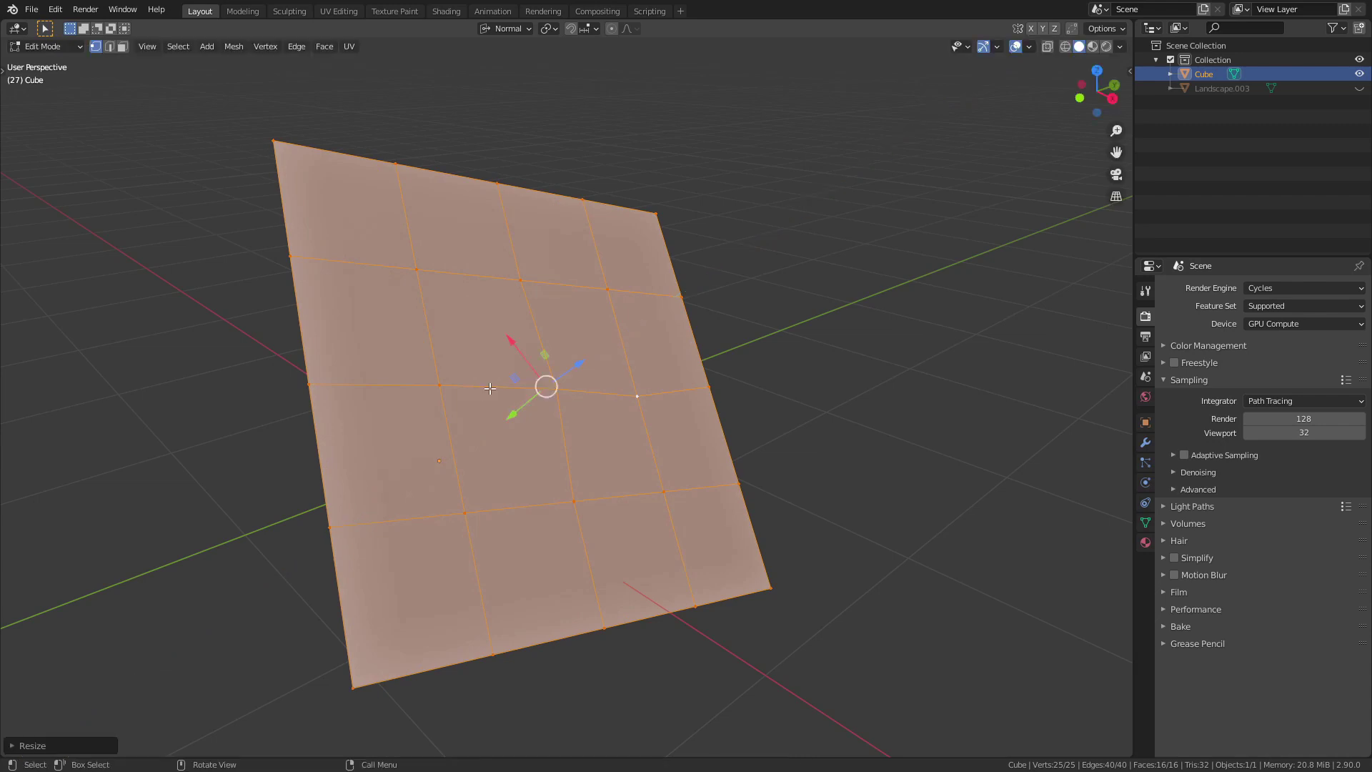
key(Tab)
middle_drag(808, 420, 643, 426)
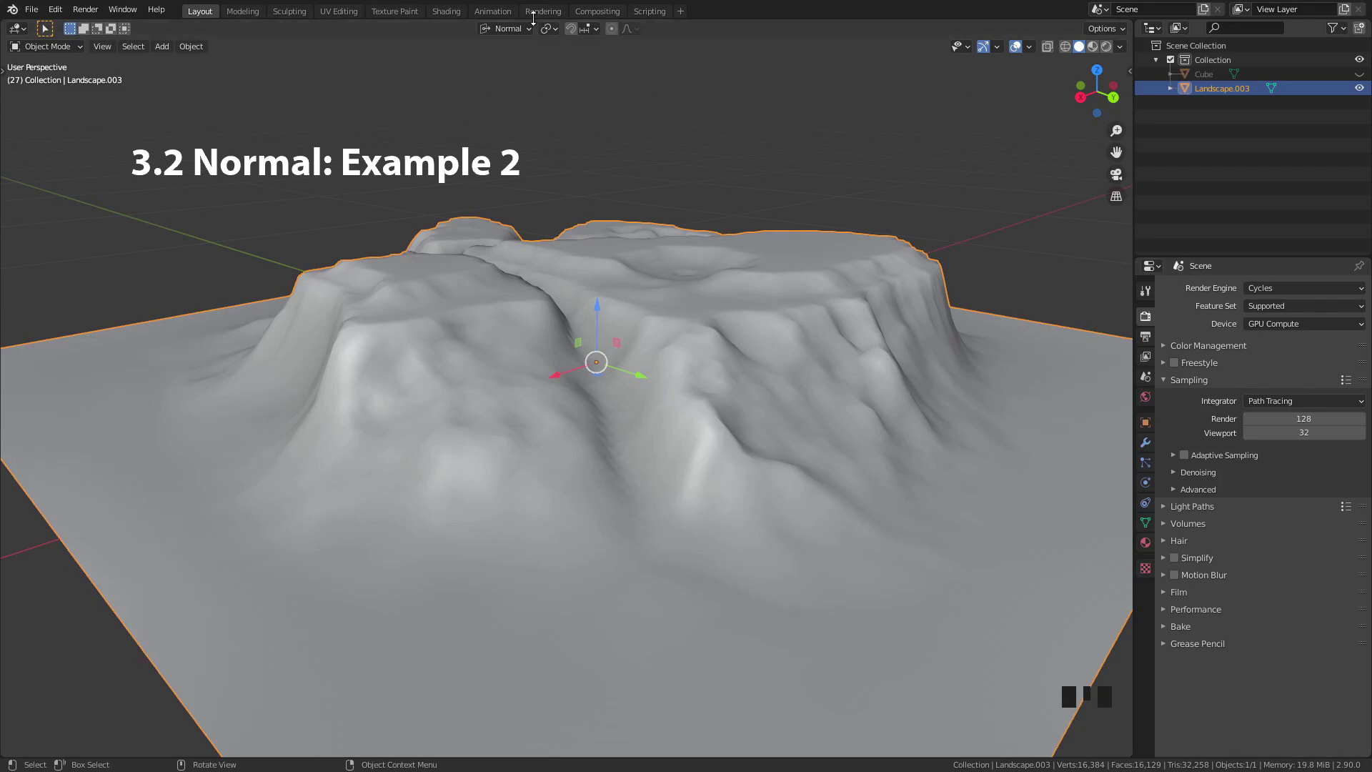
Step: Edit the landscape mesh with proportional editing on and raise a hillside vertex along its normal
click(505, 29)
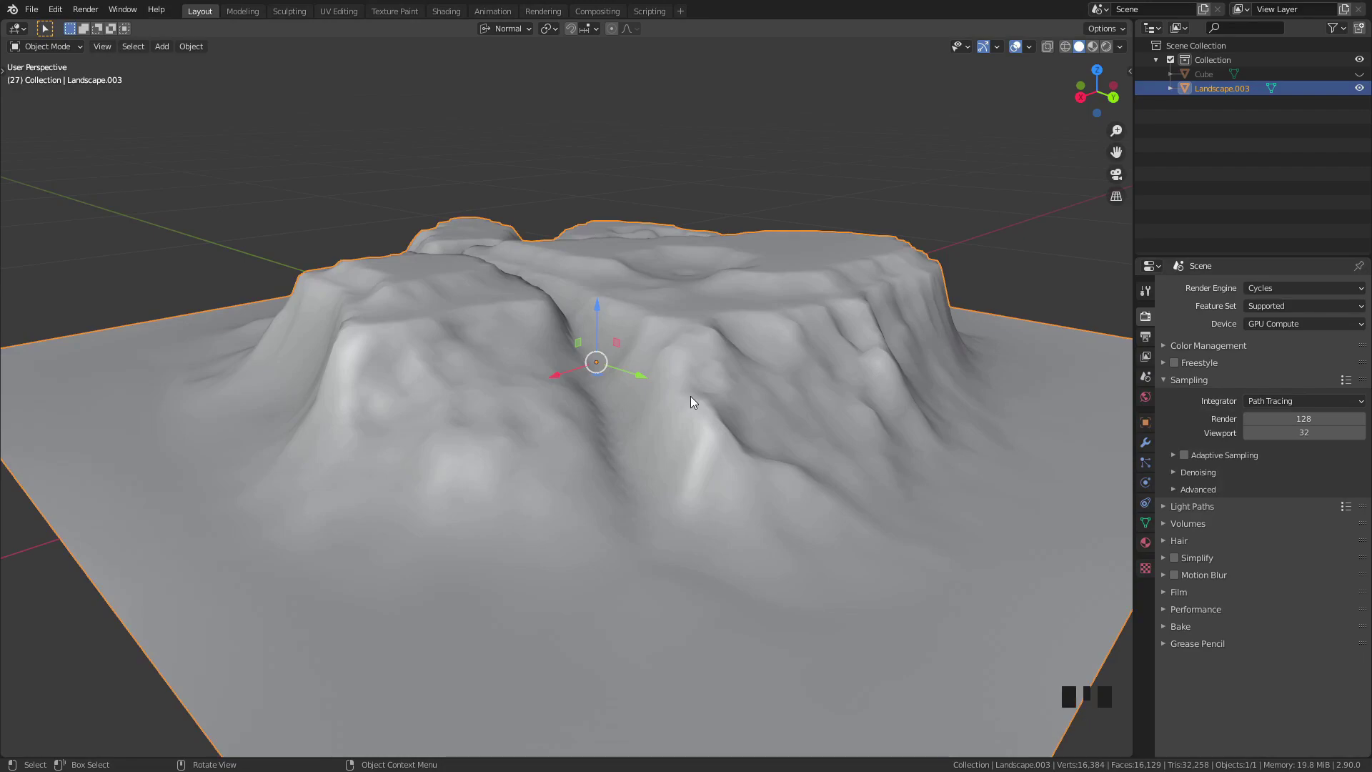
key(Tab)
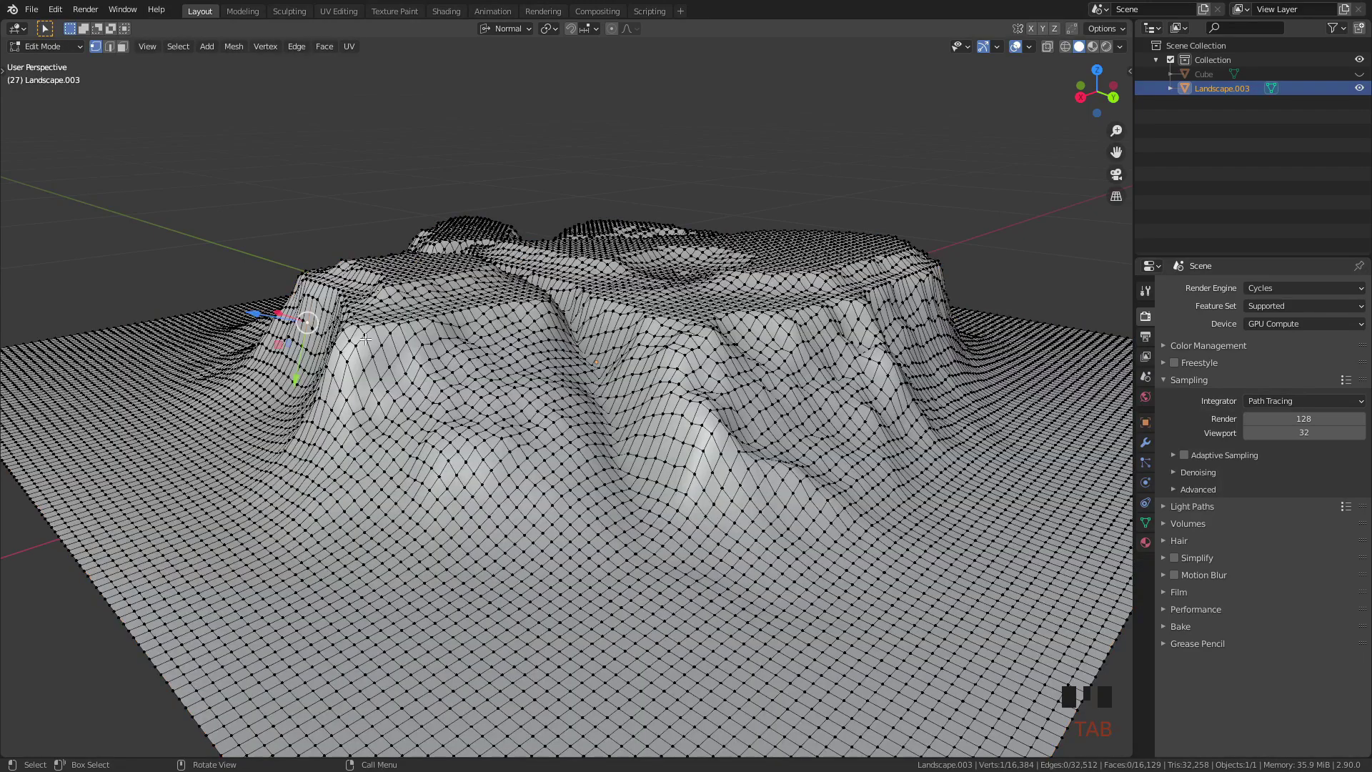
middle_drag(366, 338, 564, 335)
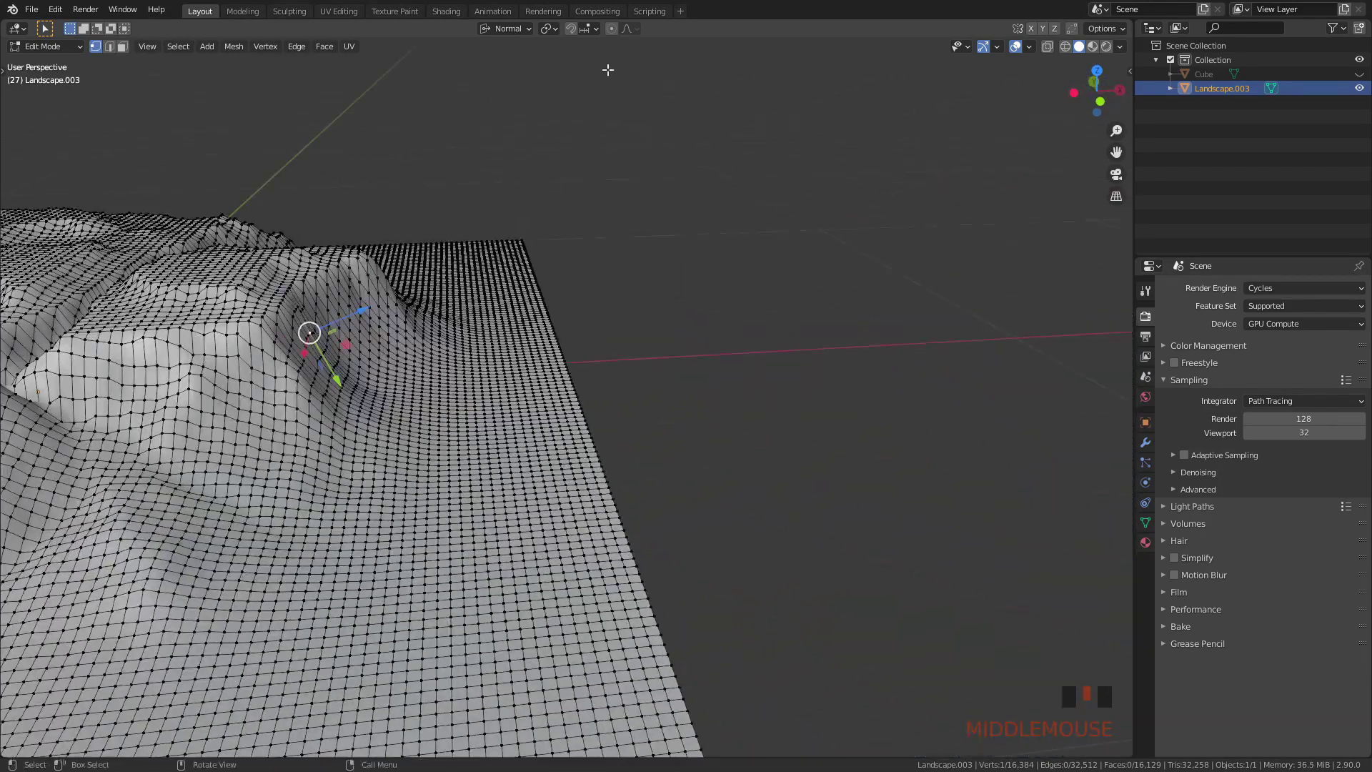
click(611, 28)
shift+middle_drag(379, 334, 382, 345)
drag(358, 347, 425, 346)
Step: Push two more hillside vertices inward along their normals, then return to Object Mode
scroll(409, 344, up, 7)
middle_drag(425, 346, 379, 328)
click(380, 329)
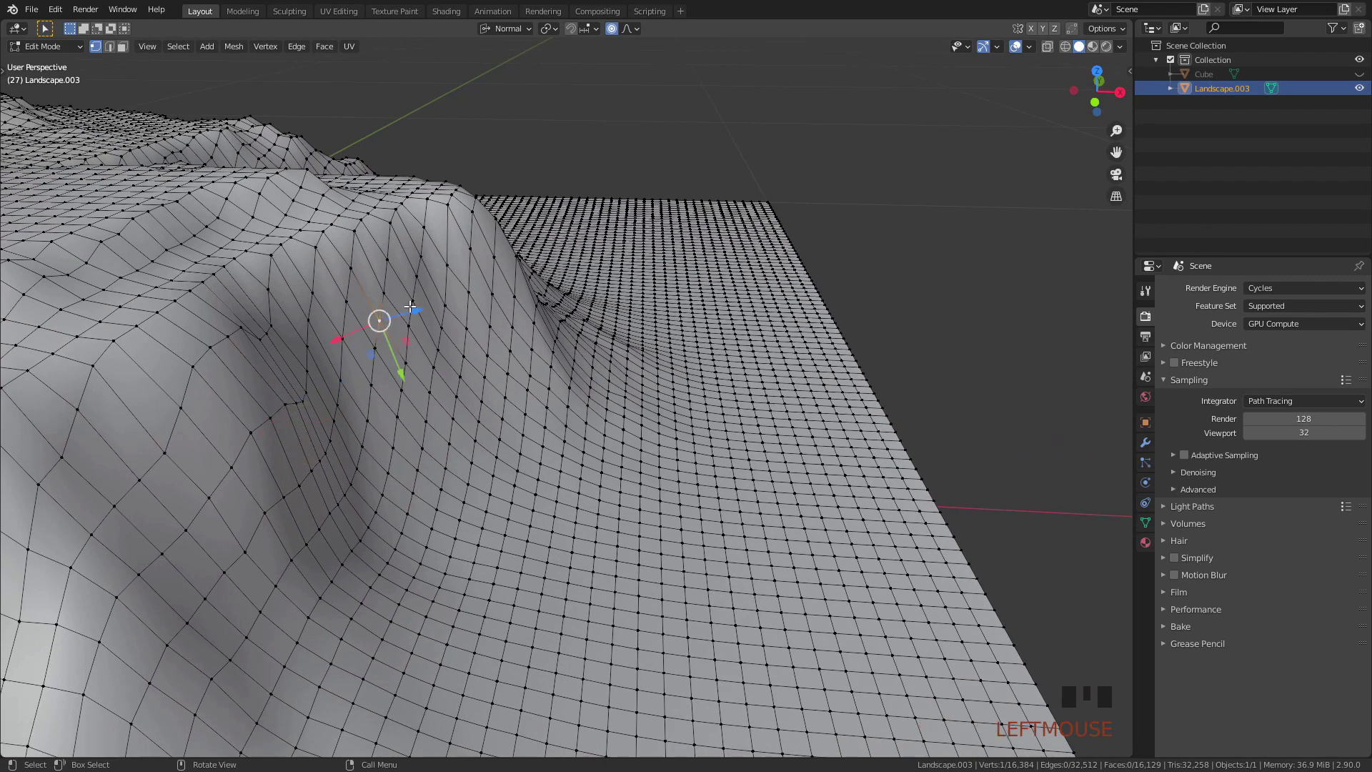
drag(412, 307, 337, 328)
click(323, 226)
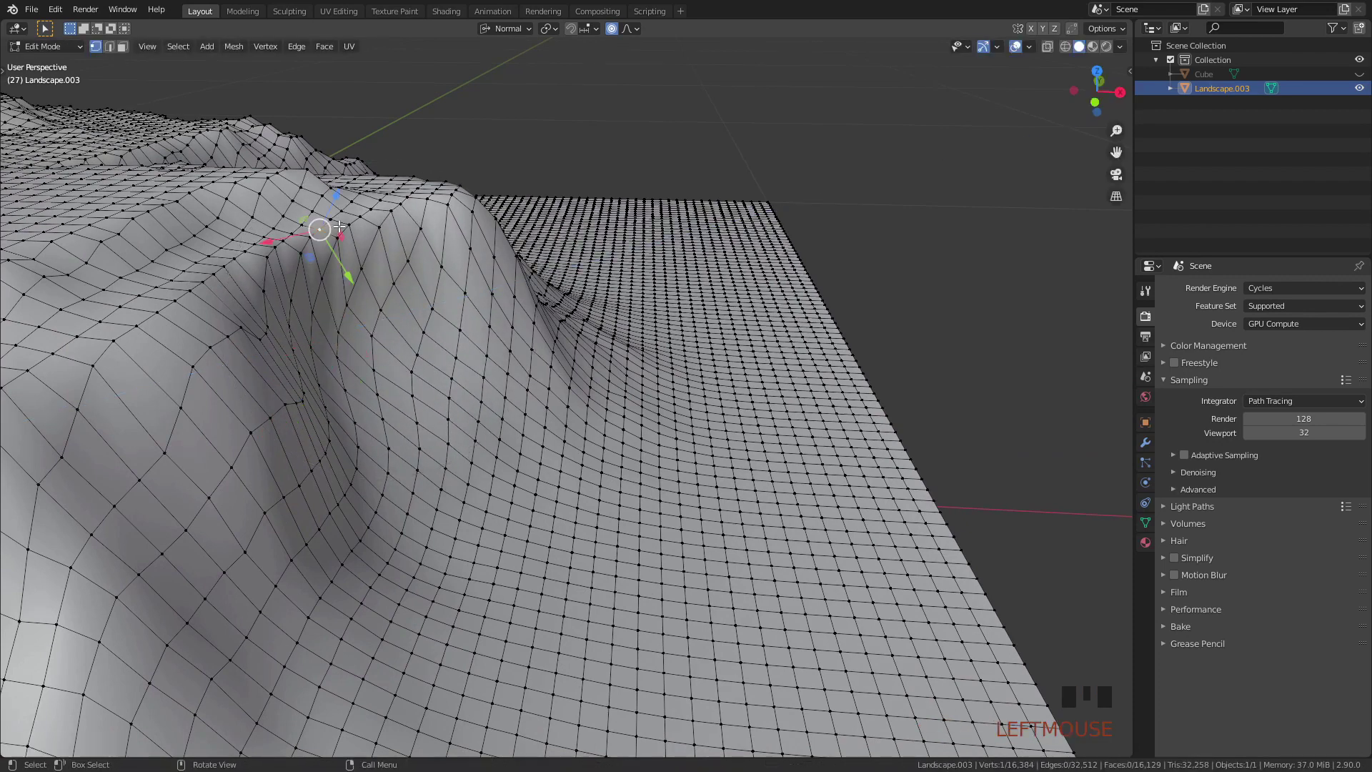
drag(337, 197, 318, 228)
middle_drag(318, 227, 672, 241)
key(Tab)
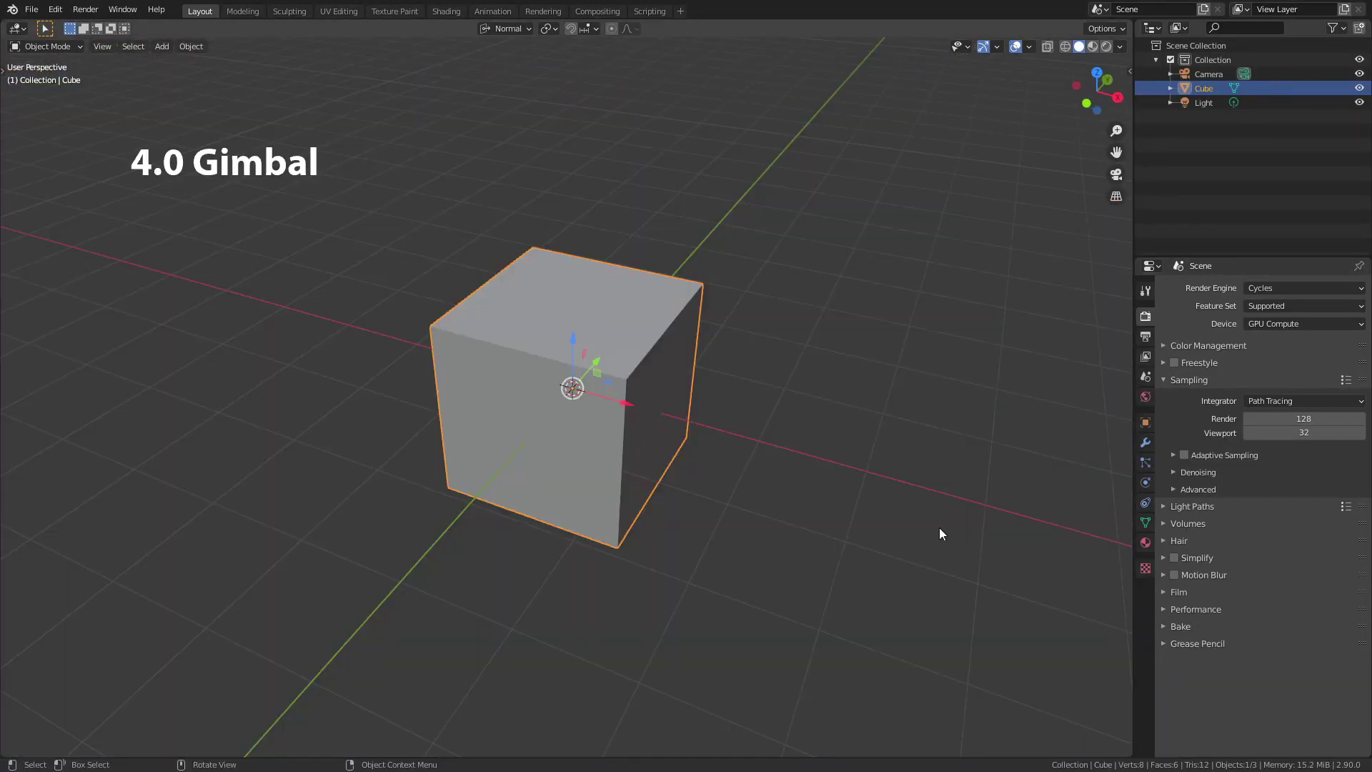
Step: Choose Gimbal orientation, then in the N sidebar set the cube's Rotation Mode to Quaternion (WXYZ)
click(509, 29)
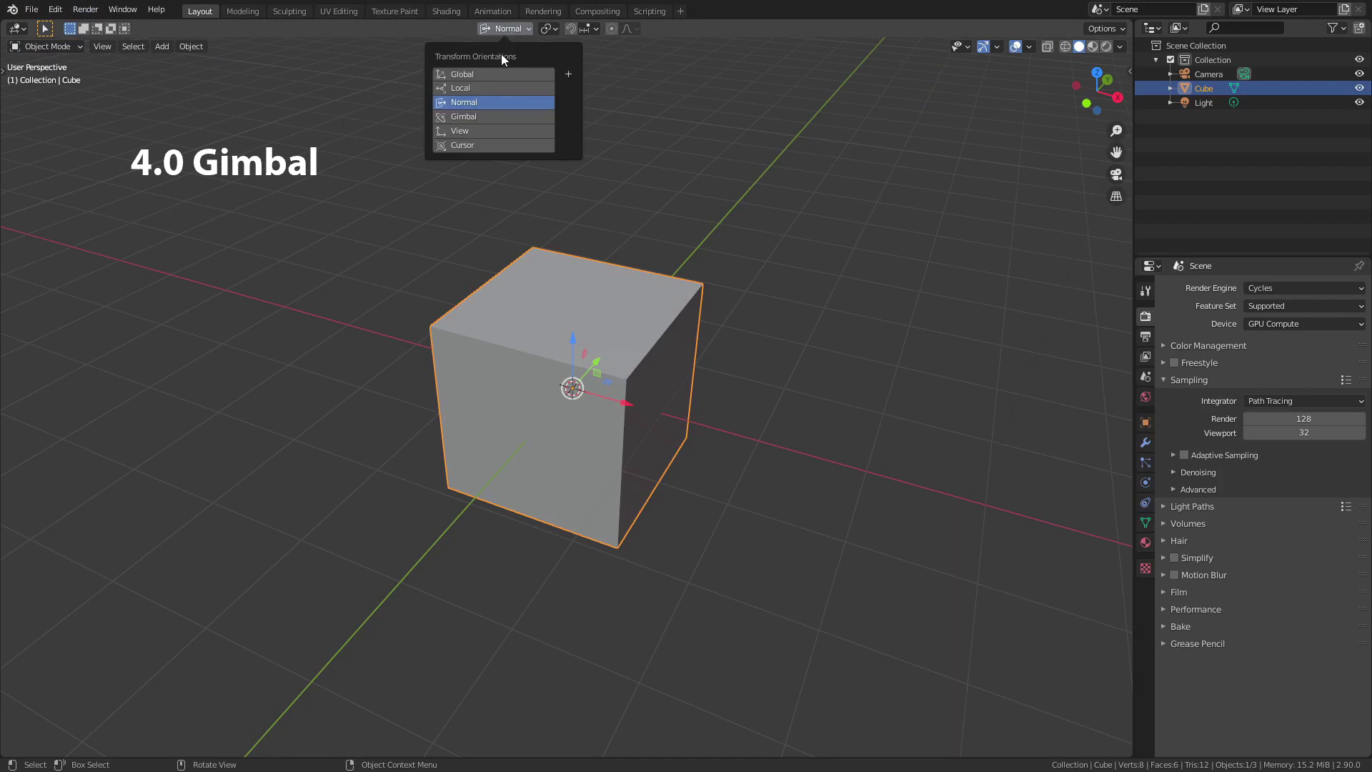
click(505, 115)
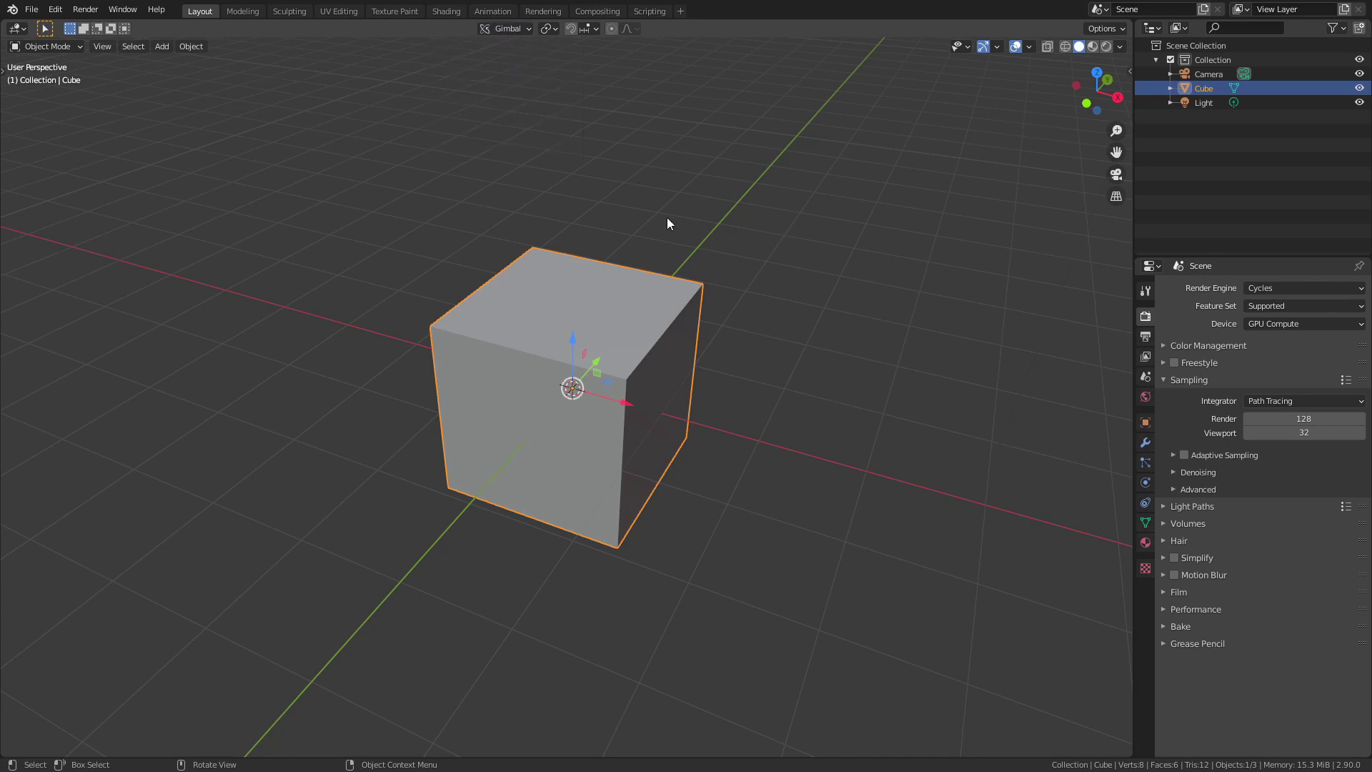
key(n)
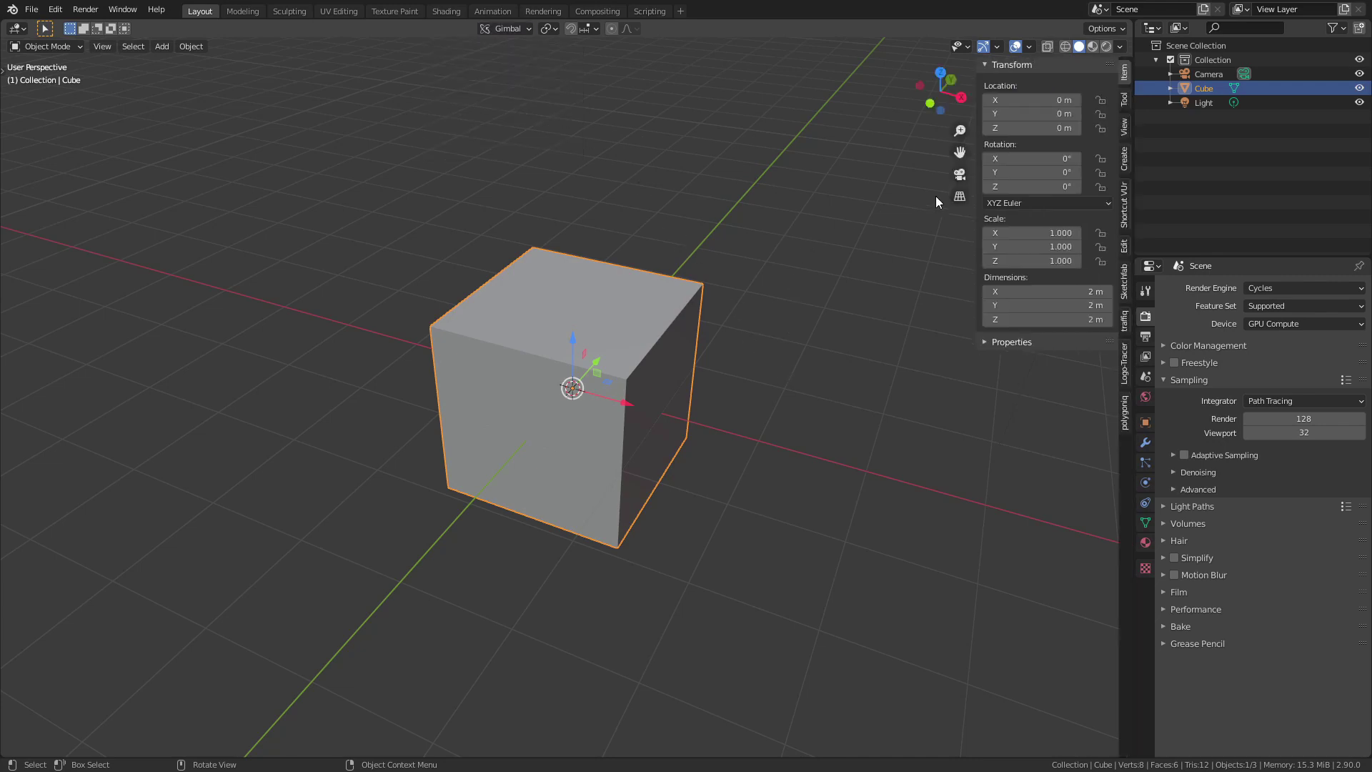
click(1011, 203)
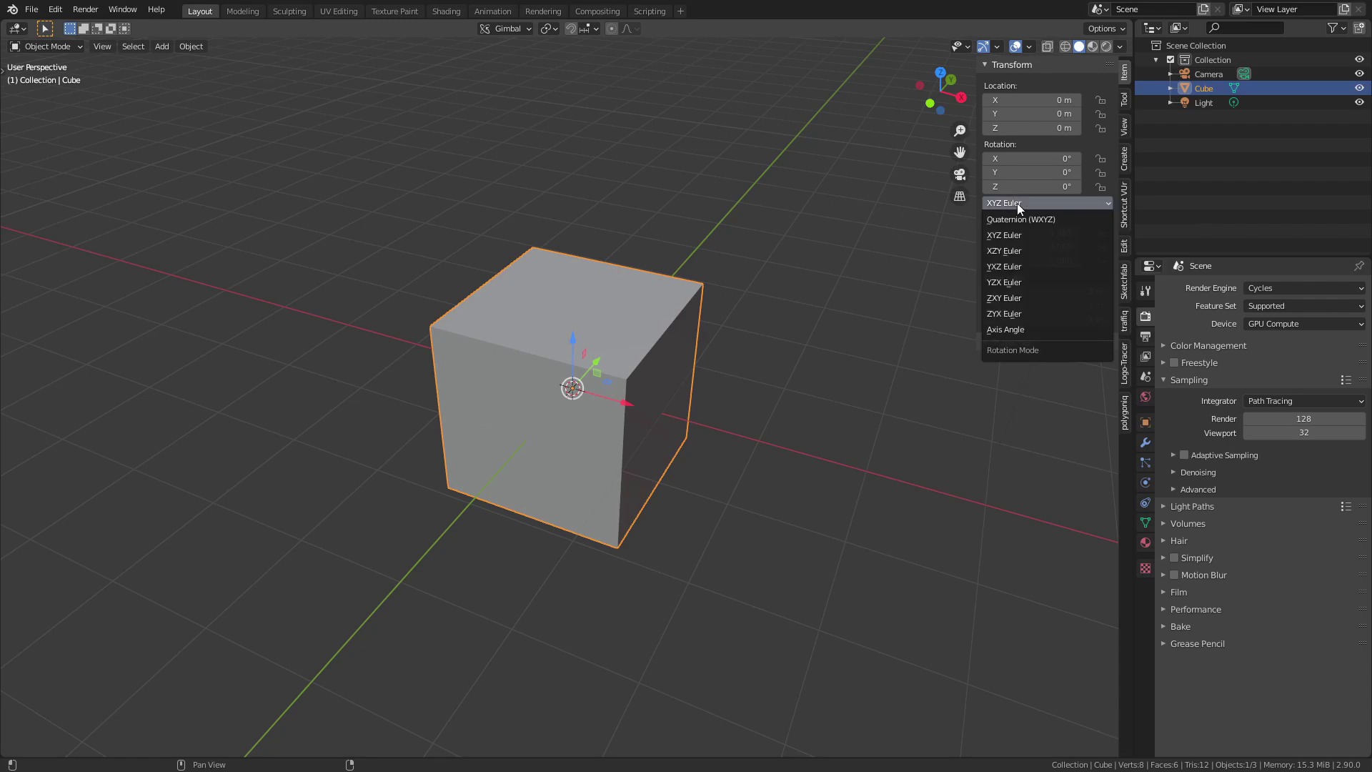
click(1076, 220)
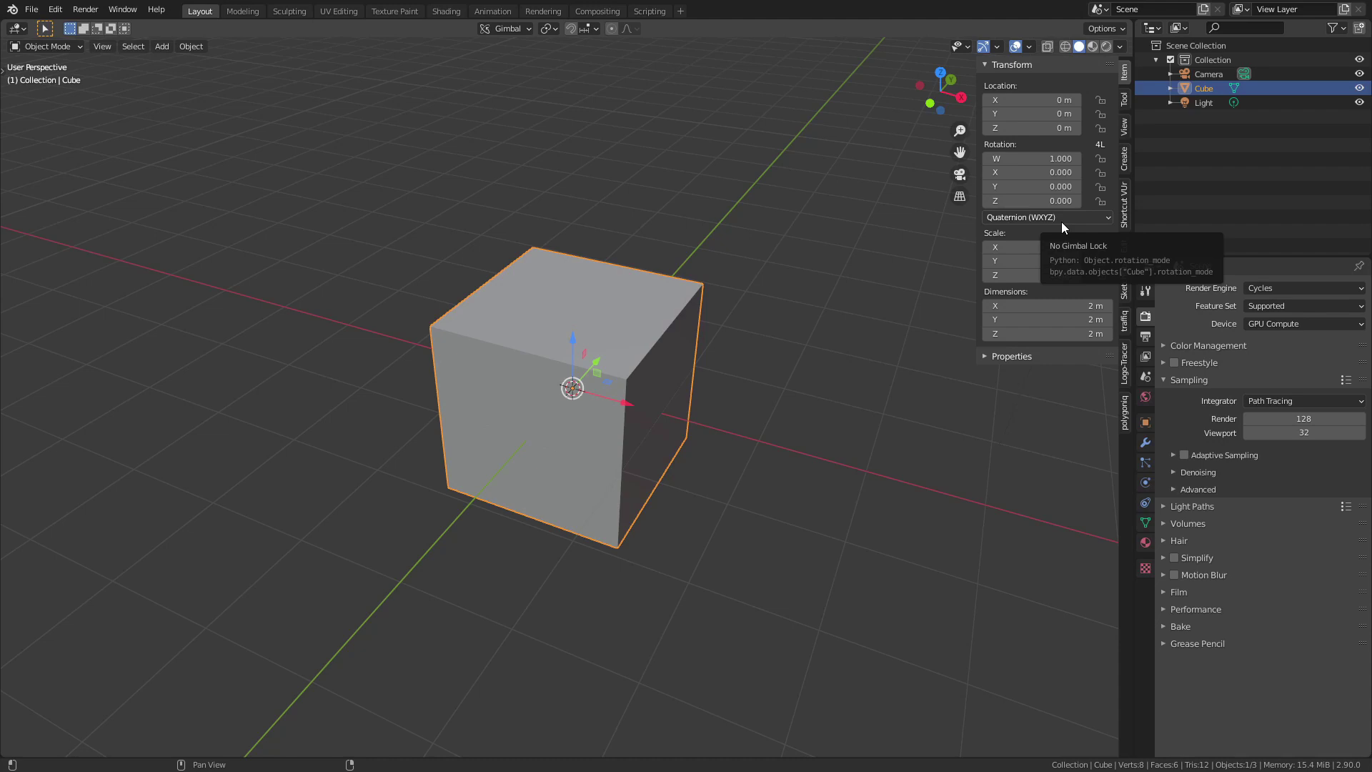
Step: Hide the sidebar, set the transform orientation to View, and orbit around the cube
key(n)
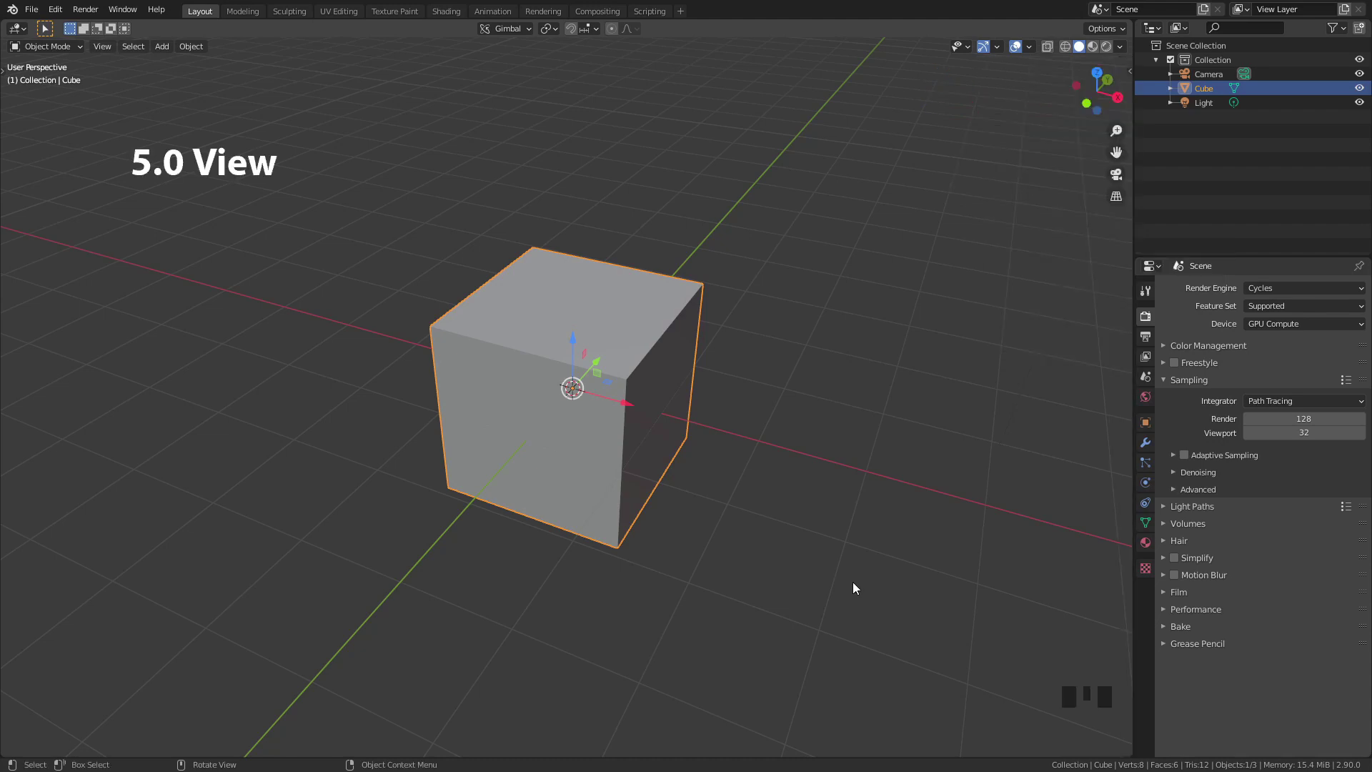
click(516, 29)
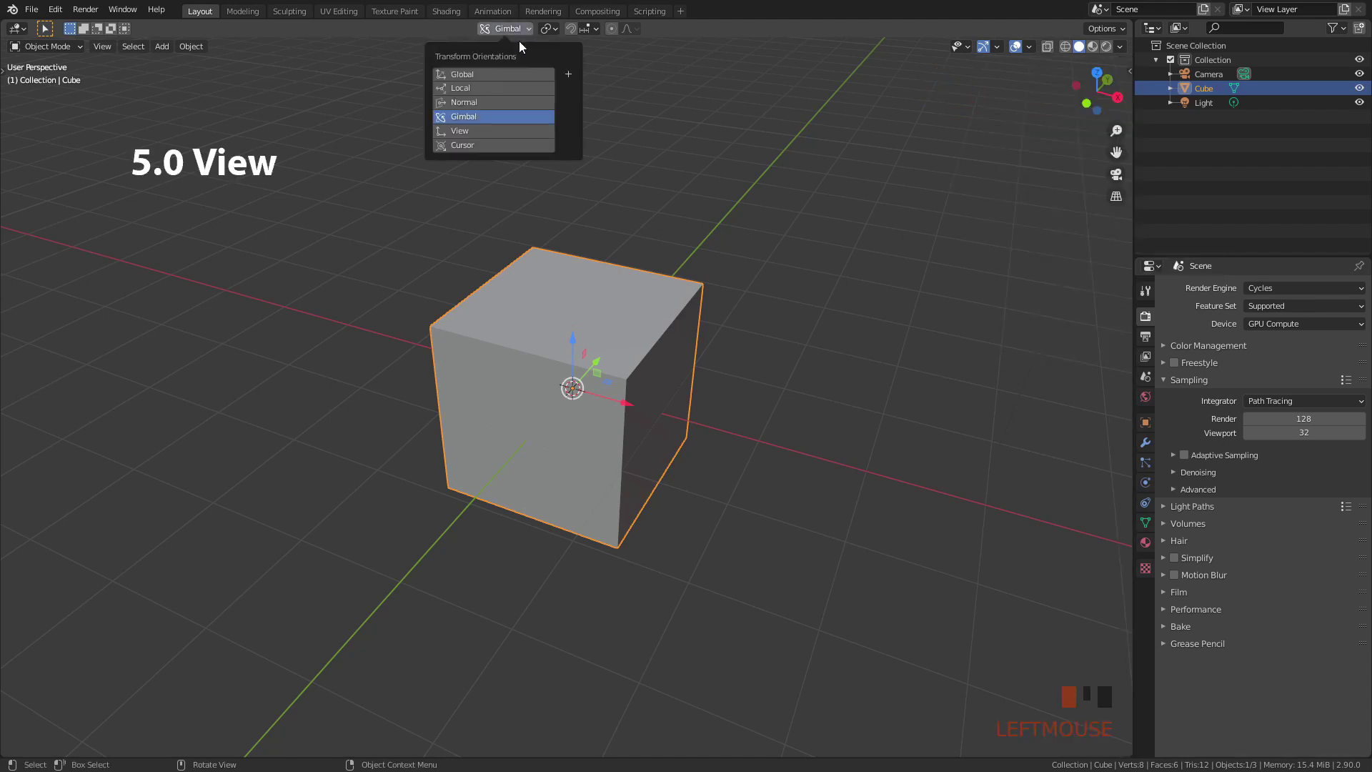
click(508, 131)
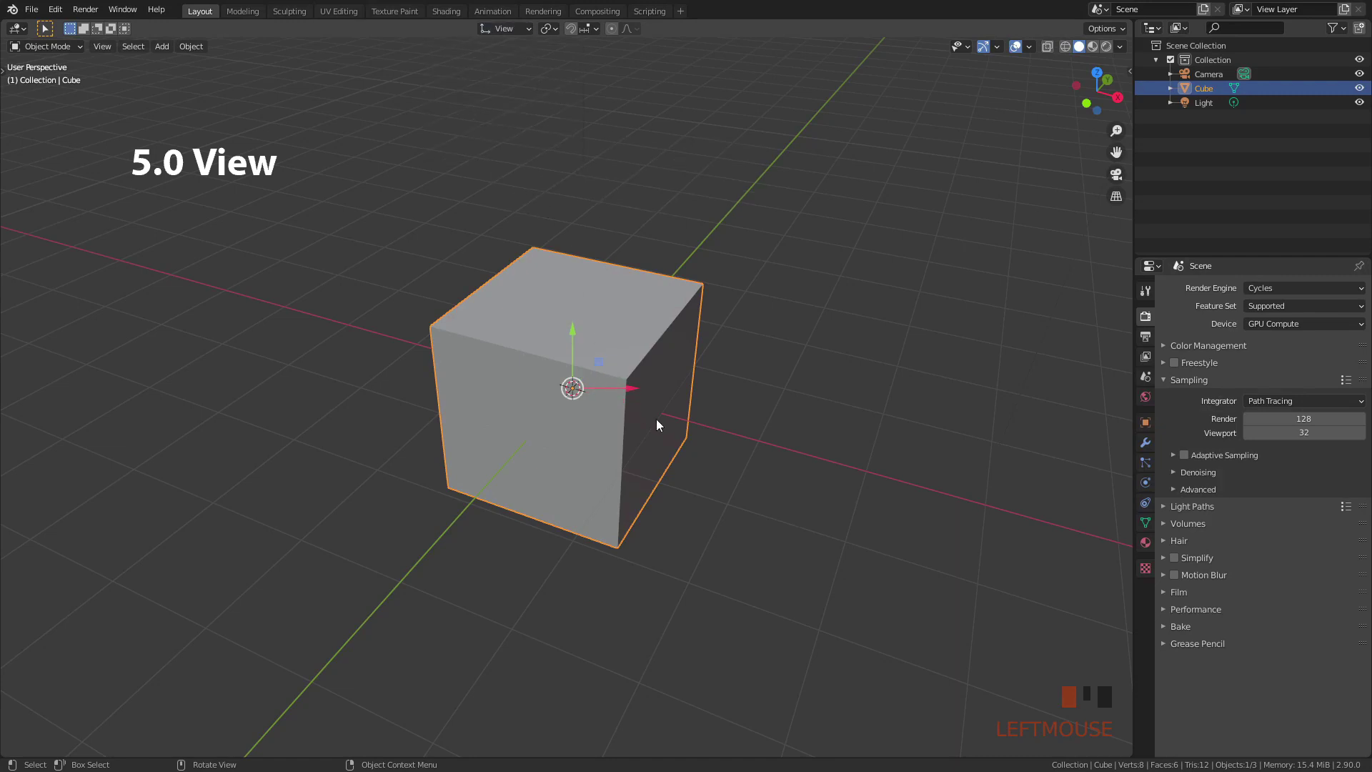
middle_drag(698, 450, 720, 345)
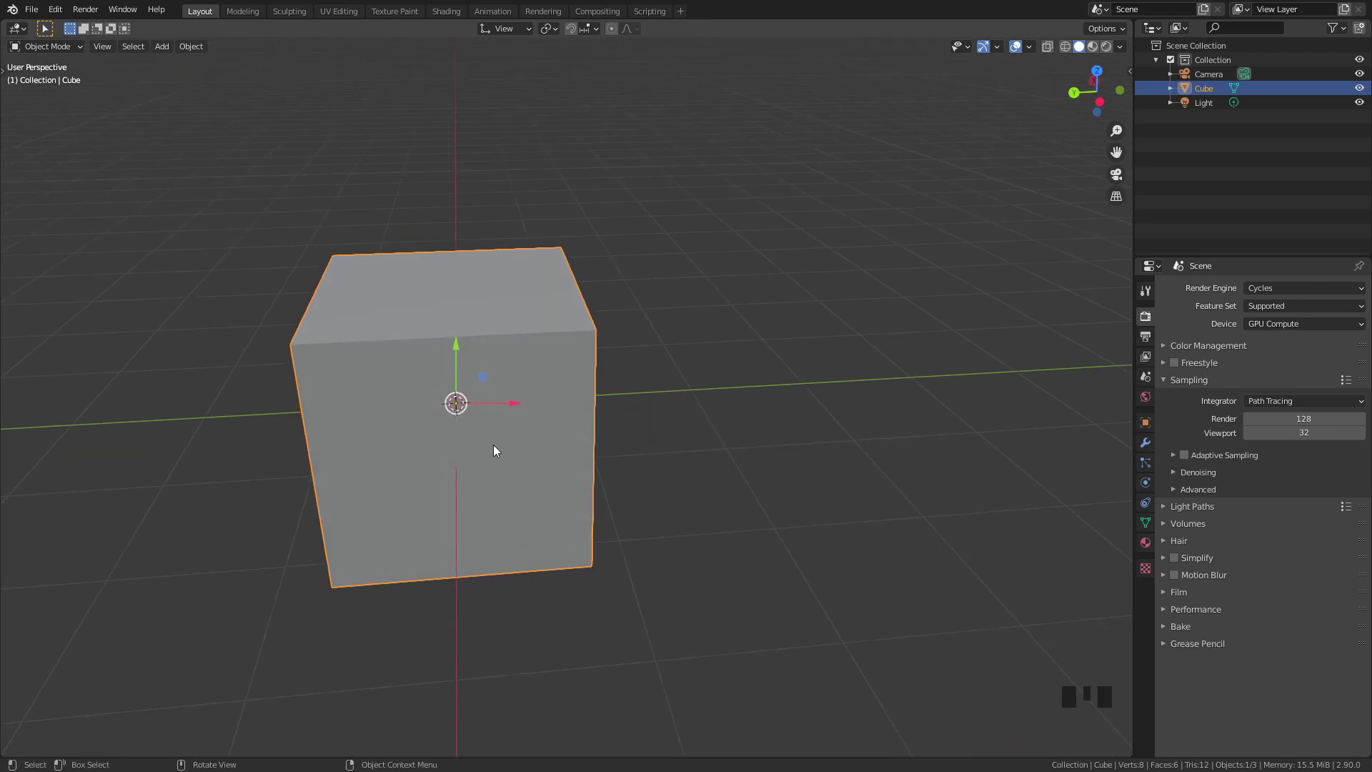
middle_drag(493, 449, 576, 421)
Step: Split the viewport into two views, orbit the right one, then join them back
drag(1128, 23, 546, 349)
middle_drag(716, 349, 866, 297)
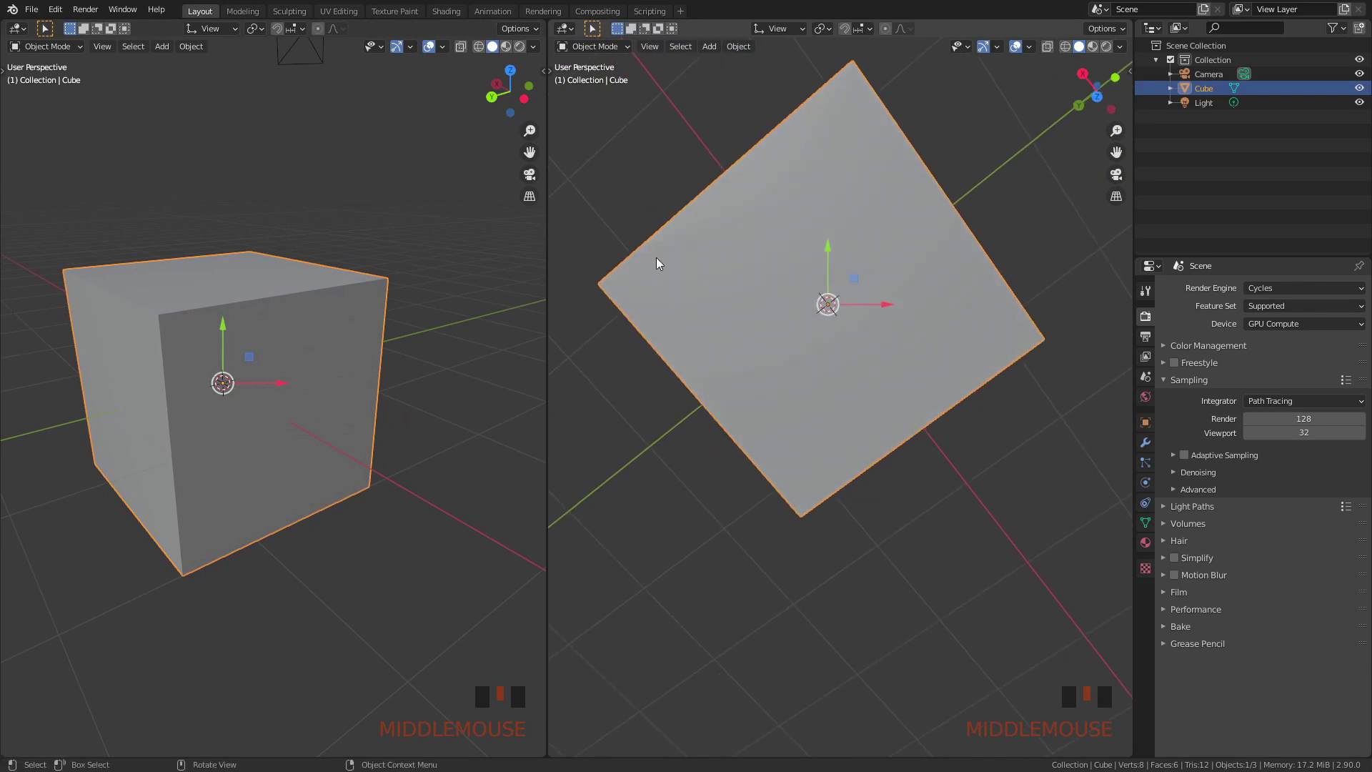
middle_drag(773, 389, 915, 345)
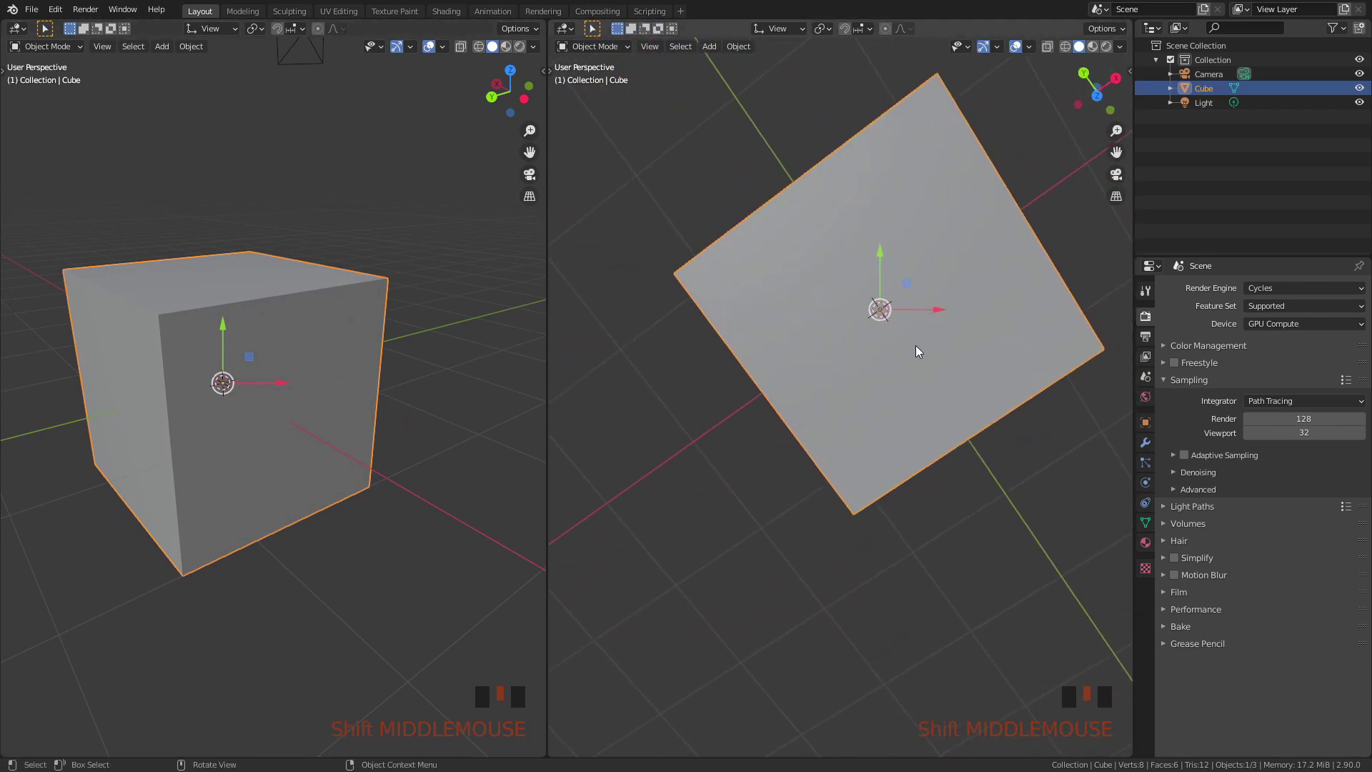
drag(544, 21, 705, 59)
middle_drag(803, 408, 750, 395)
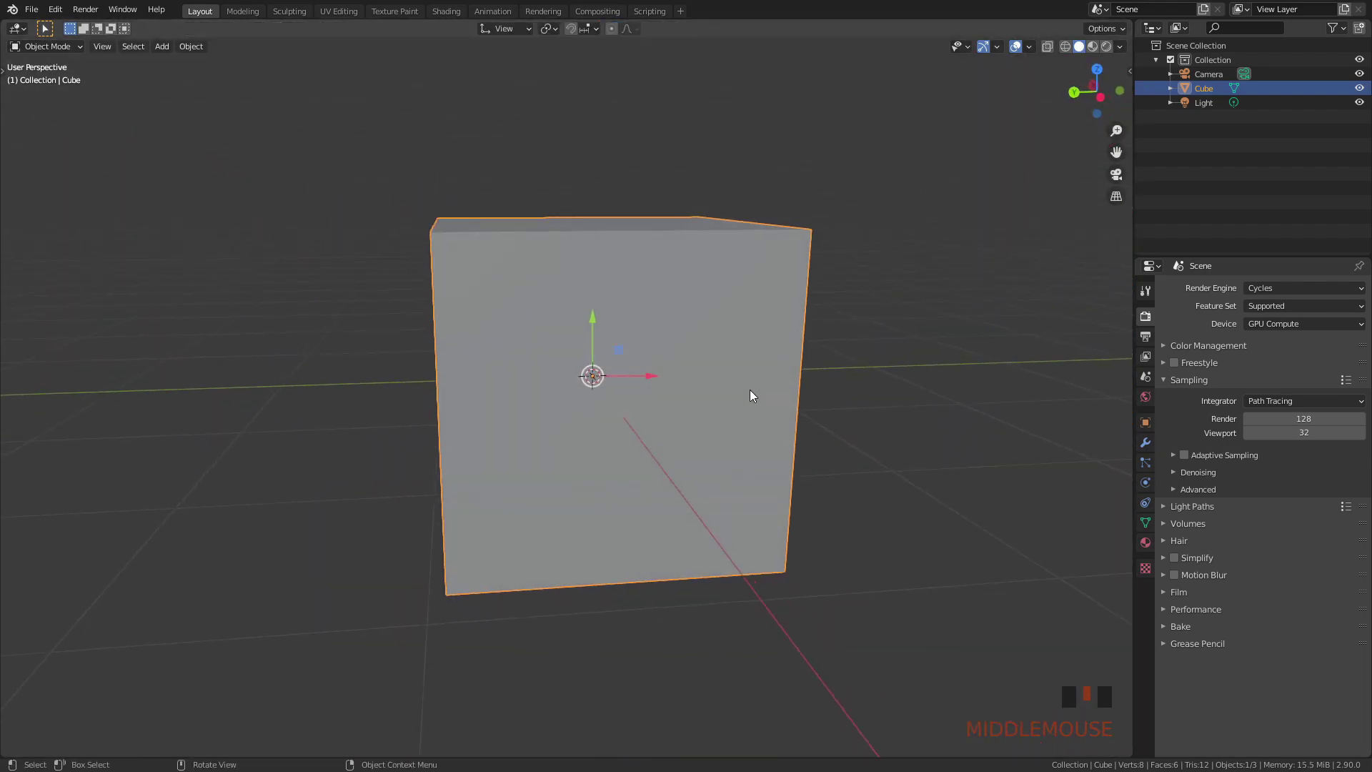
Step: Look through the scene camera and move the cube up, left and down with the View gizmo
key(KP_0)
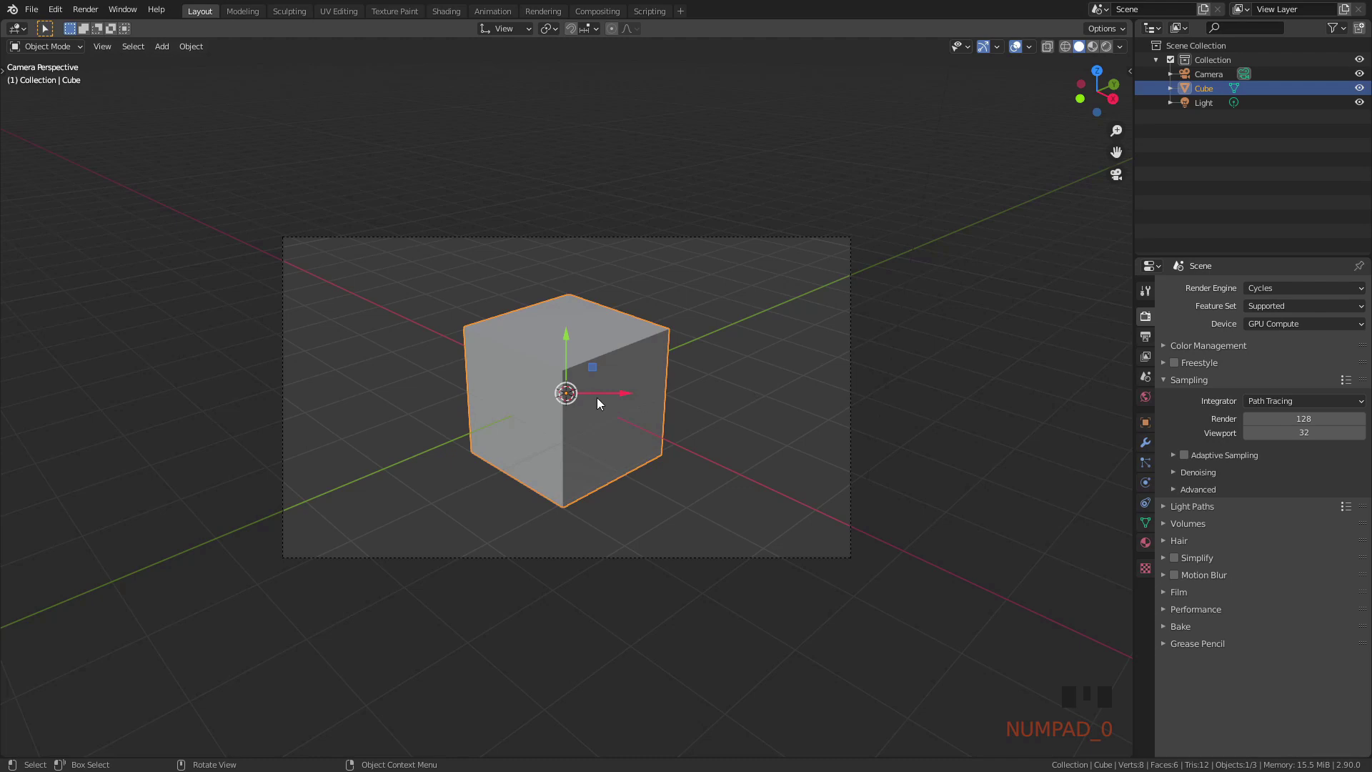
scroll(611, 395, up, 2)
drag(567, 337, 568, 185)
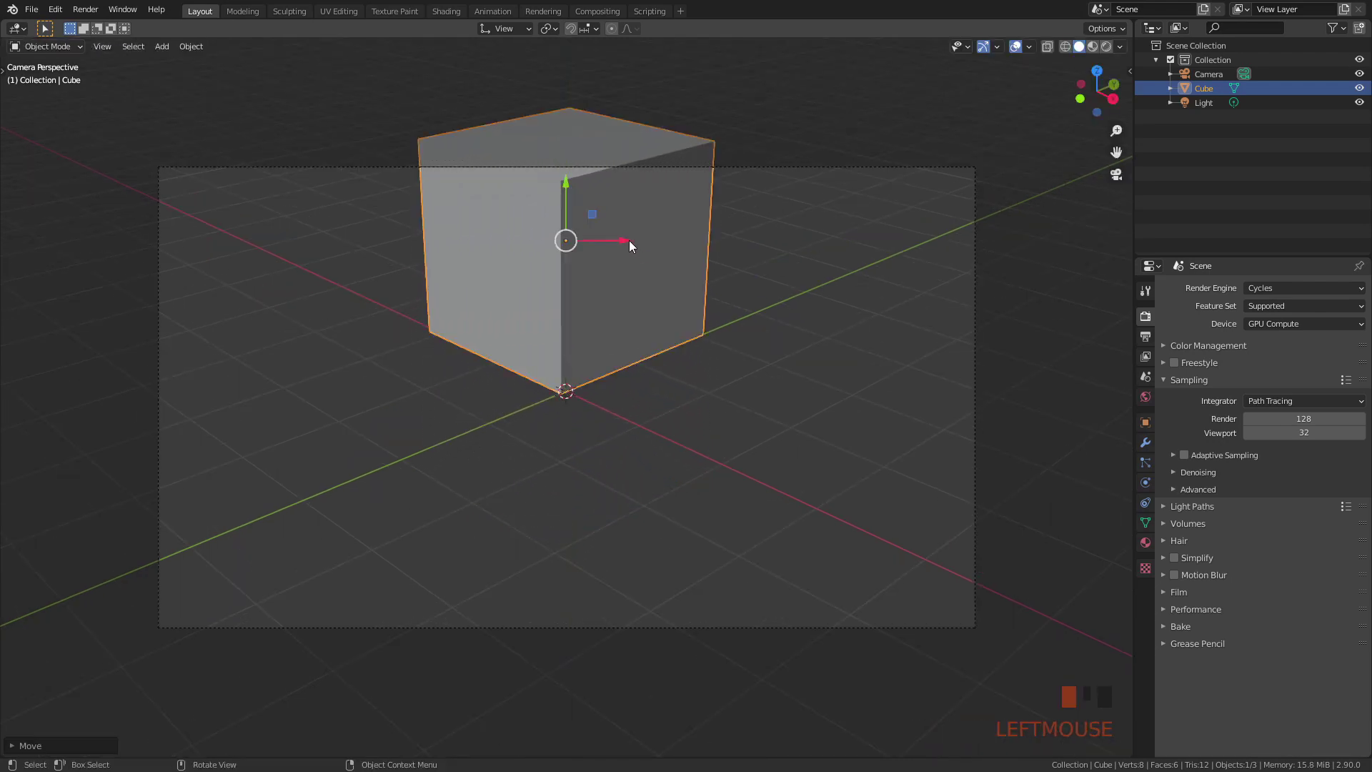
drag(628, 246, 319, 240)
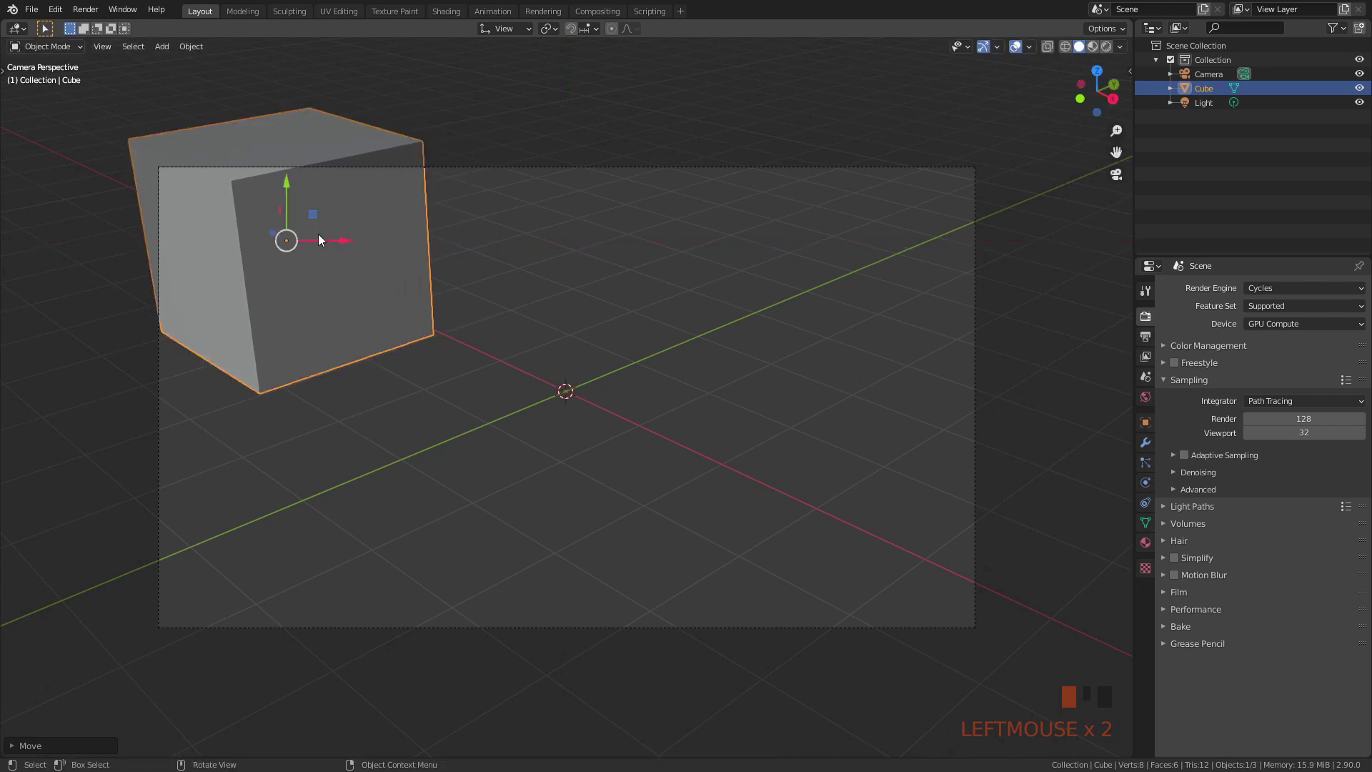
drag(286, 191, 308, 398)
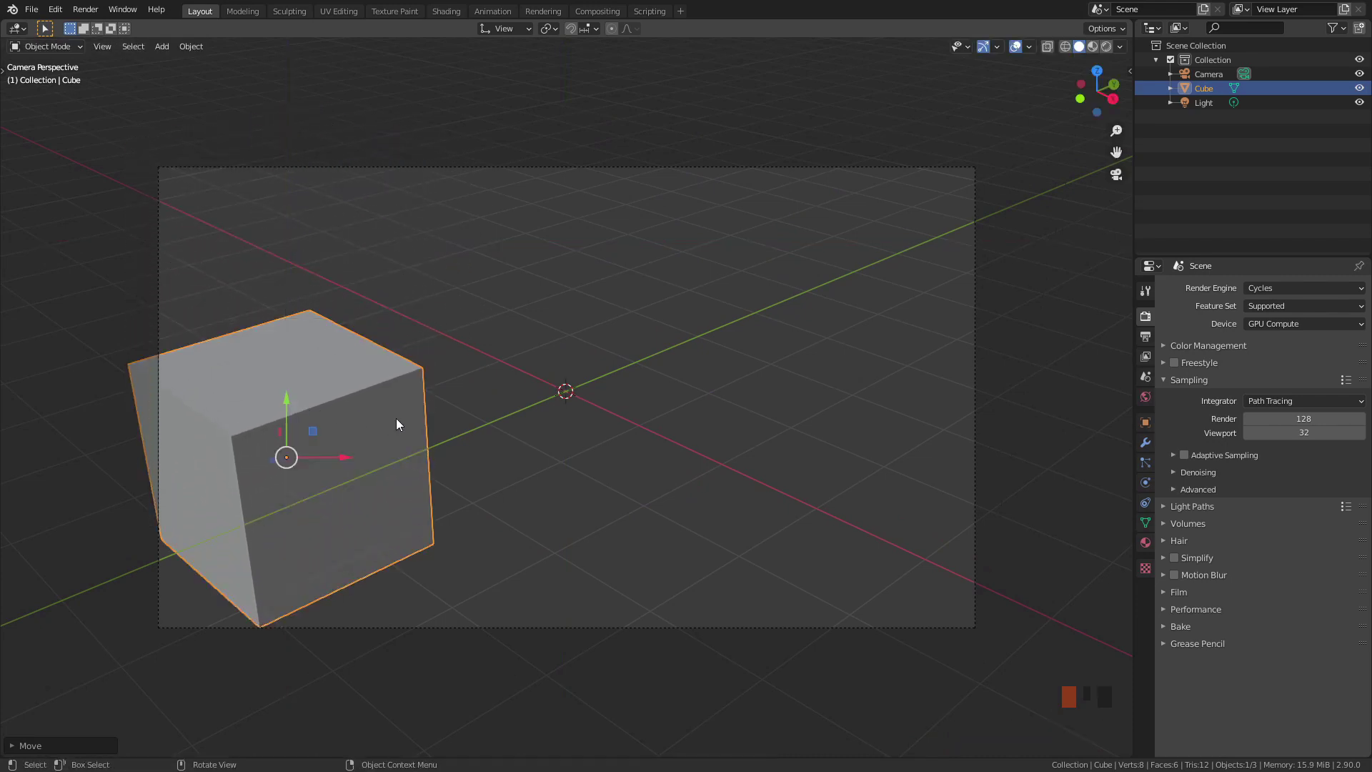
Step: Clear the cube's location back to the origin and start a Z-constrained move
key(alt+g)
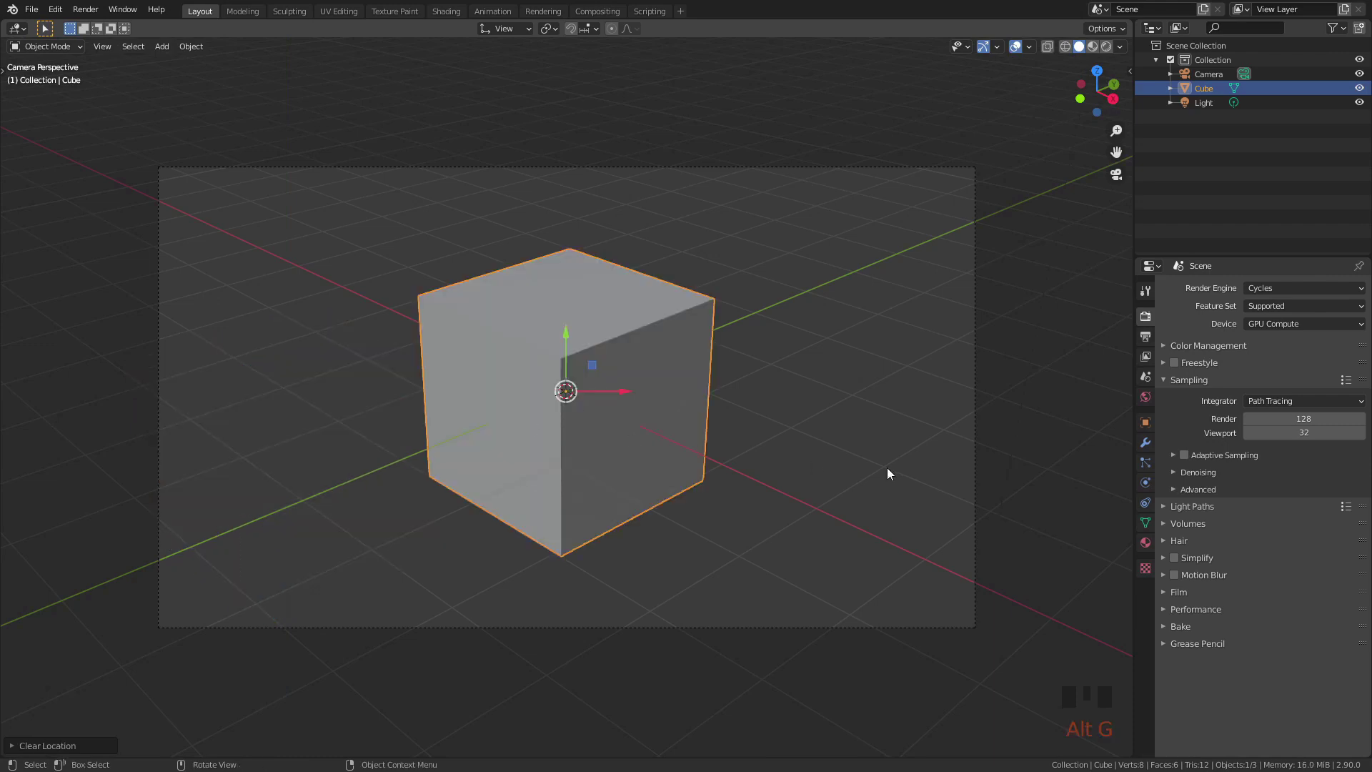
key(g)
key(z)
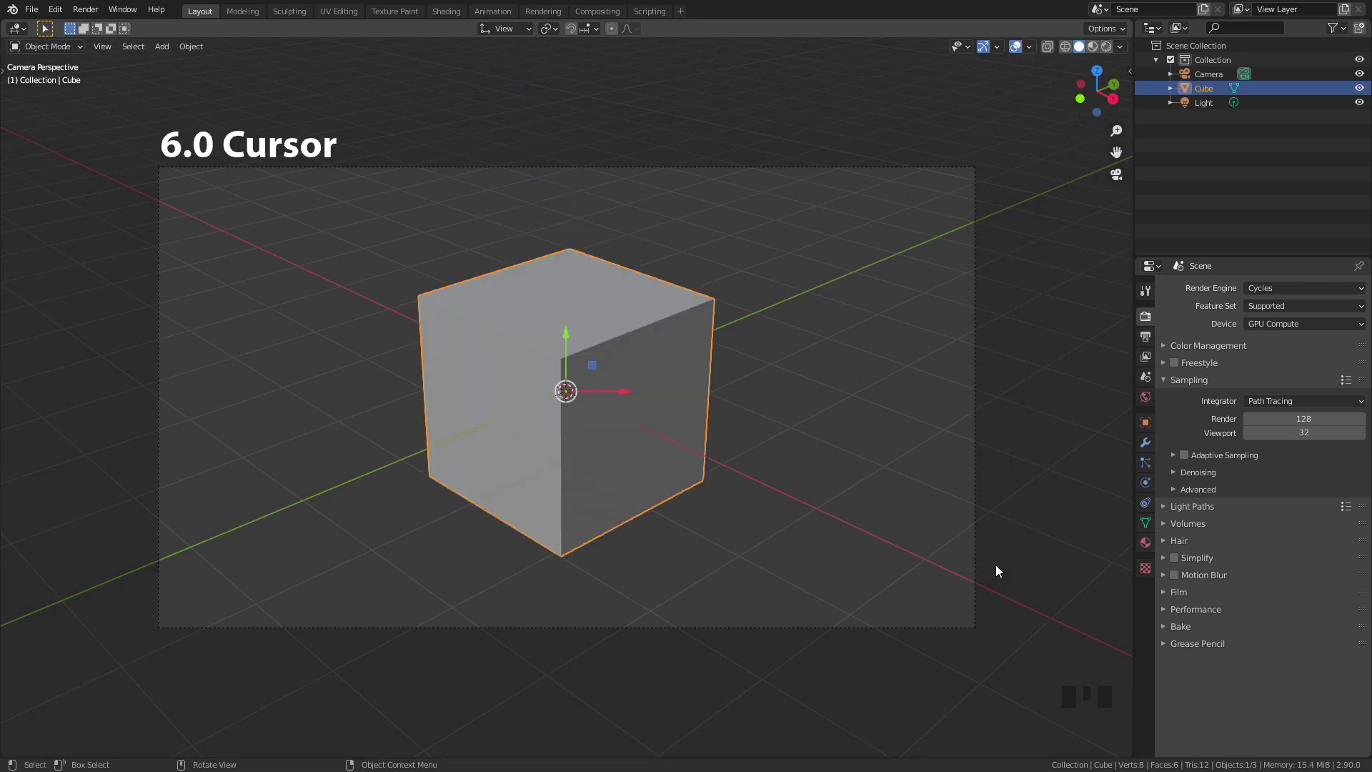
Step: Use Cursor orientation and set the 3D cursor rotation to X 41.8°, Y 58.5°, Z 48.8°
click(520, 28)
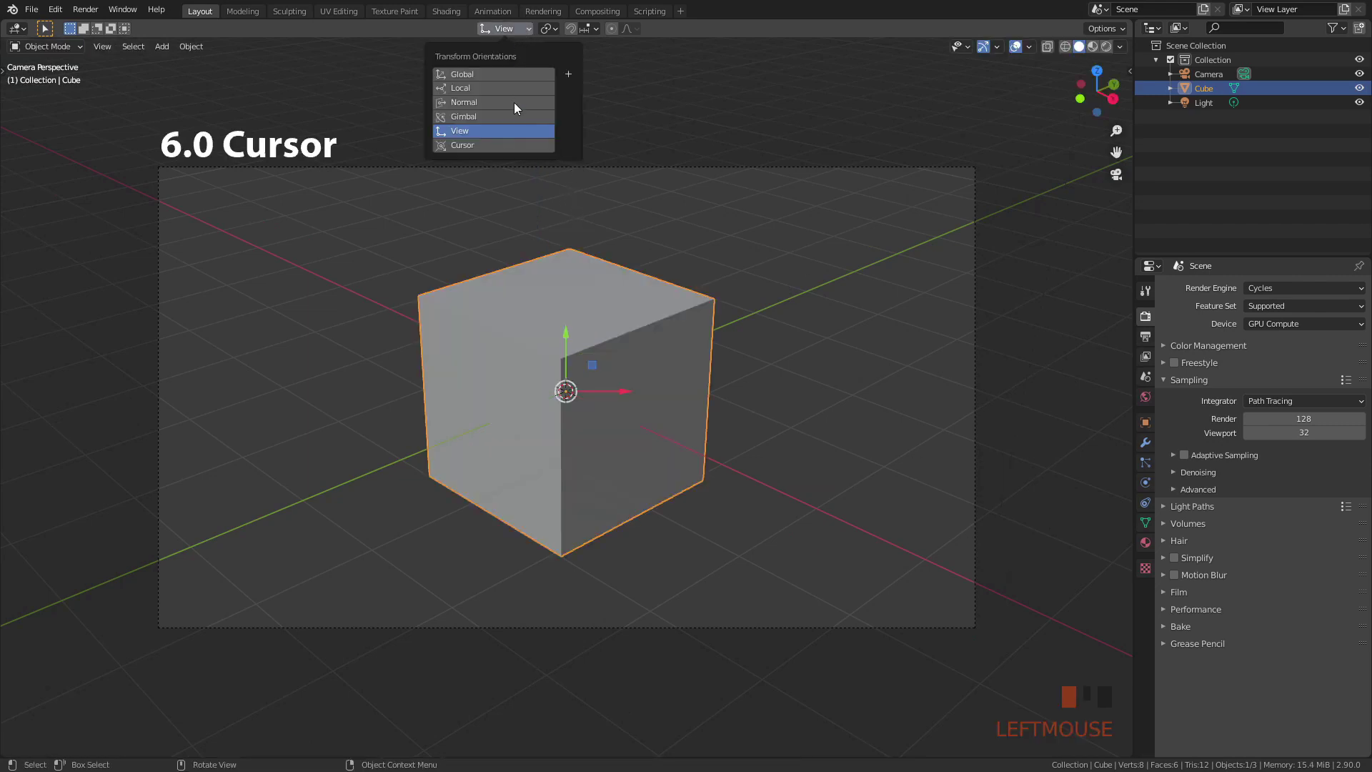
click(503, 146)
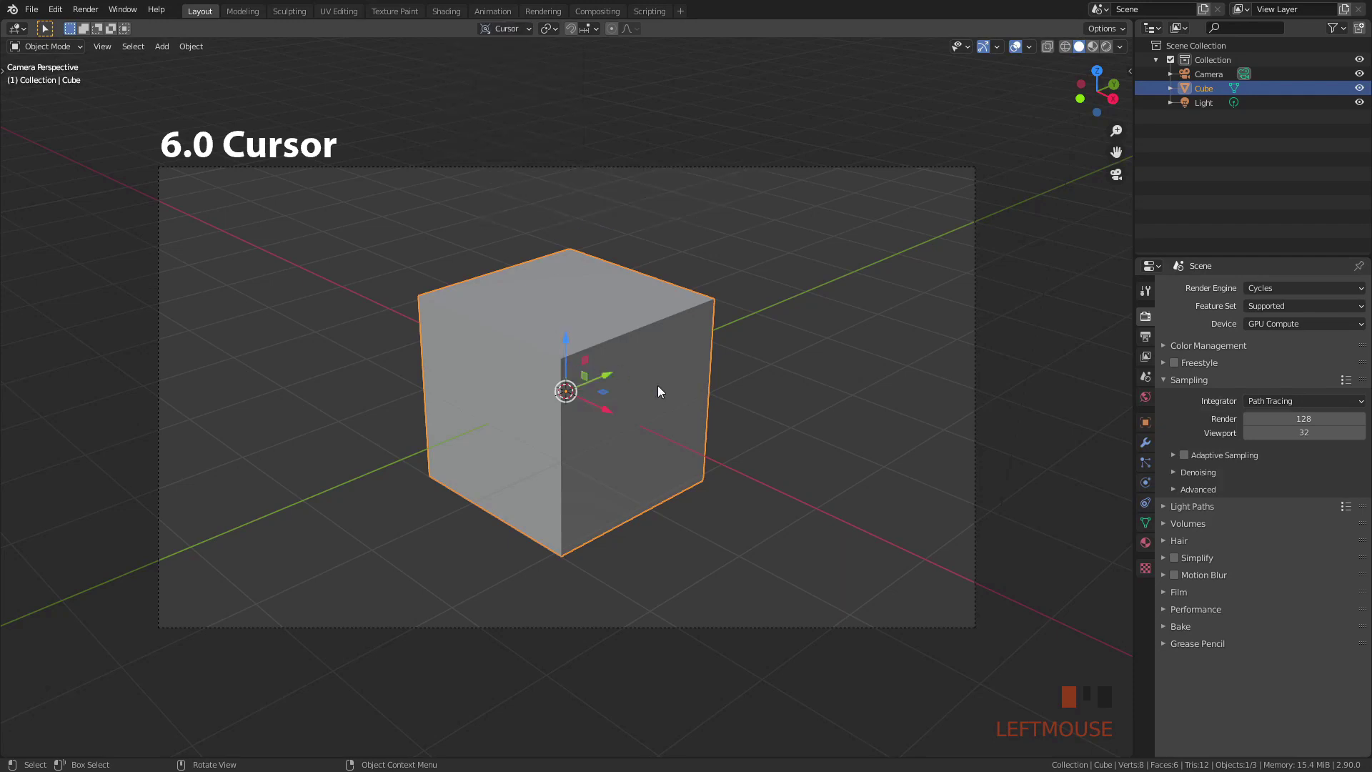
middle_drag(657, 384, 600, 434)
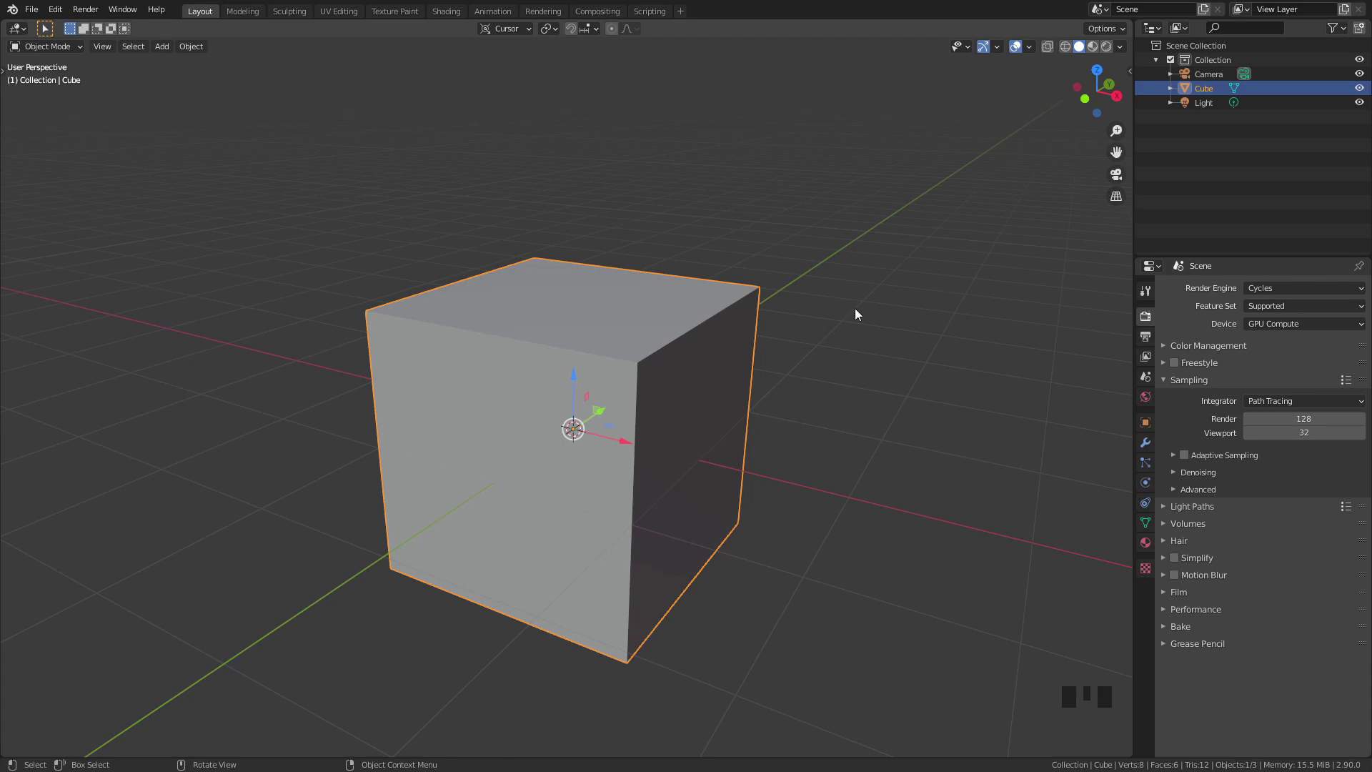
key(n)
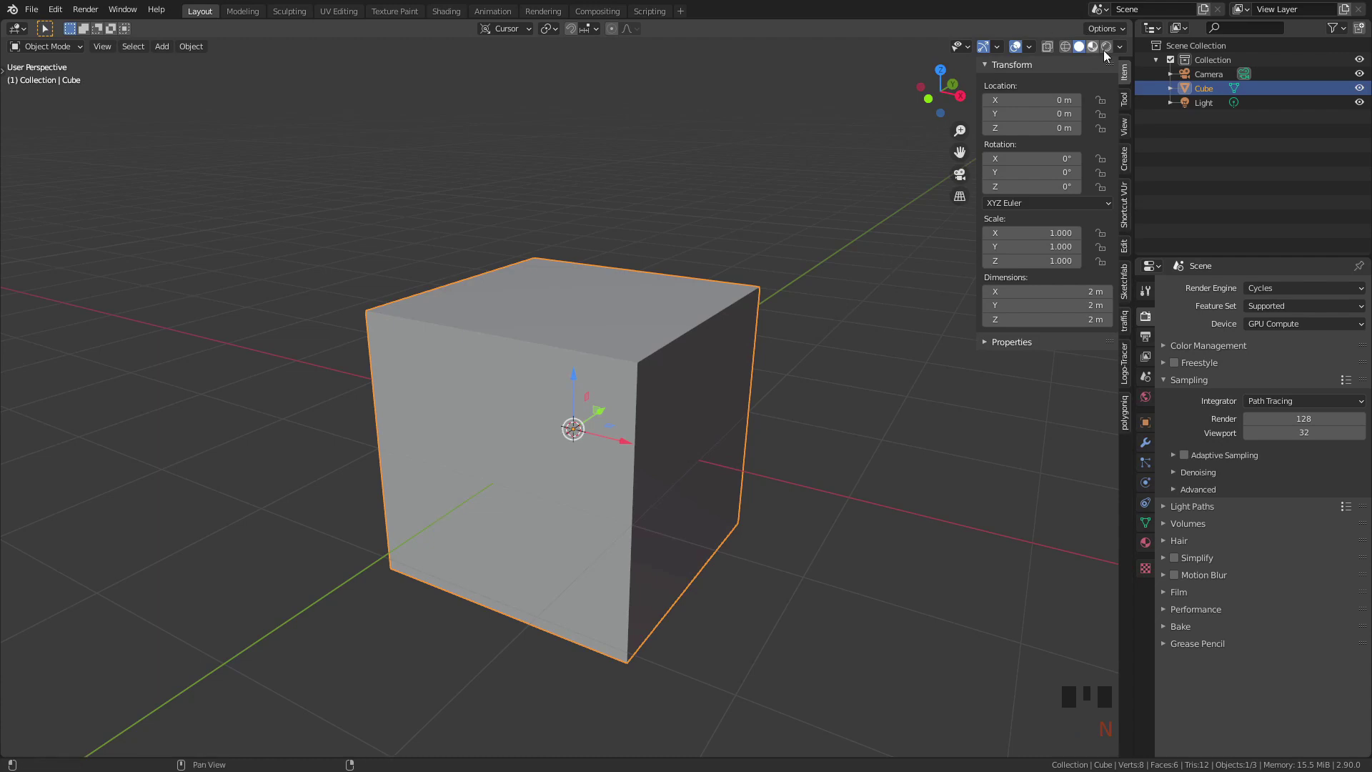
click(1124, 127)
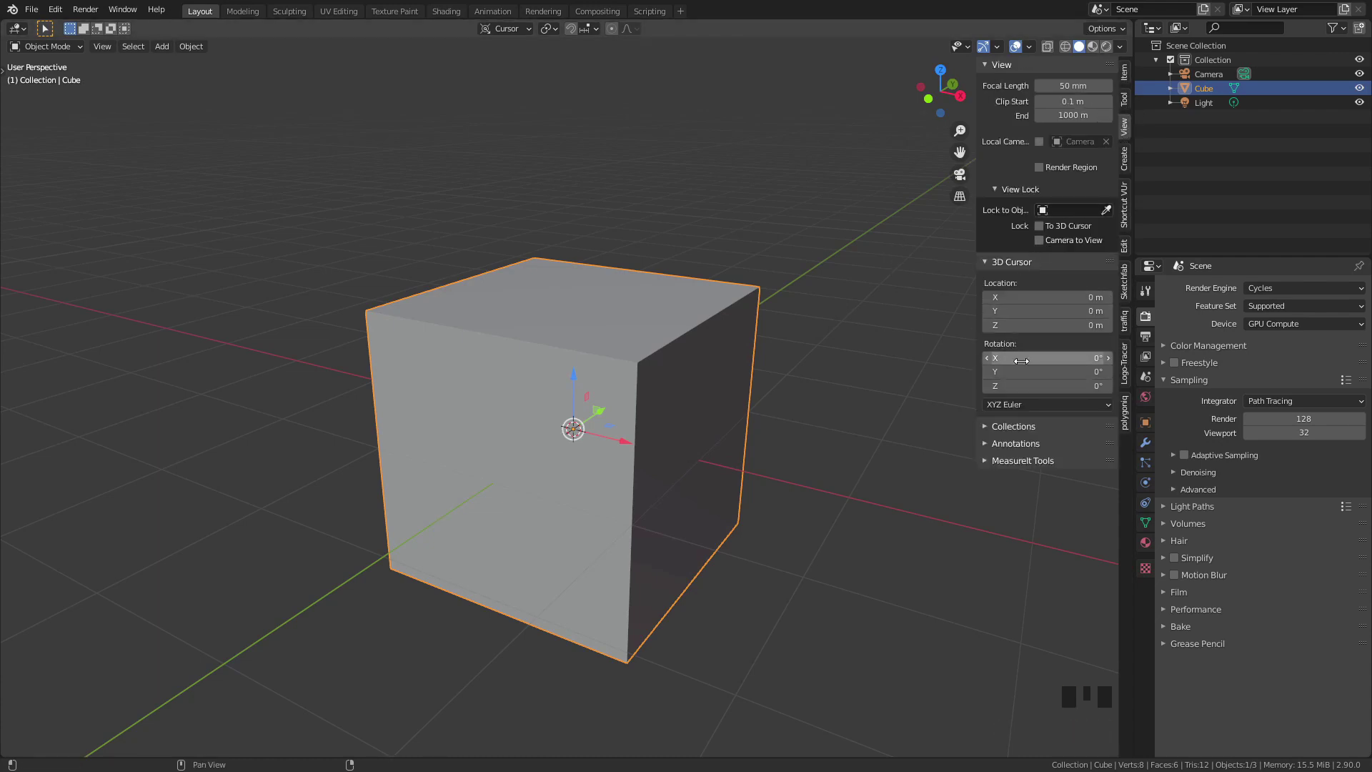
drag(1024, 386, 946, 387)
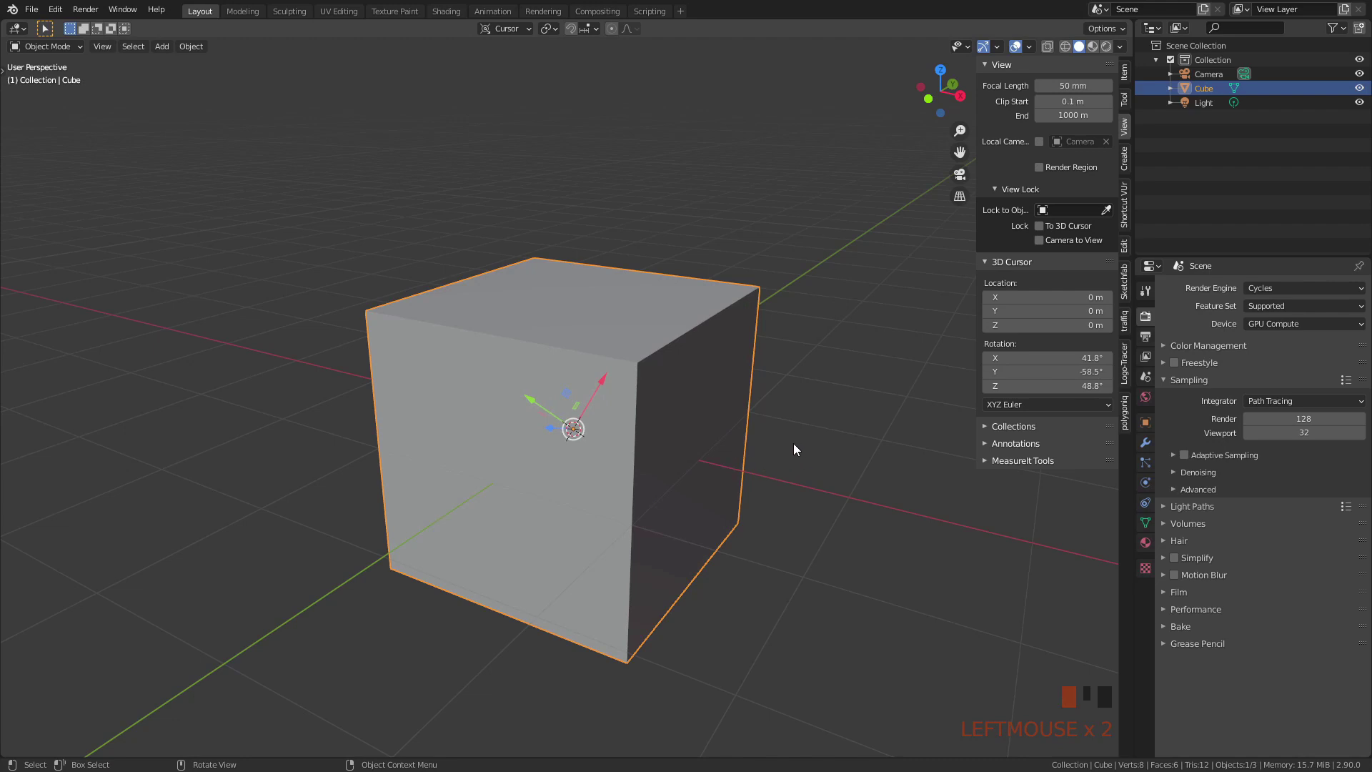
Step: In Edit Mode with face selection, select only the cube's top face
shift+middle_drag(793, 449, 693, 490)
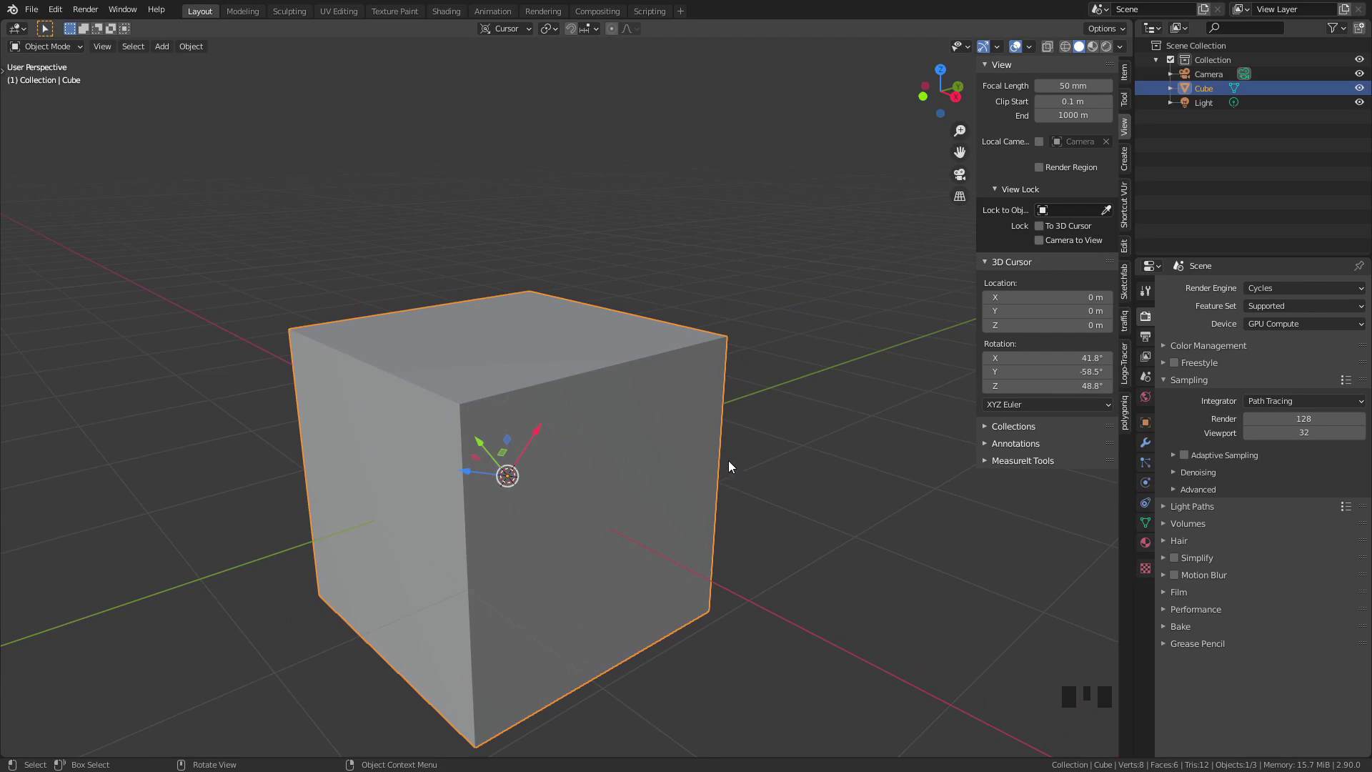
key(Tab)
key(3)
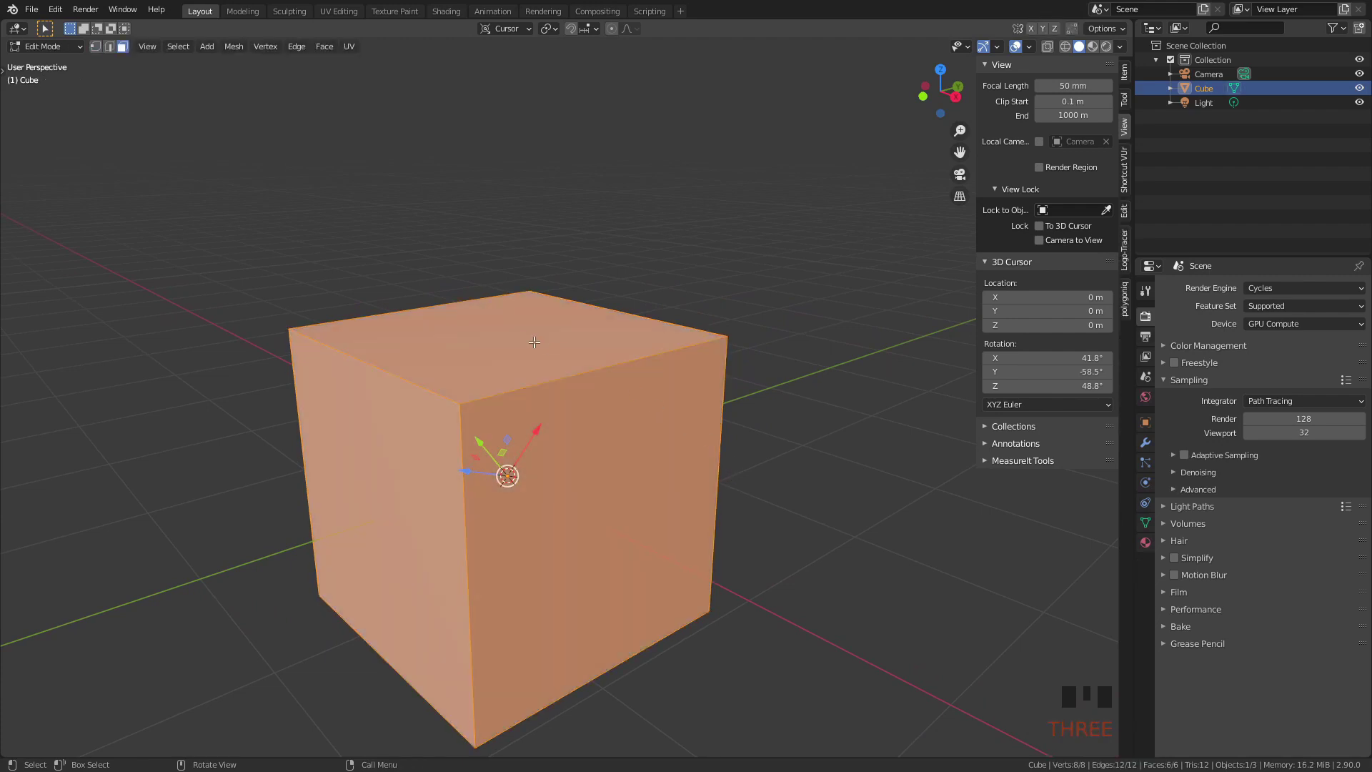
click(532, 342)
shift+middle_drag(583, 319, 600, 431)
Step: Extrude the top face diagonally along the 3D cursor's X axis (X pressed twice)
key(e)
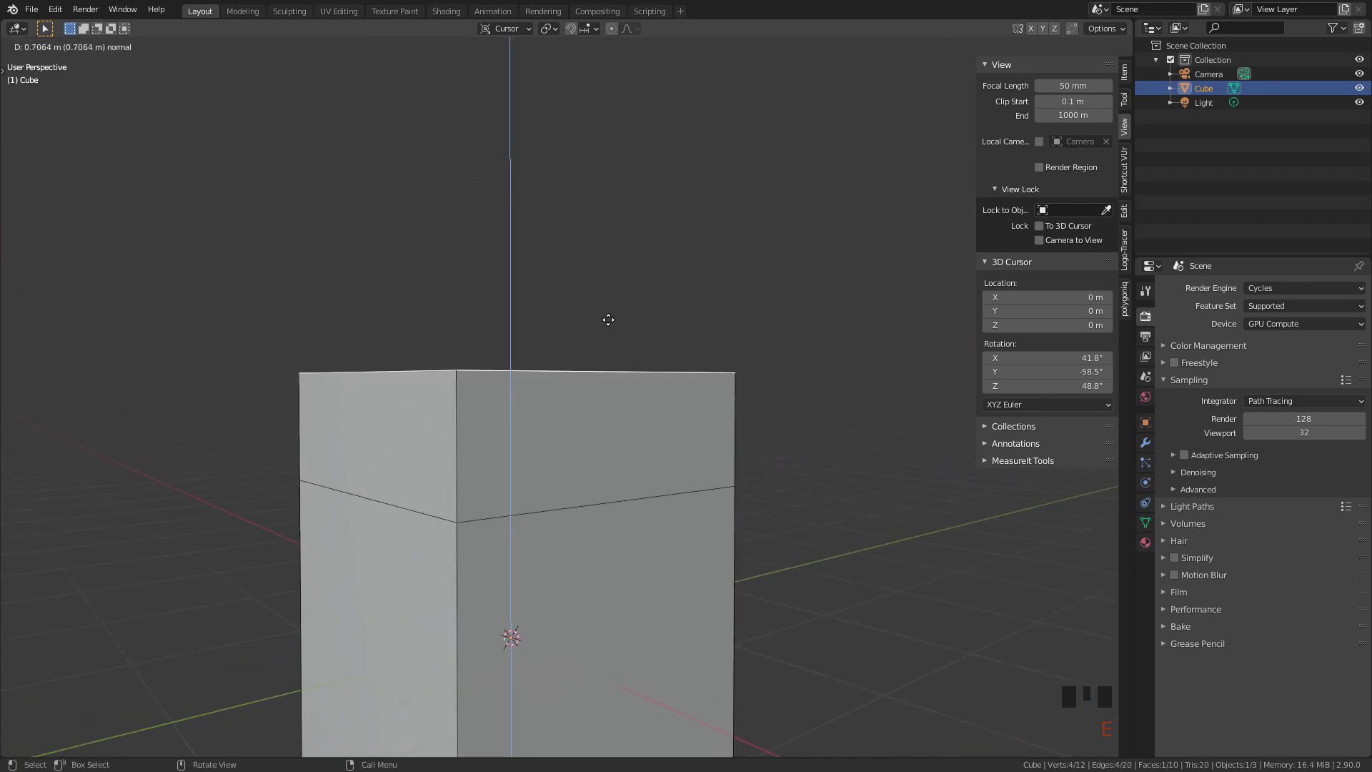
key(x)
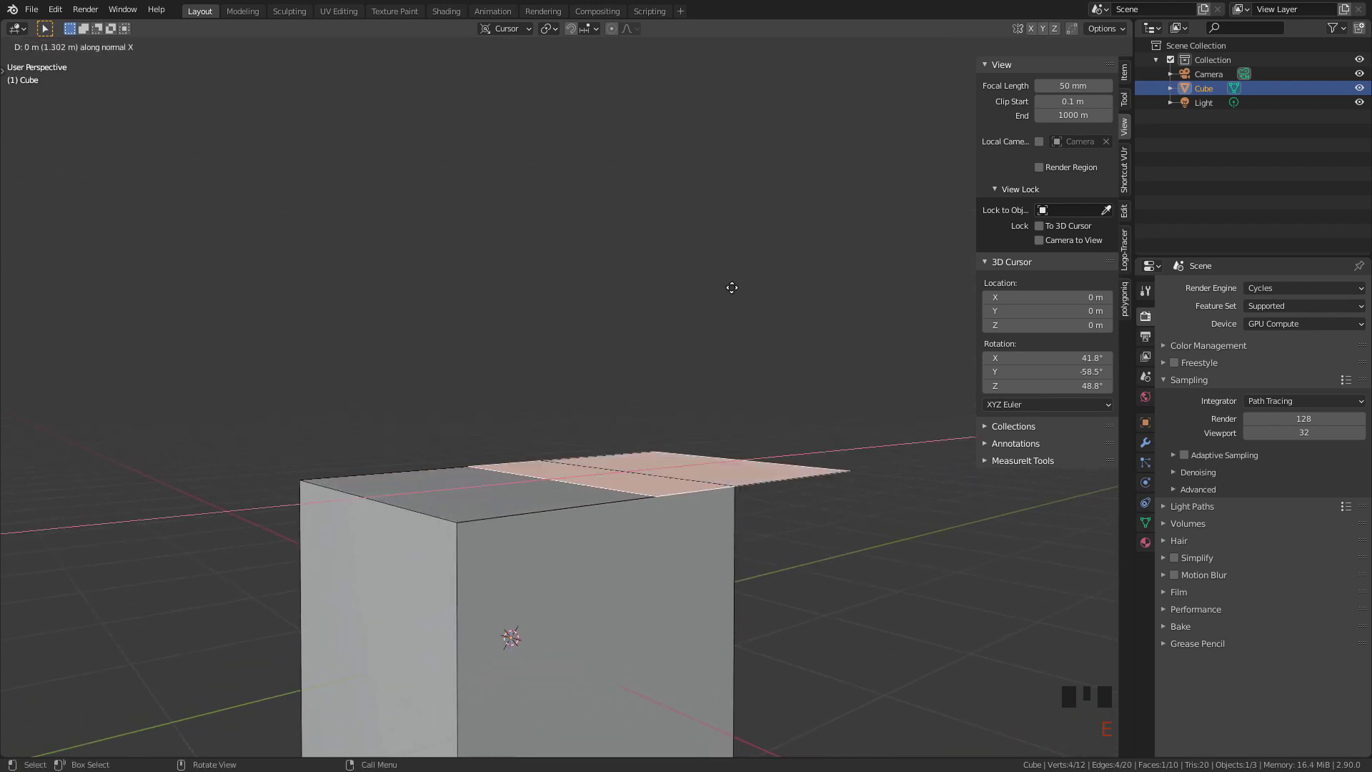
key(x)
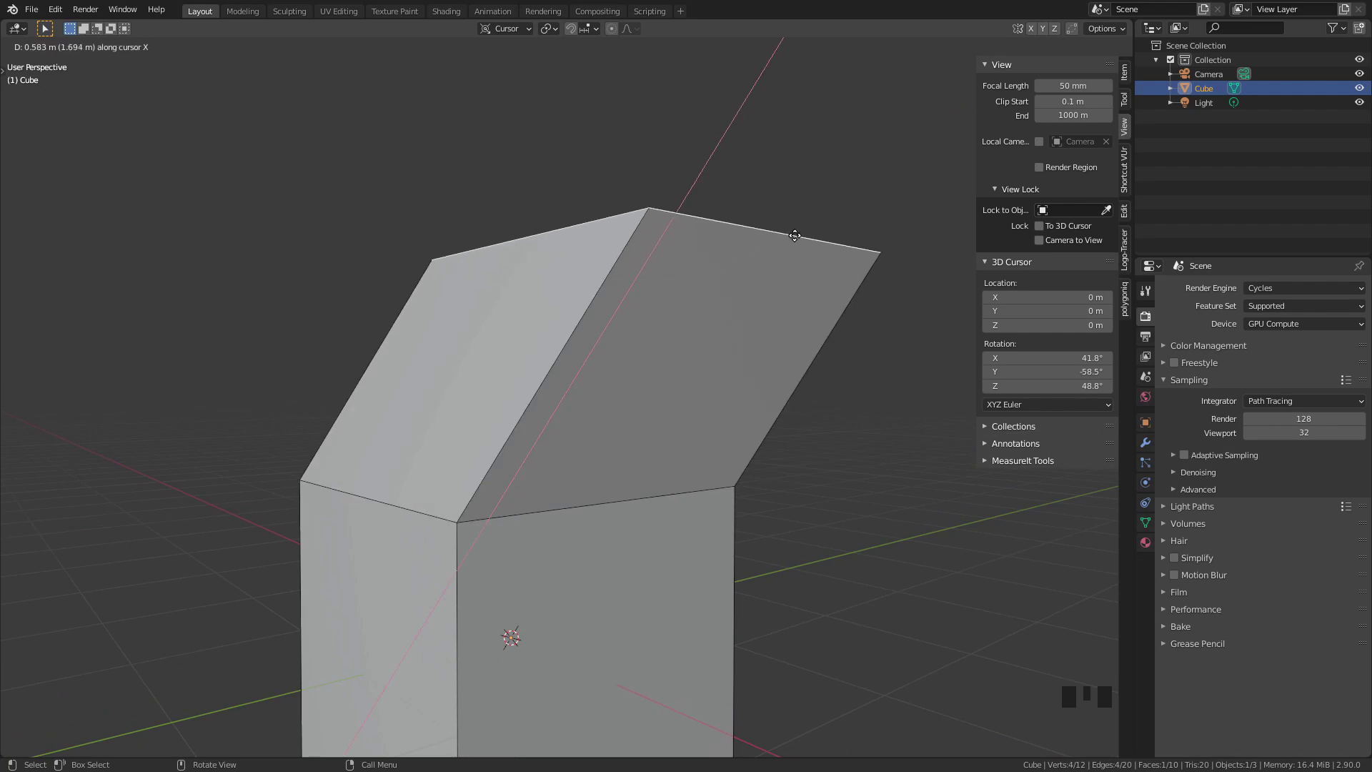
click(813, 195)
middle_drag(850, 243, 790, 315)
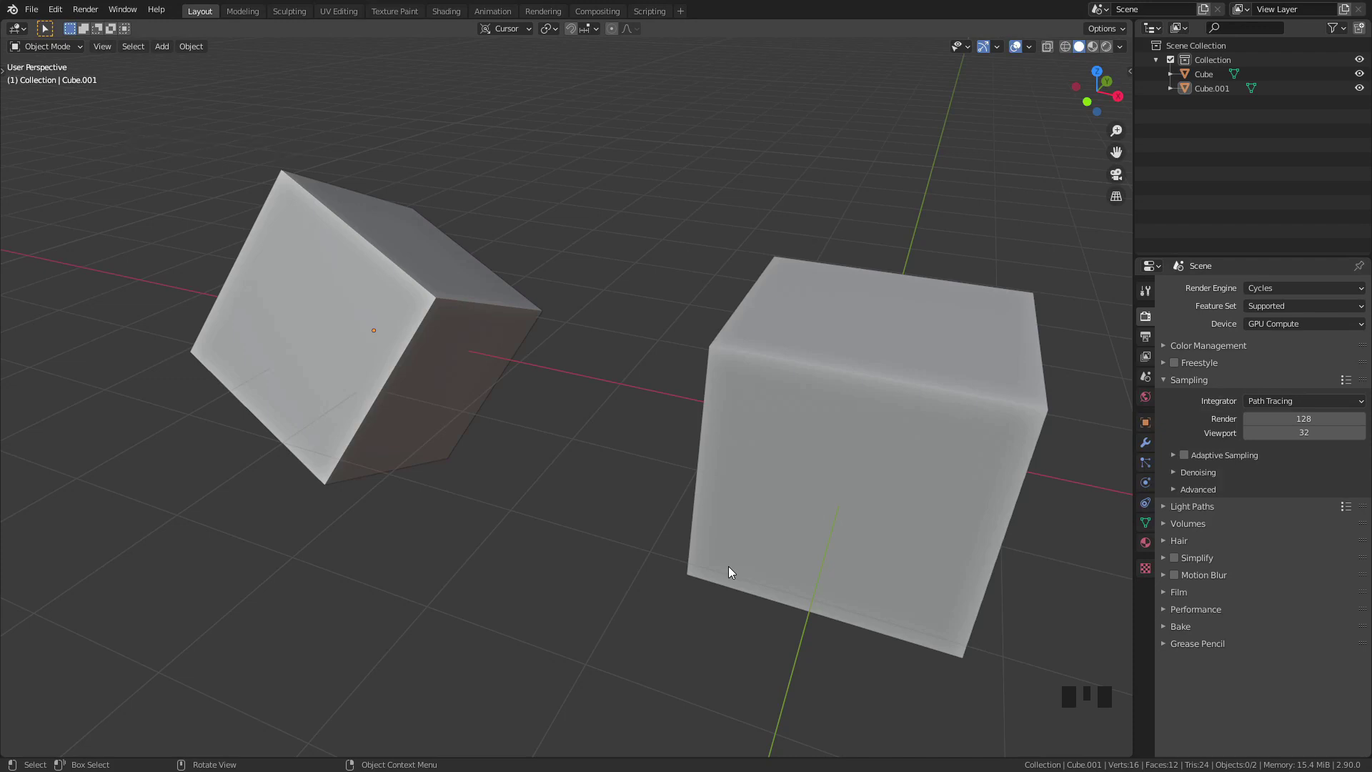
Step: Create a custom transform orientation from the tilted Cube.001 and name it 'Orientation1'
click(345, 262)
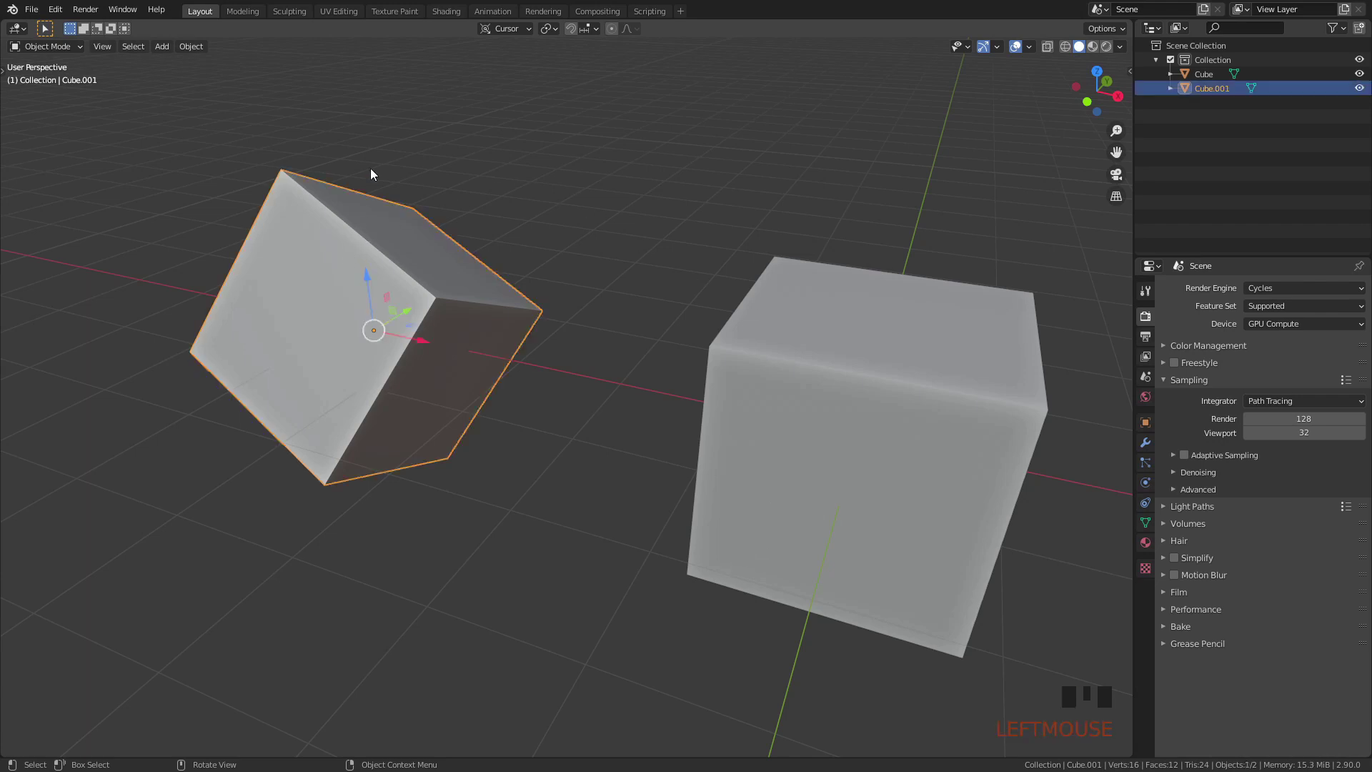
click(513, 33)
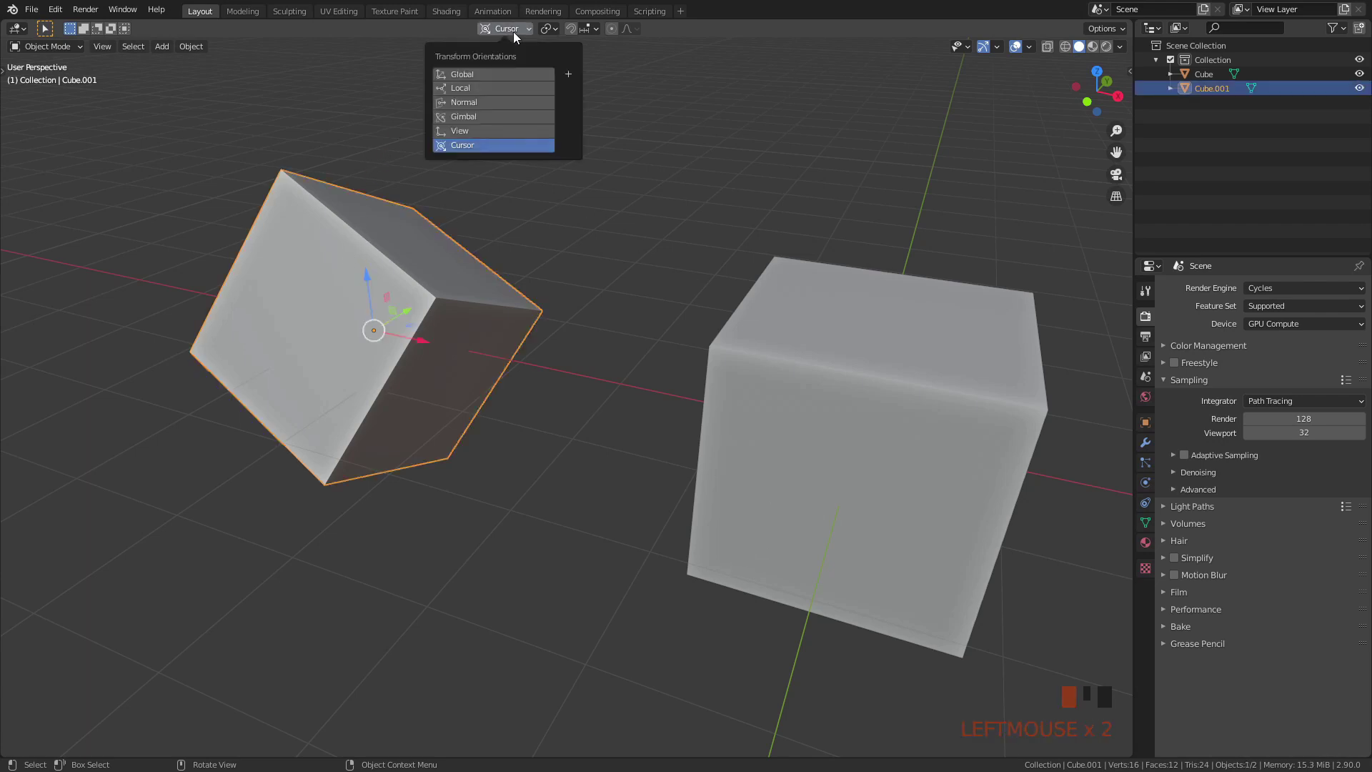
click(569, 75)
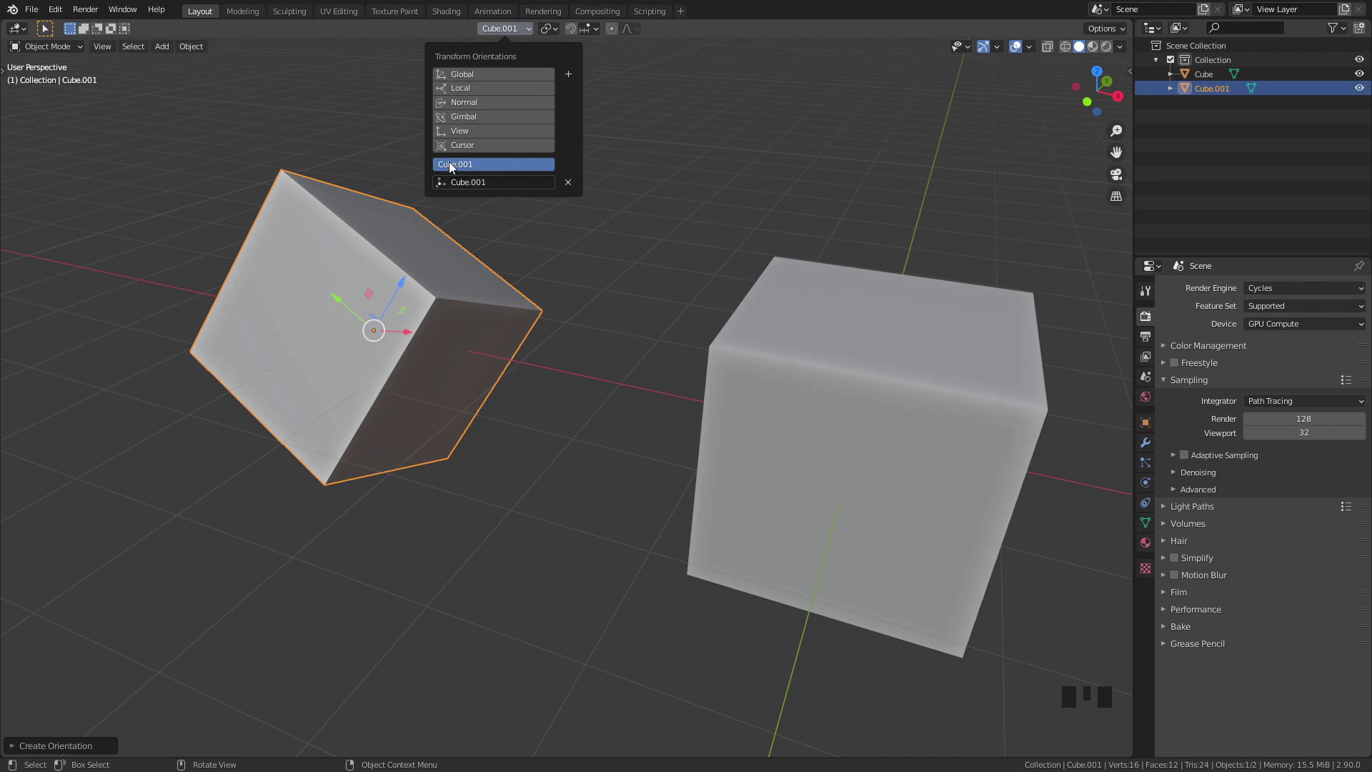
click(485, 183)
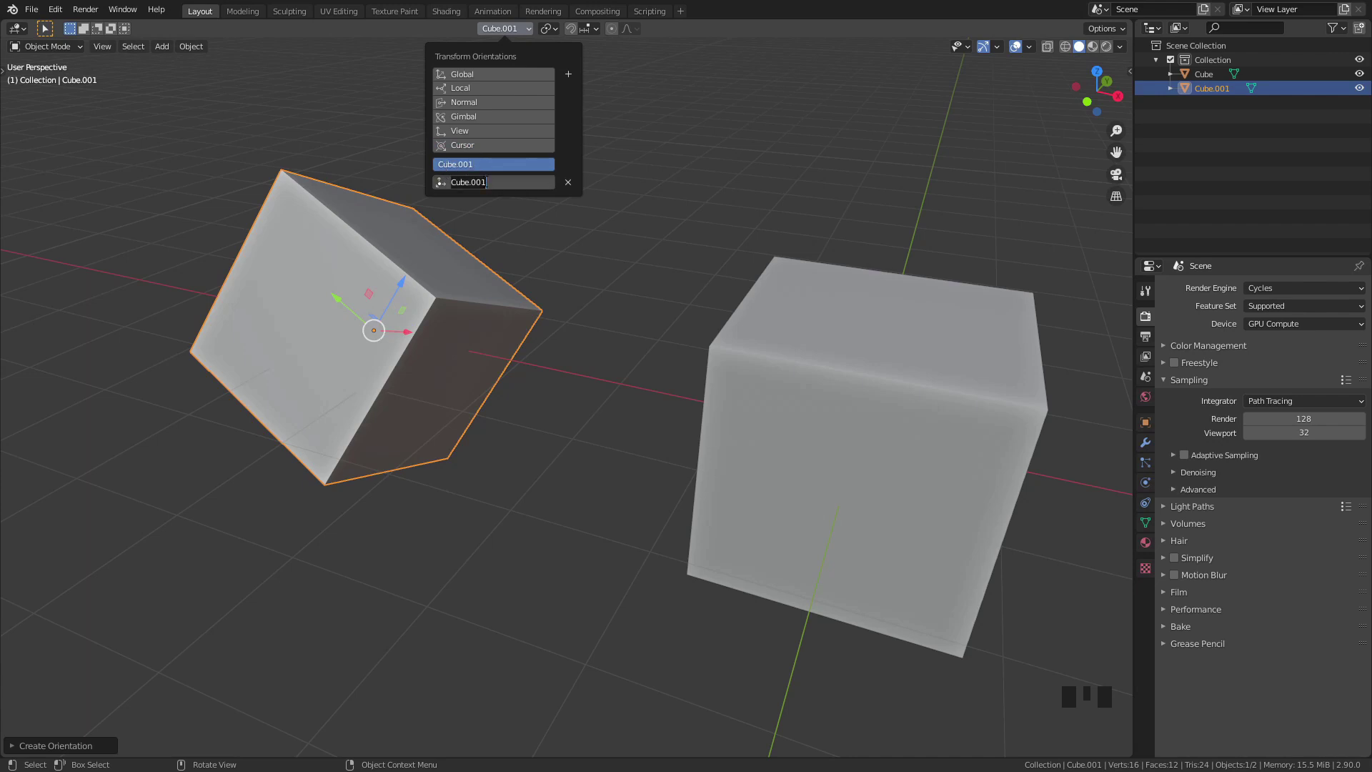
text(Orientation1)
key(Return)
Step: Select the upright Cube and move it along Orientation1's tilted axes
middle_drag(589, 353, 573, 343)
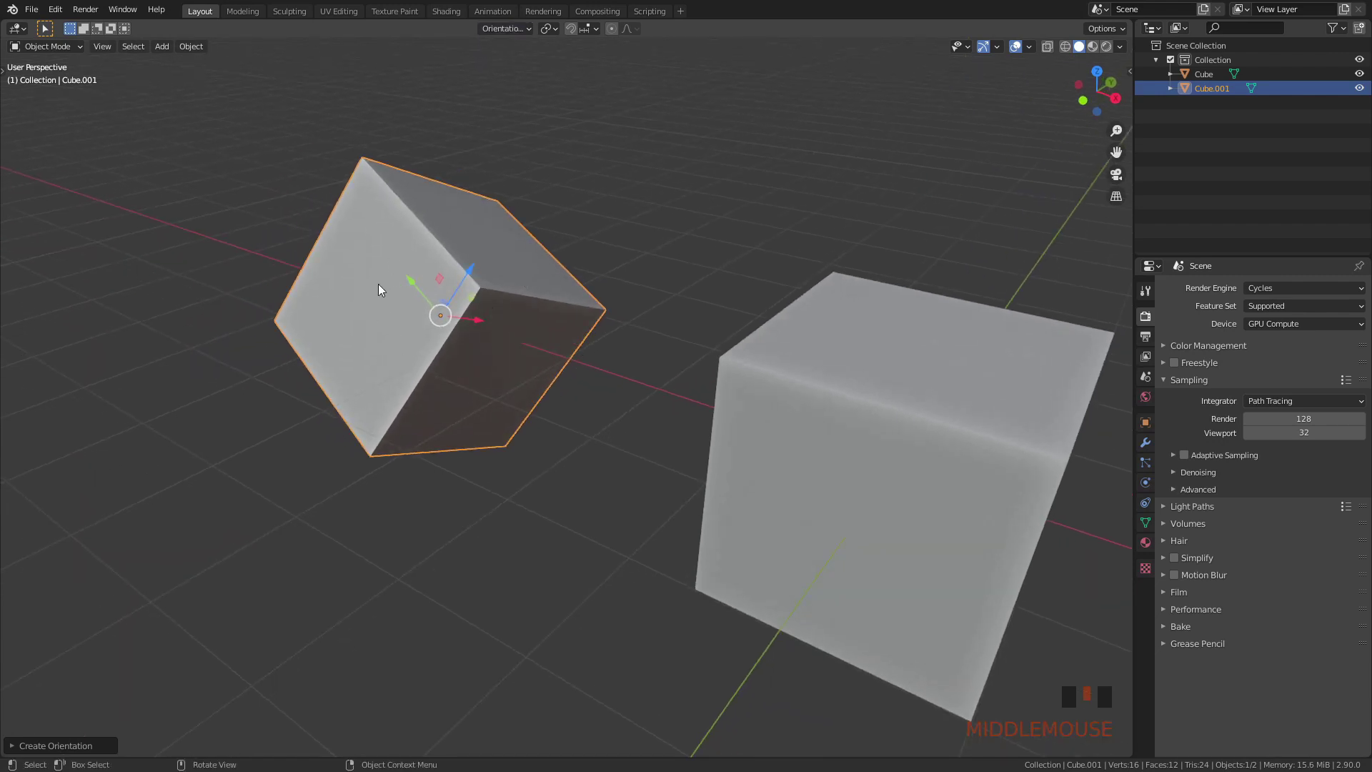
click(900, 387)
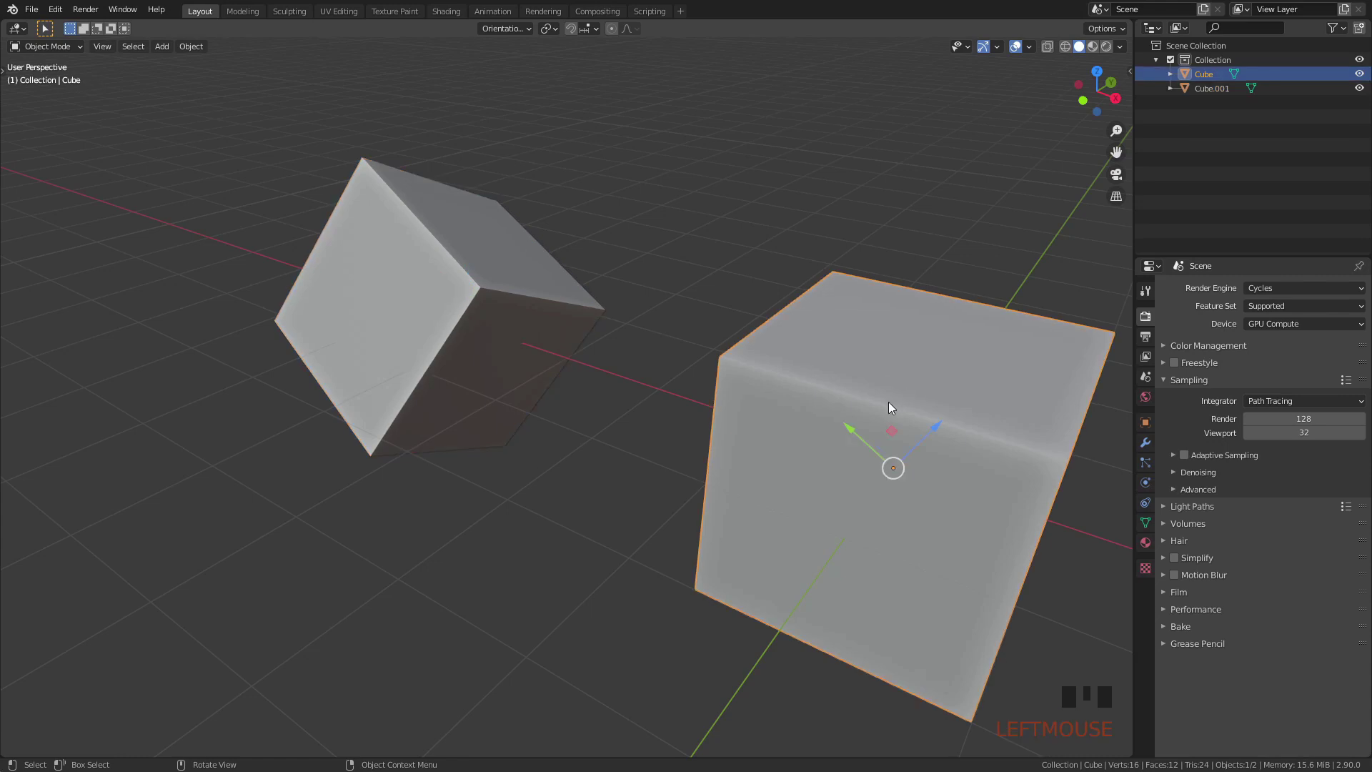
middle_drag(888, 401, 798, 333)
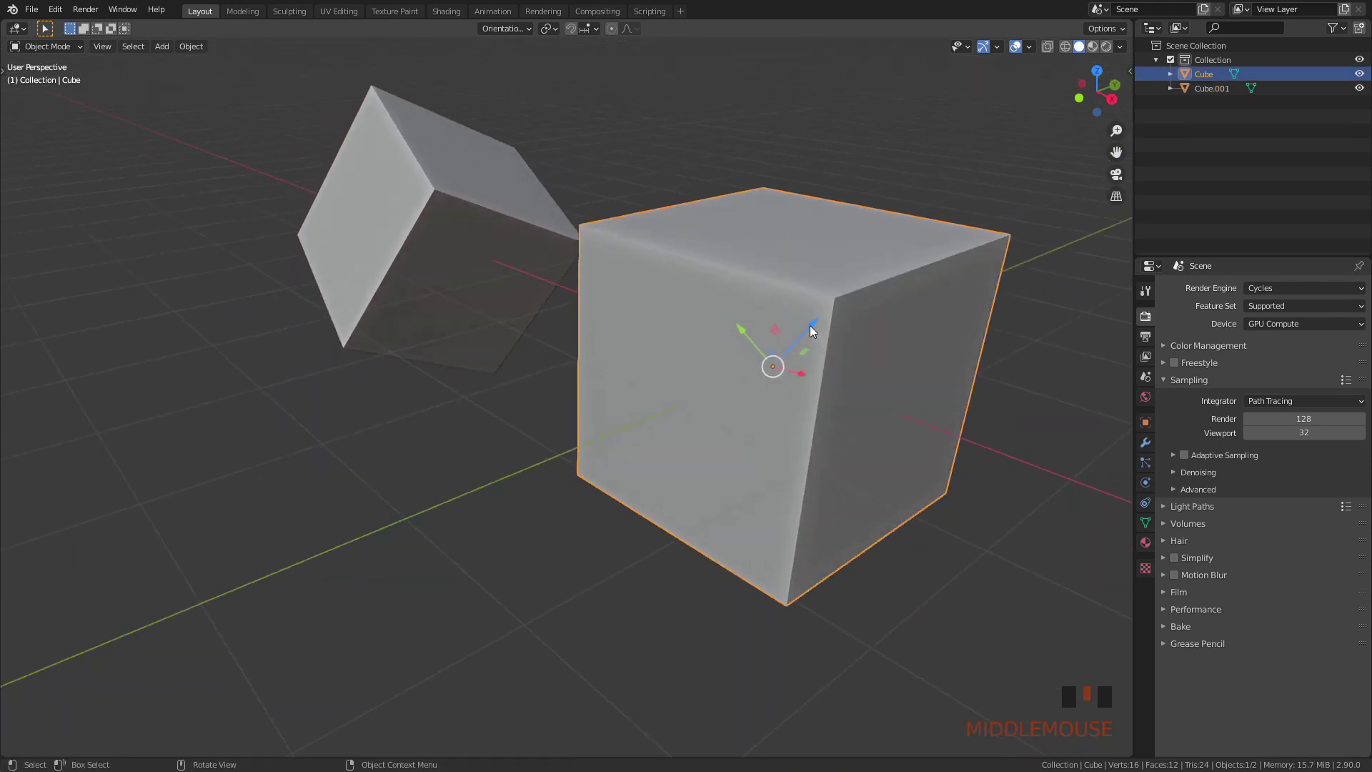
drag(811, 329, 621, 350)
double_click(649, 420)
drag(684, 432, 626, 389)
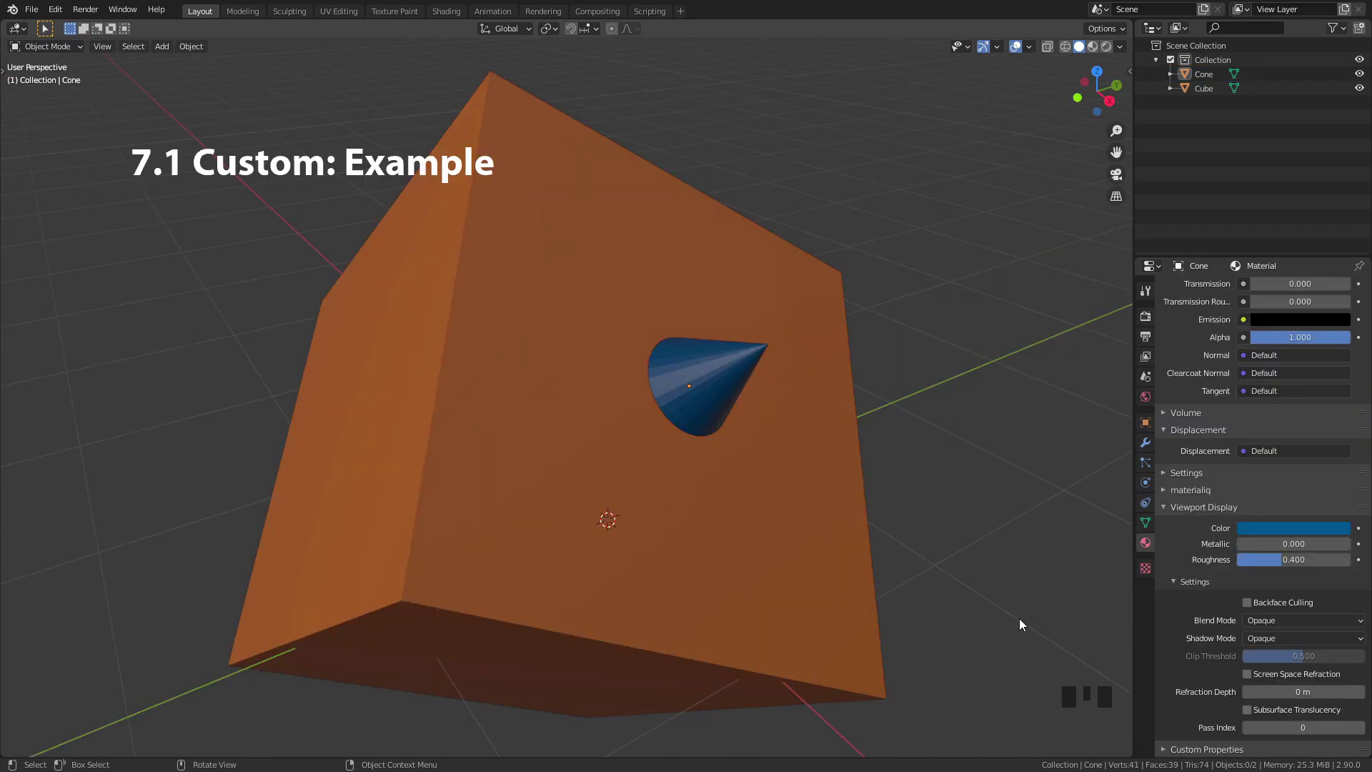
Step: Select the blue cone and change the transform orientation from Global to Local
click(722, 368)
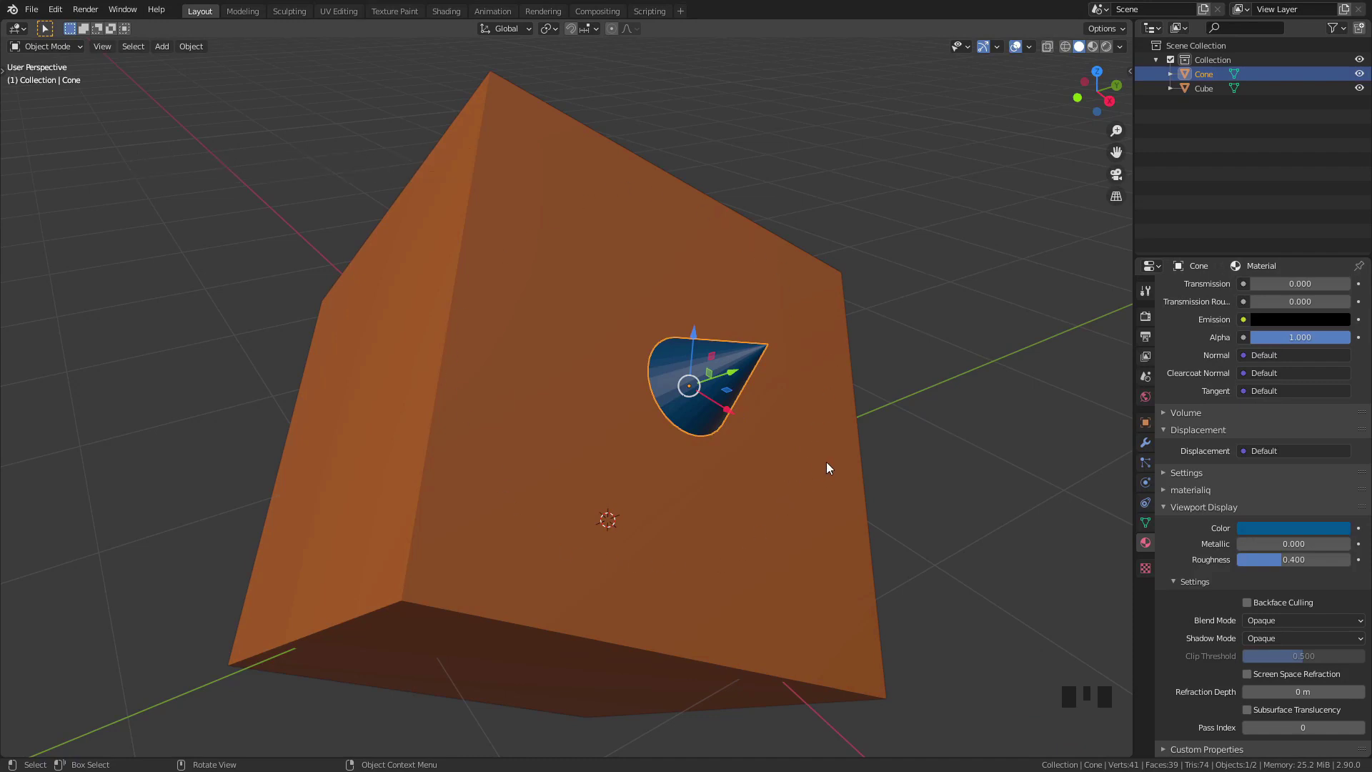
middle_drag(827, 463, 784, 423)
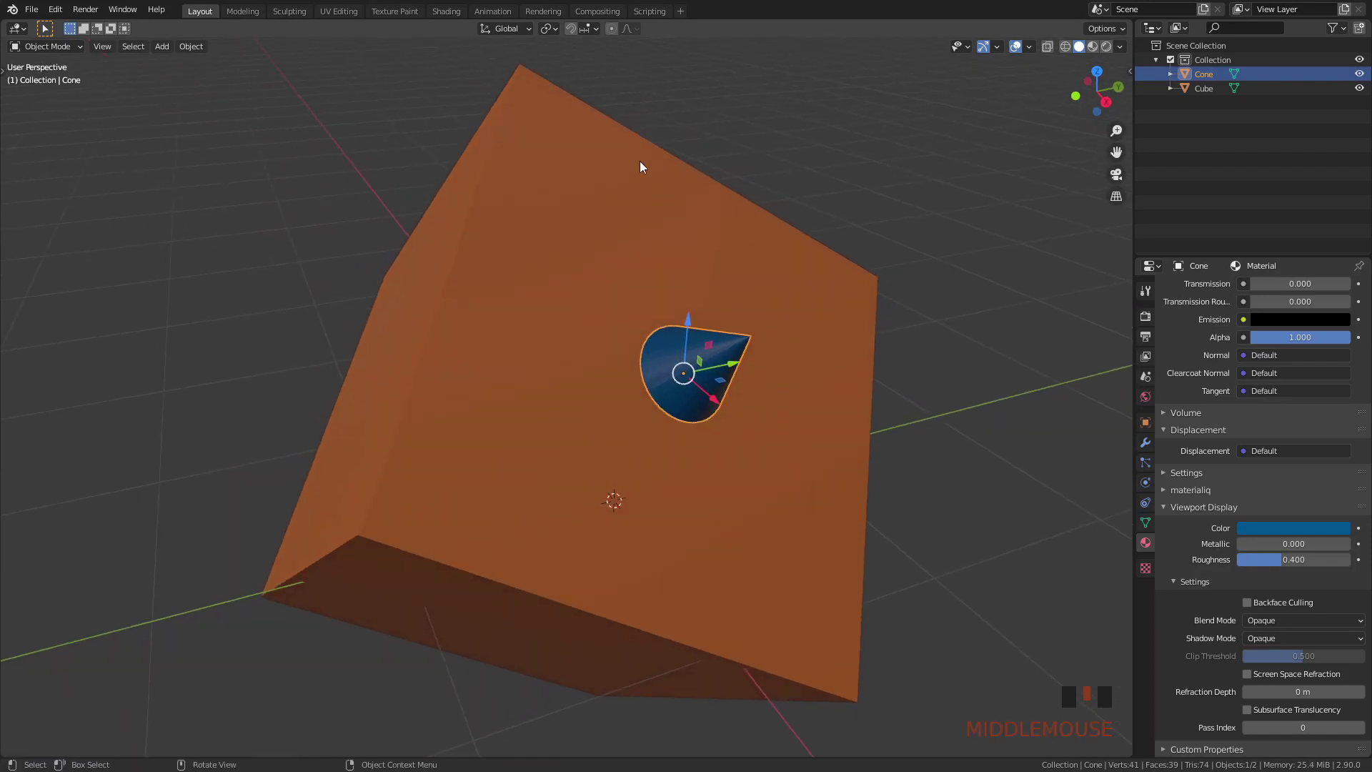
click(507, 28)
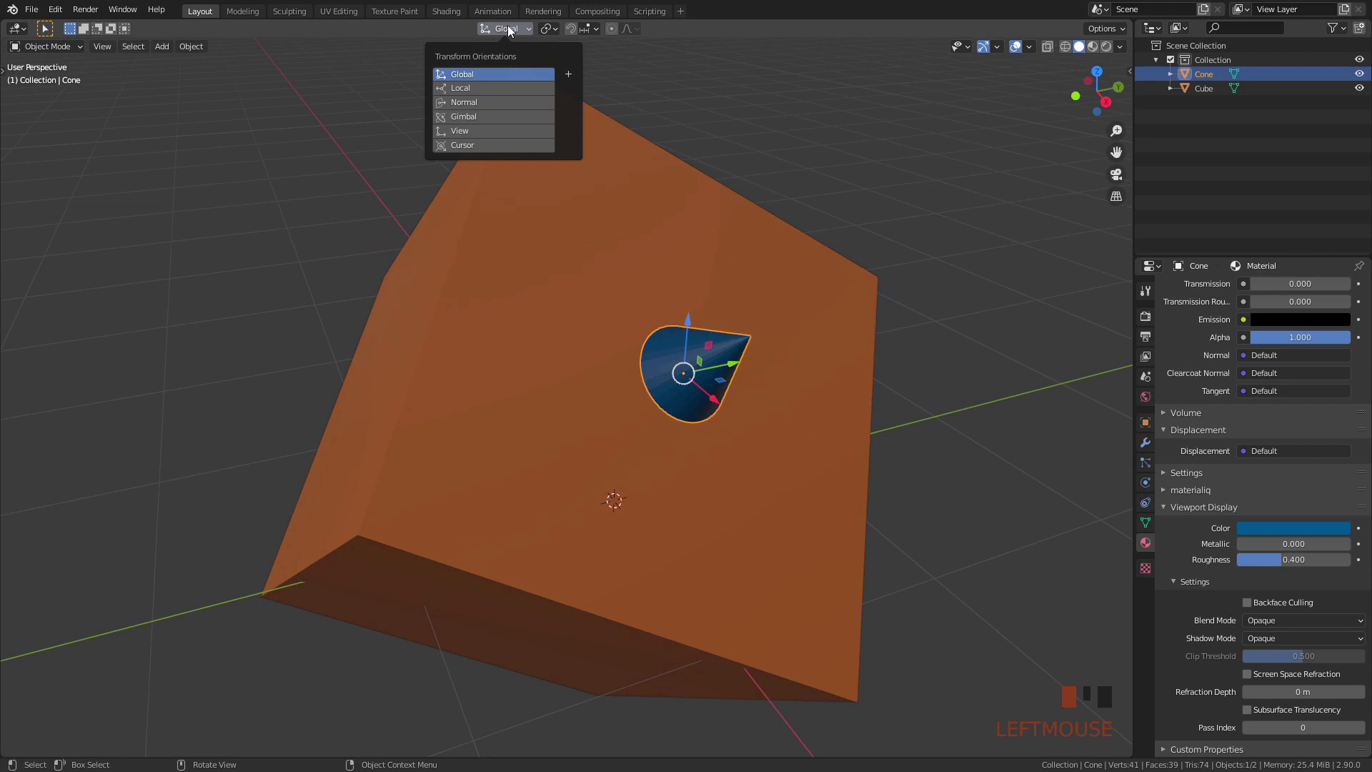
click(506, 89)
middle_drag(683, 411, 701, 423)
scroll(722, 393, up, 2)
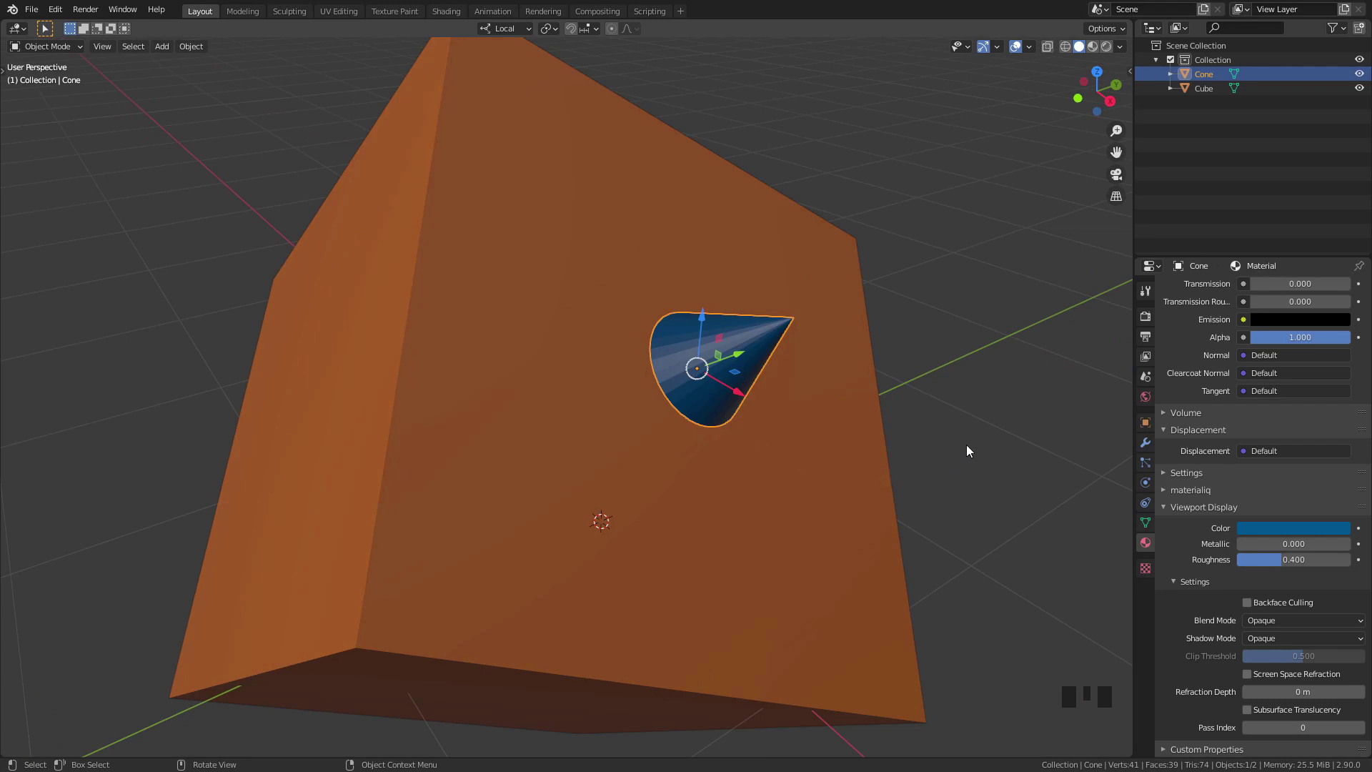
Step: Build a 'Face' orientation from the cube face holding the cone, then exit Edit Mode
click(683, 232)
key(Tab)
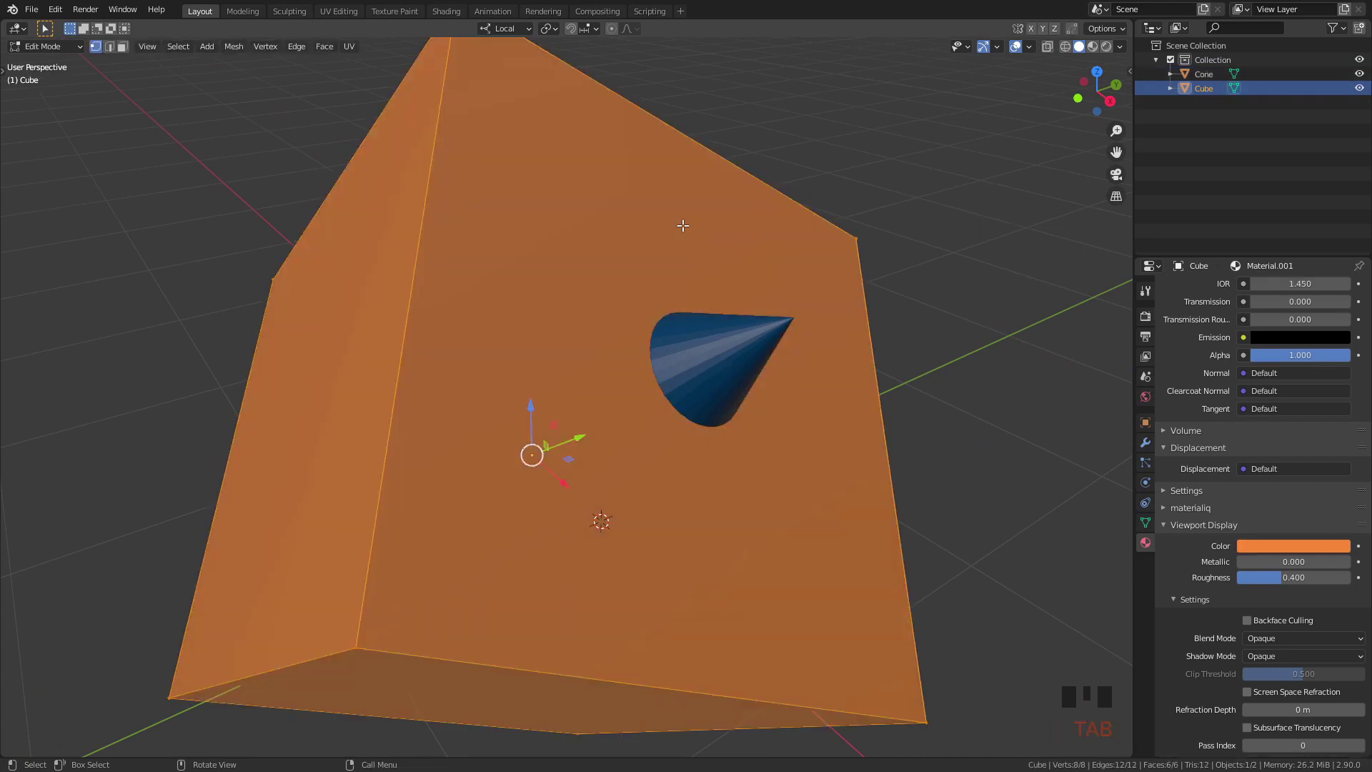
key(3)
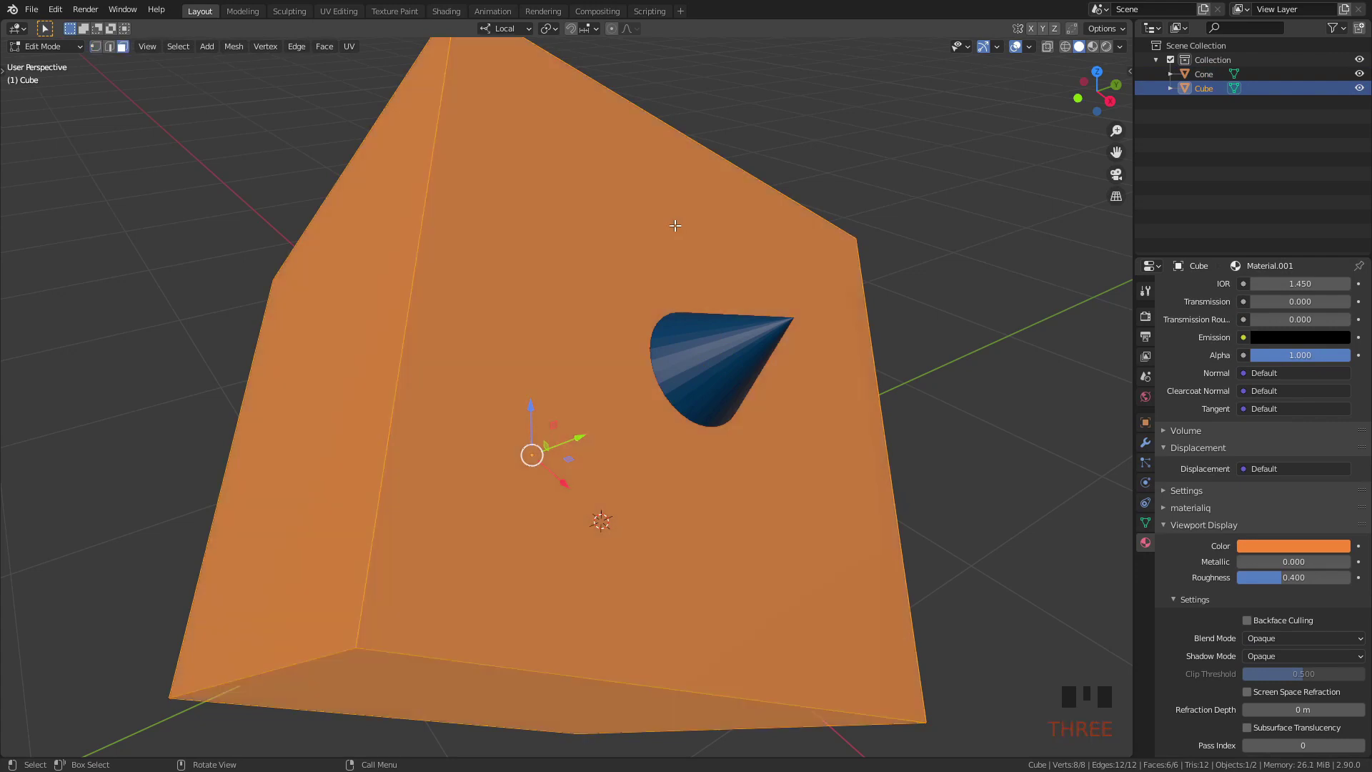
click(608, 226)
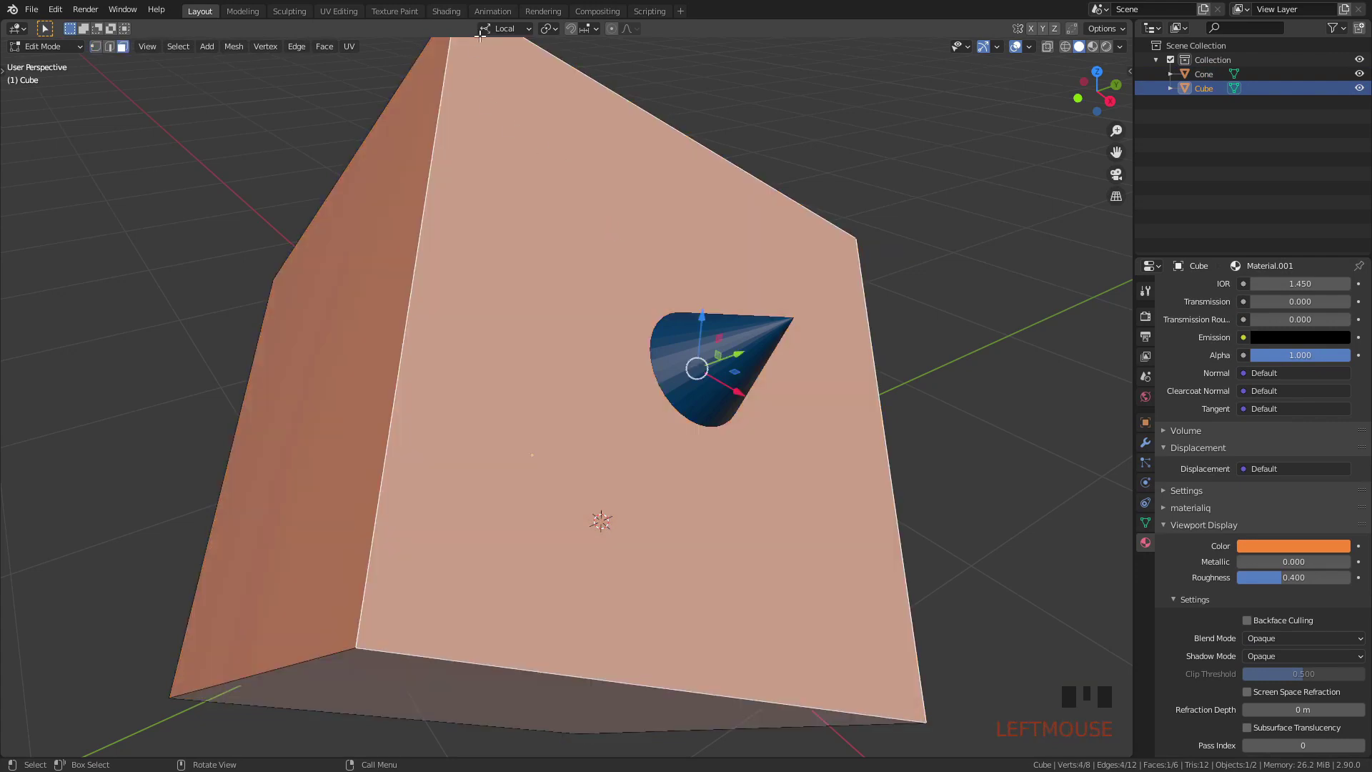
click(500, 29)
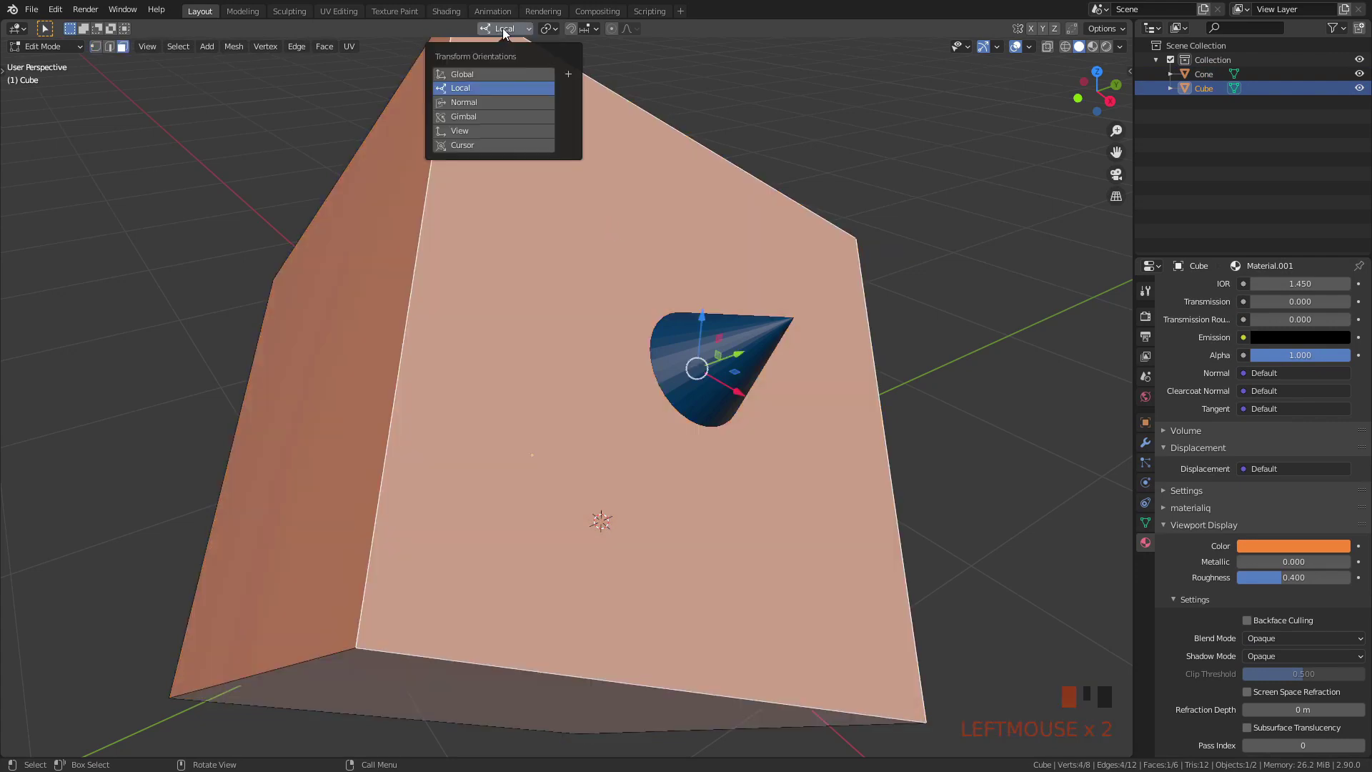
click(569, 75)
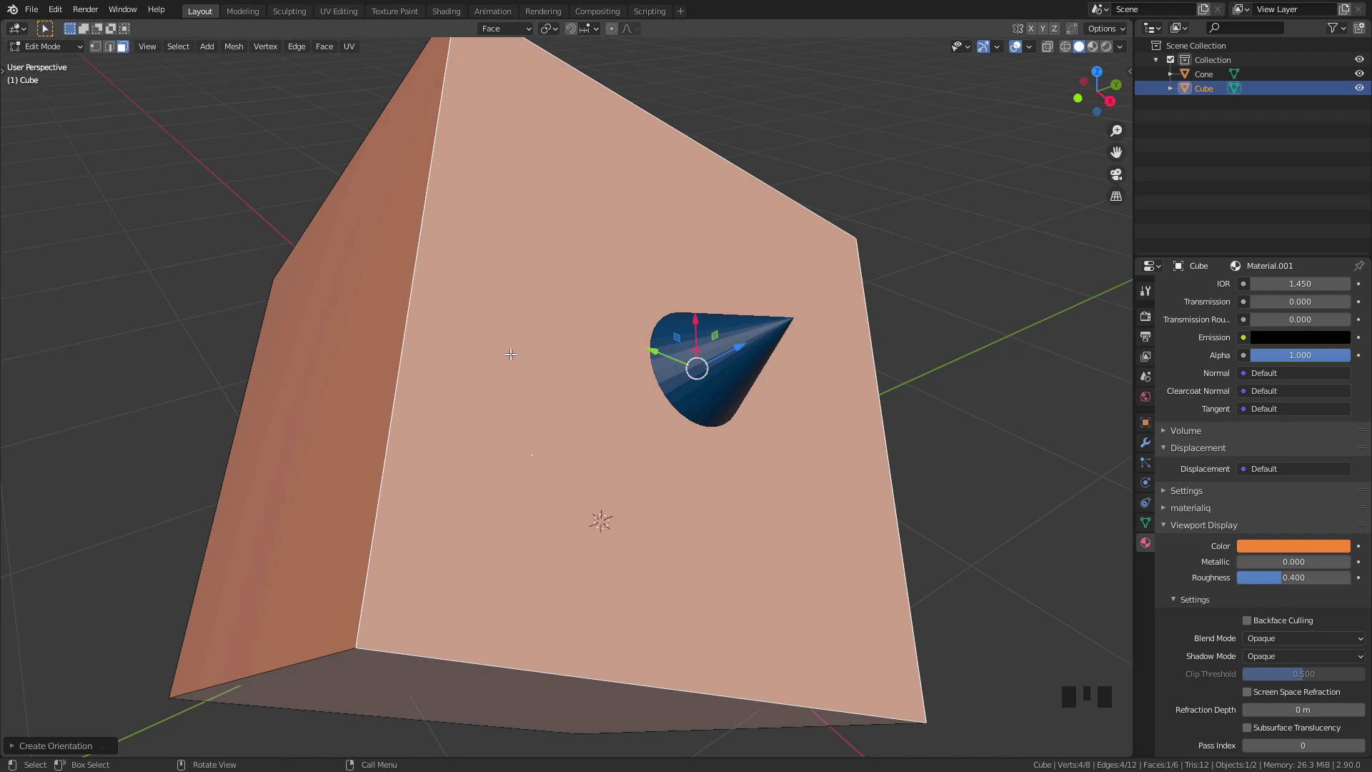
key(Tab)
Step: Slide the cone along the Face X and Y axes up to the cube's top edge
click(717, 354)
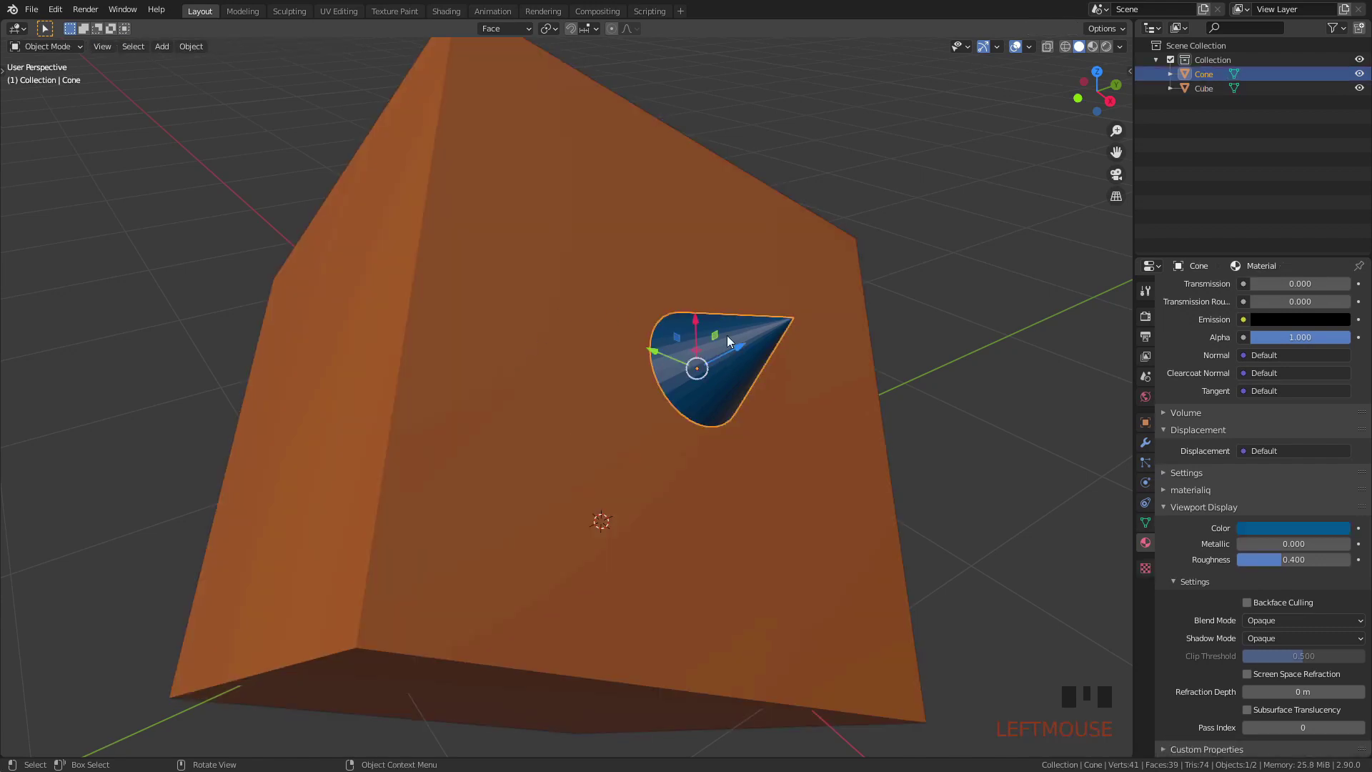
middle_drag(726, 336, 816, 288)
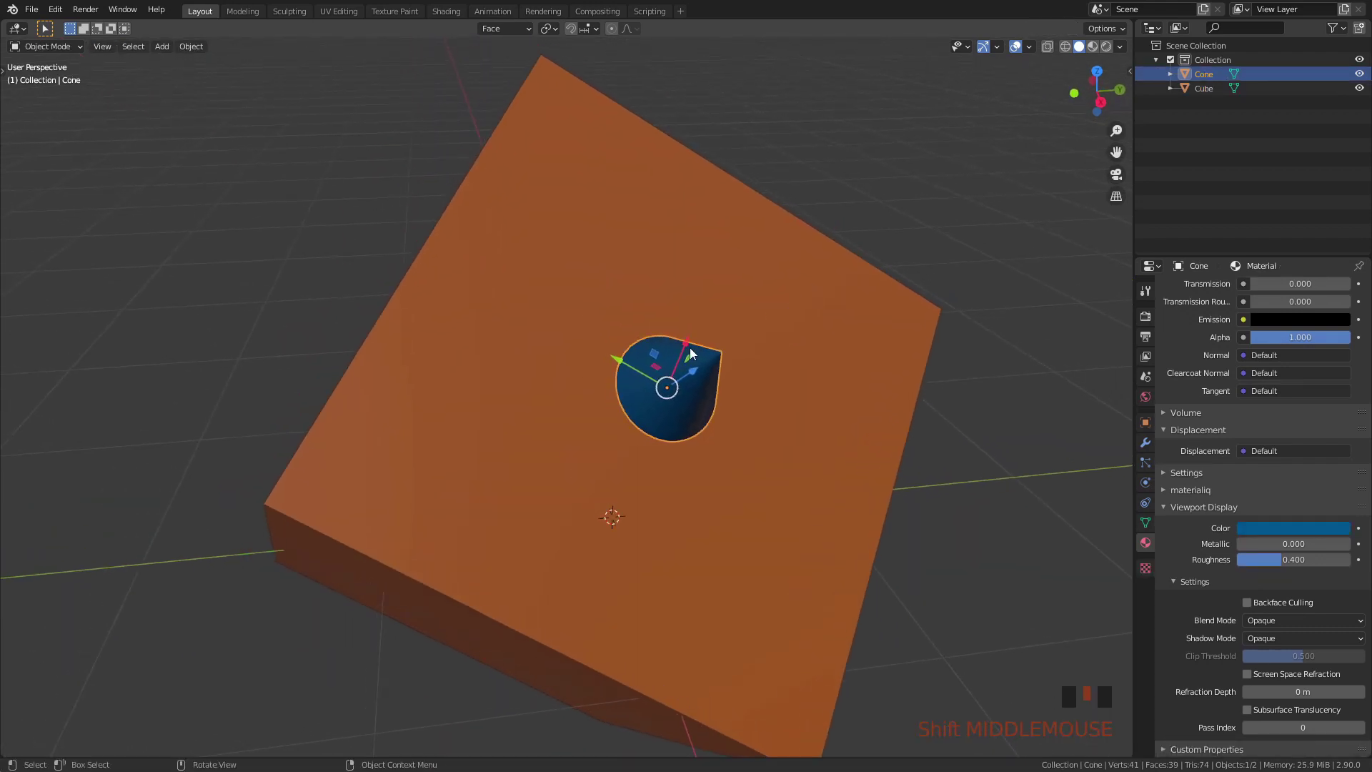
drag(686, 345, 375, 366)
middle_drag(375, 366, 575, 404)
drag(396, 373, 402, 273)
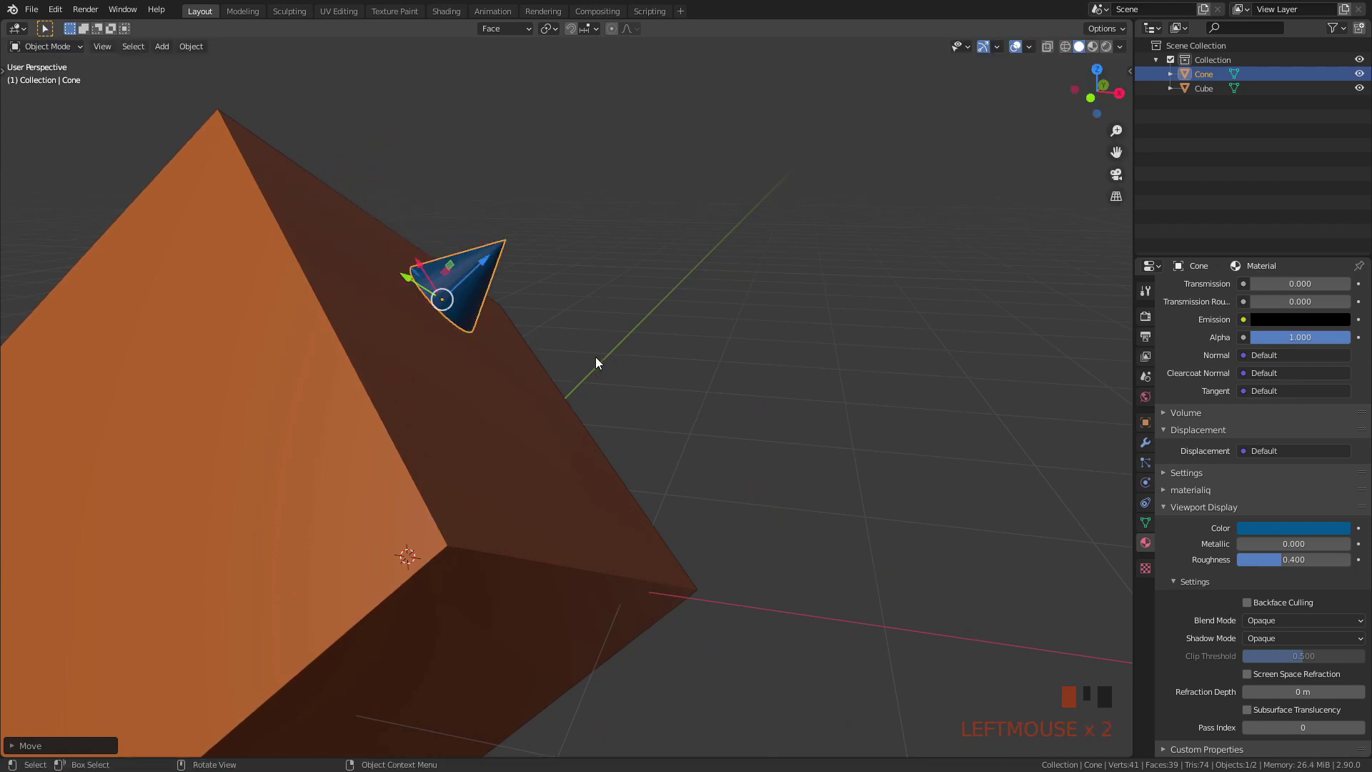
middle_drag(595, 357, 500, 406)
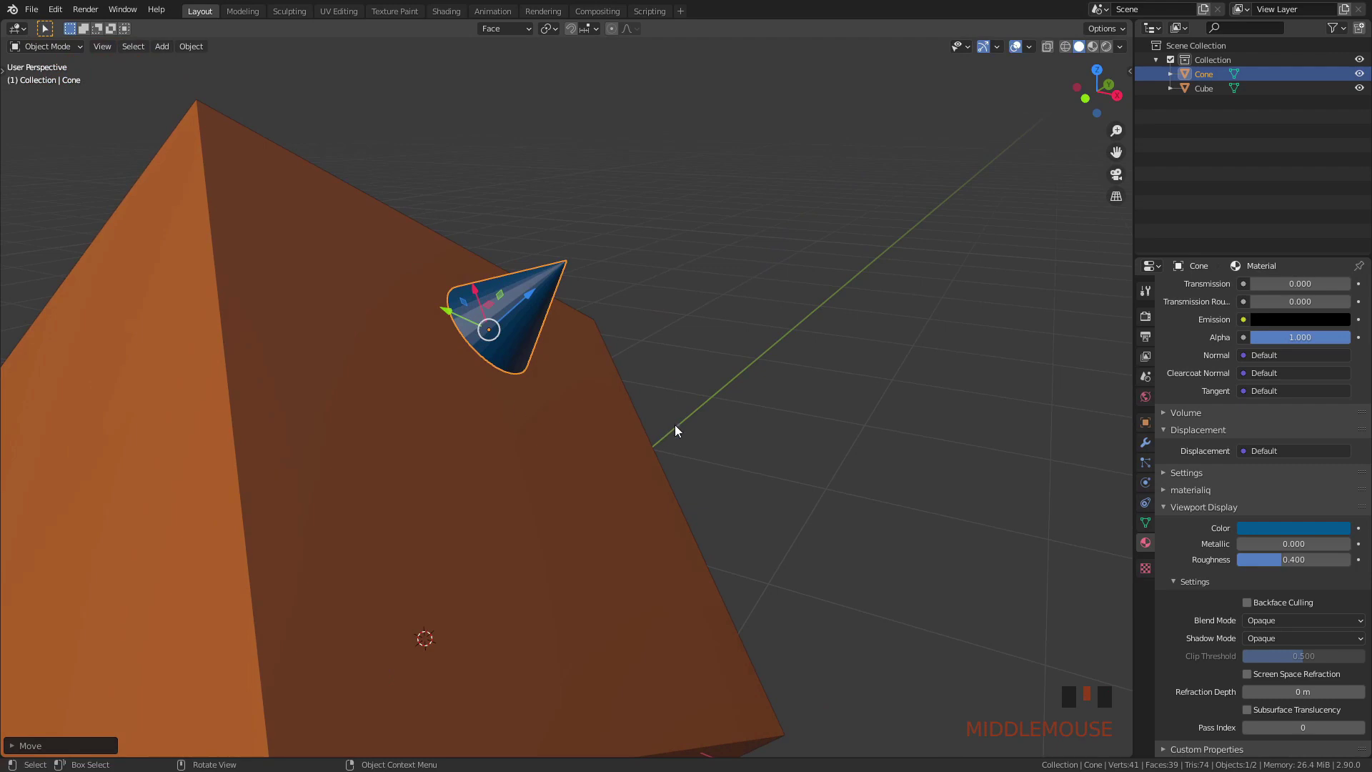